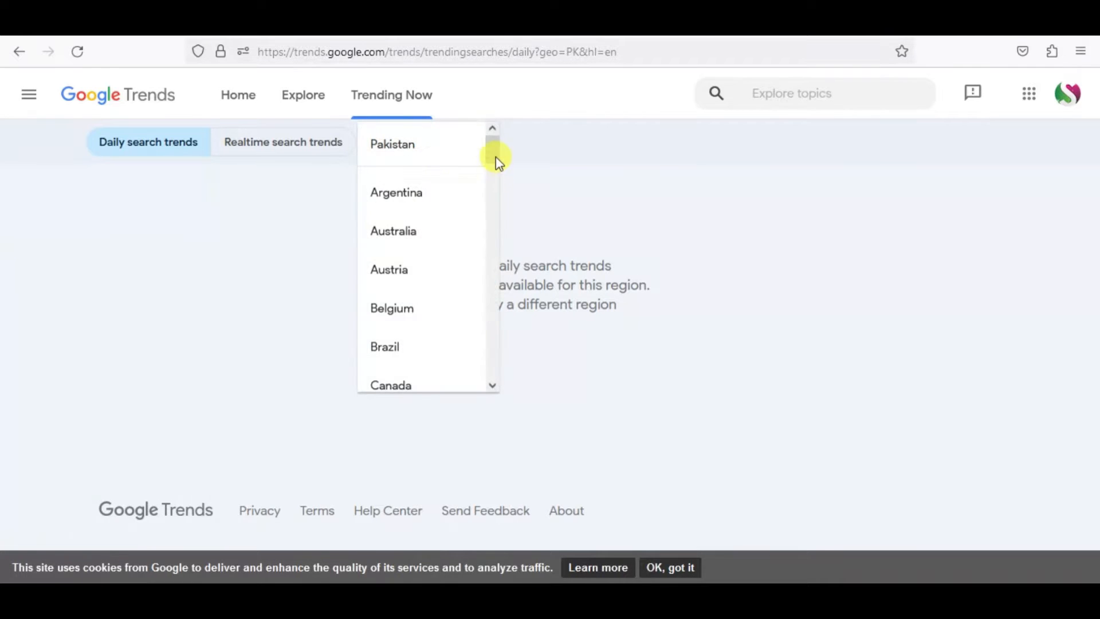
Show the daily search trends for the United States and open the CNN article listed under the Cowboys trend.
scroll(498, 252, down, 15)
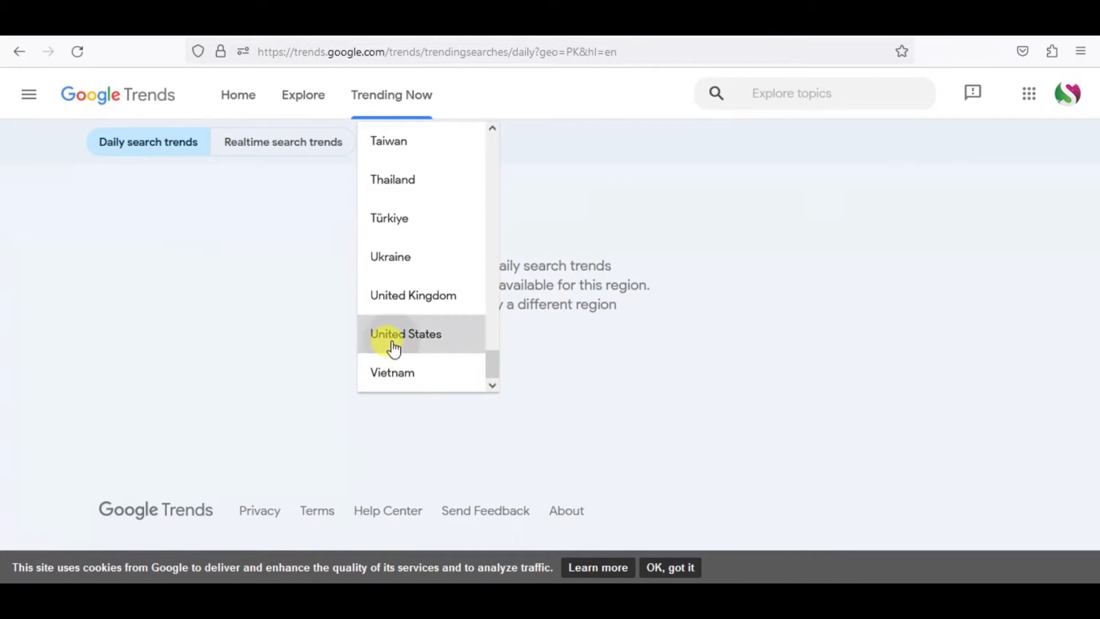
click(392, 344)
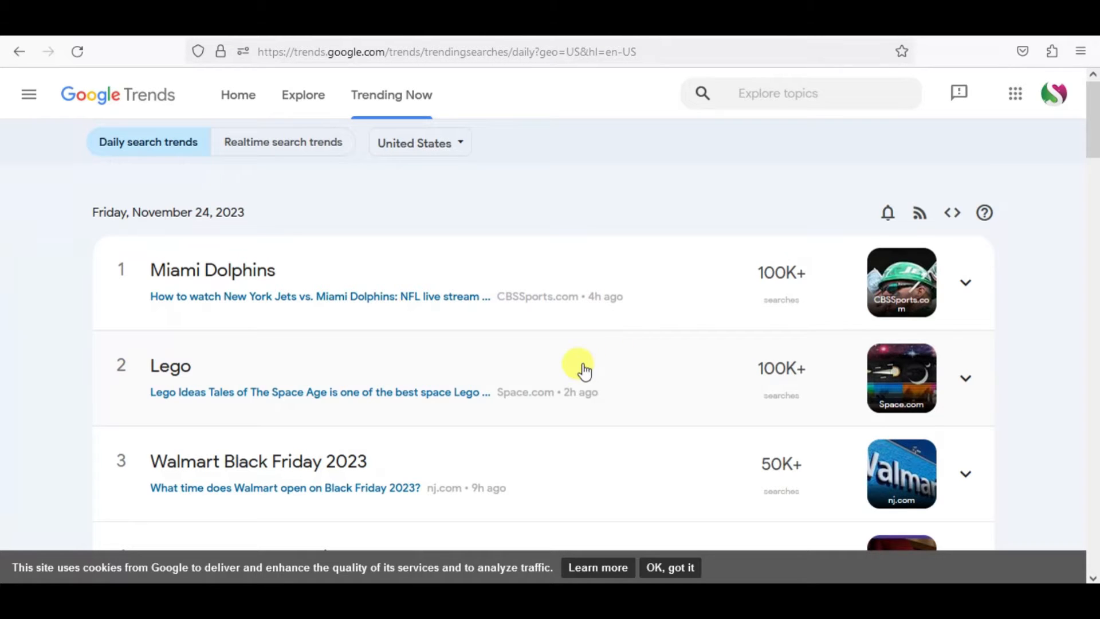
scroll(531, 345, down, 4)
scroll(530, 346, down, 3)
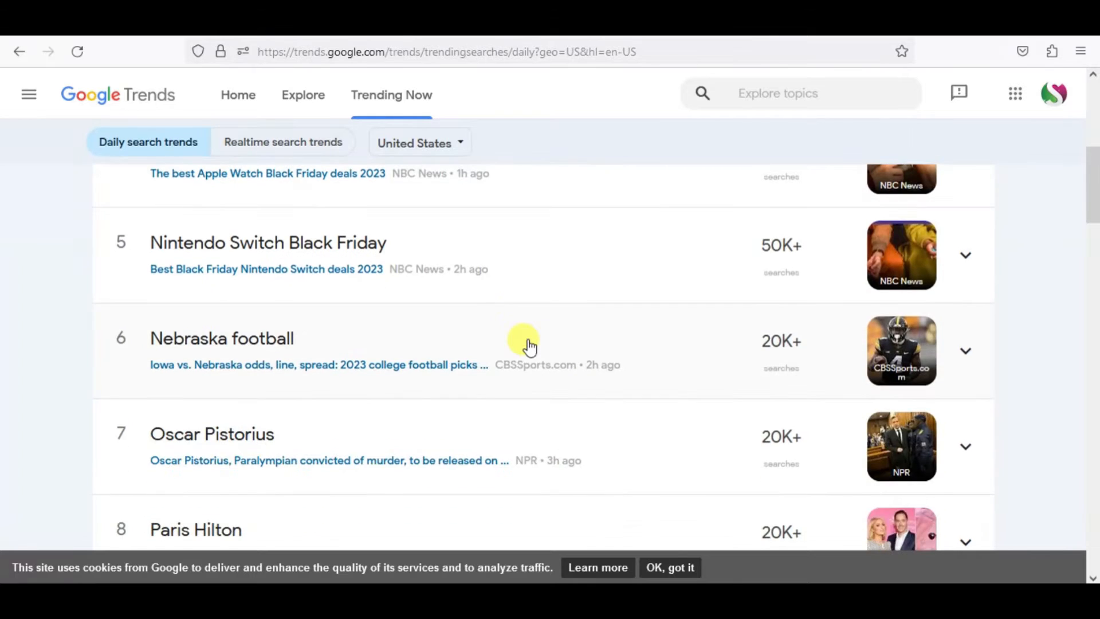
scroll(523, 344, up, 3)
scroll(591, 389, down, 5)
scroll(579, 381, down, 5)
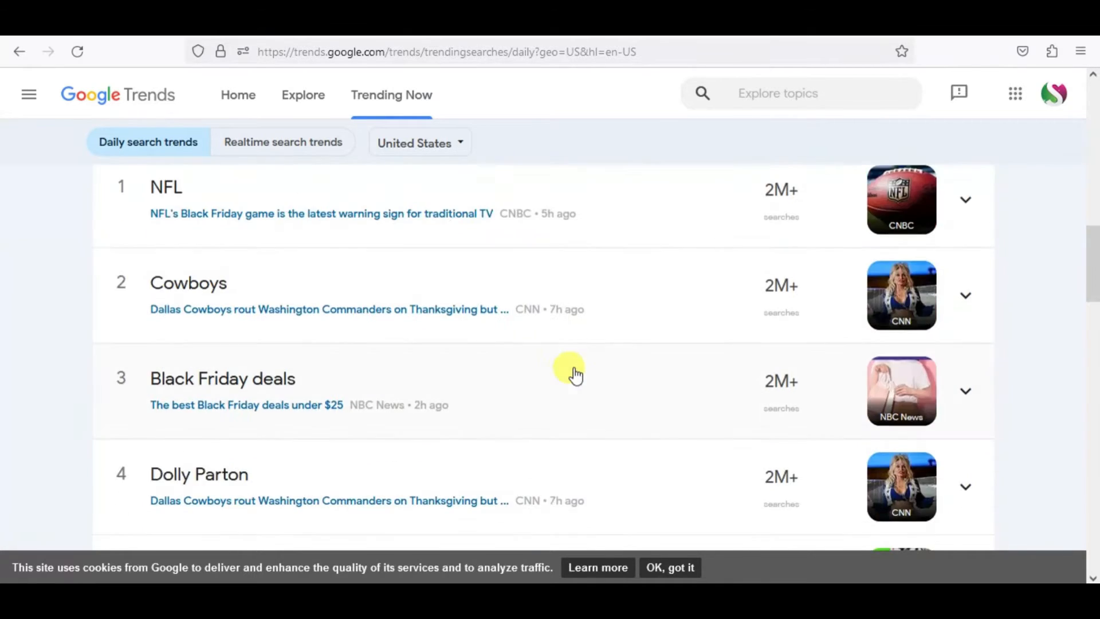
scroll(566, 371, down, 4)
scroll(563, 369, up, 4)
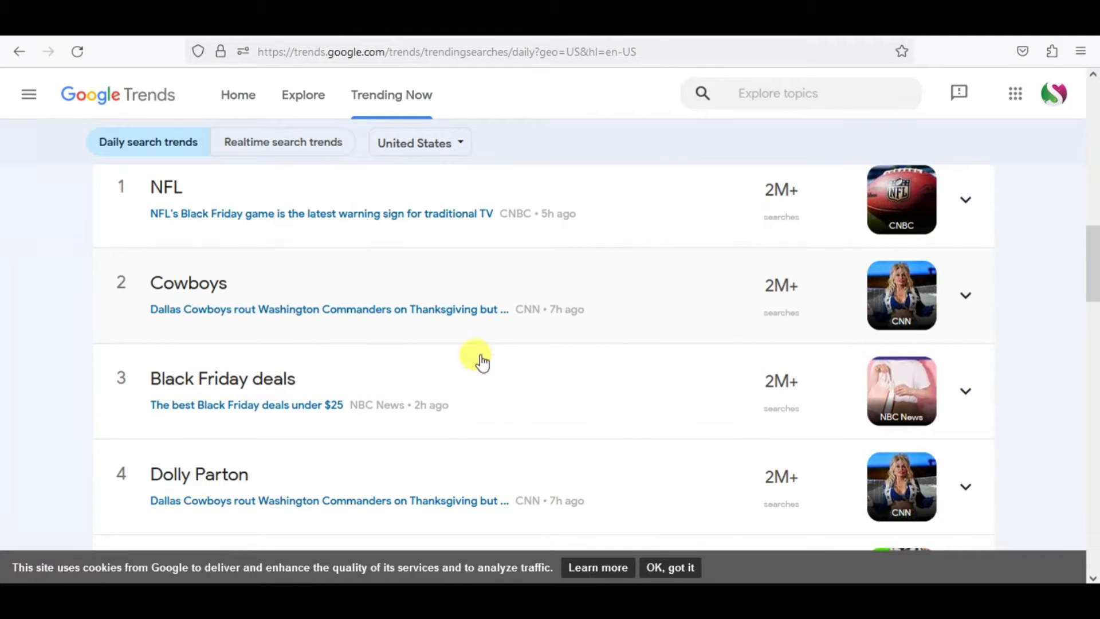
click(356, 312)
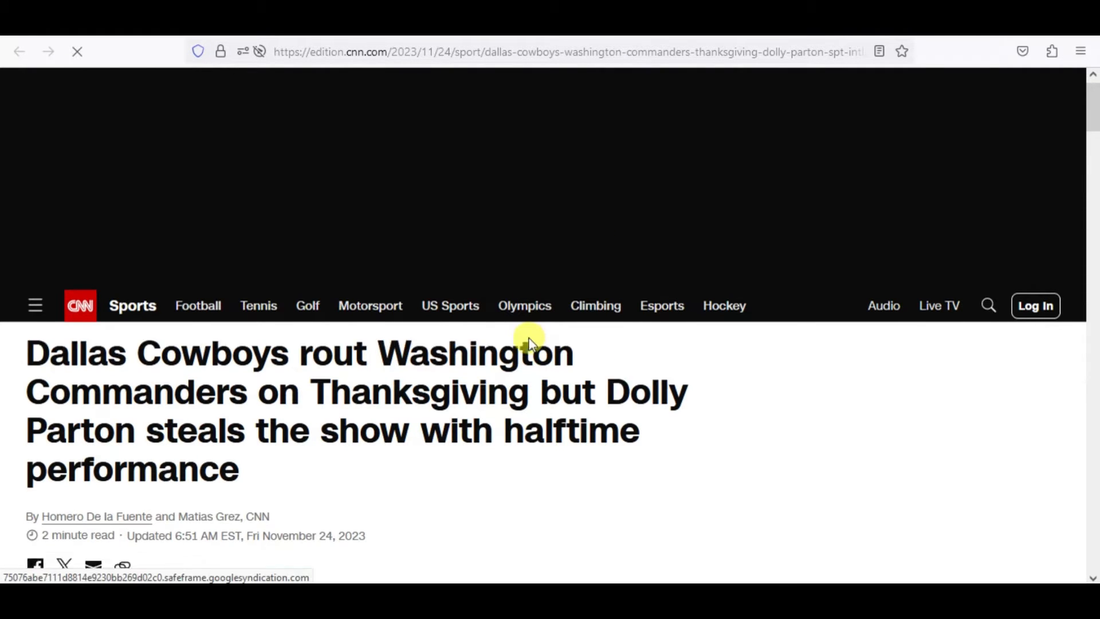
Open the CNN article's lead image in a new tab and copy the article's full headline.
scroll(530, 343, down, 15)
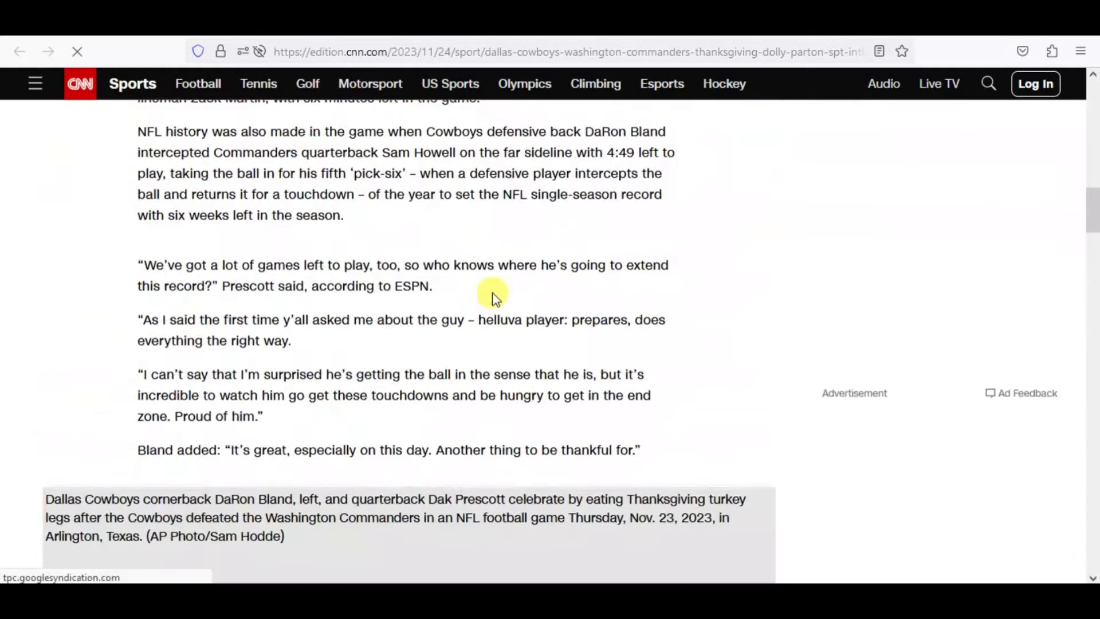
scroll(504, 232, up, 15)
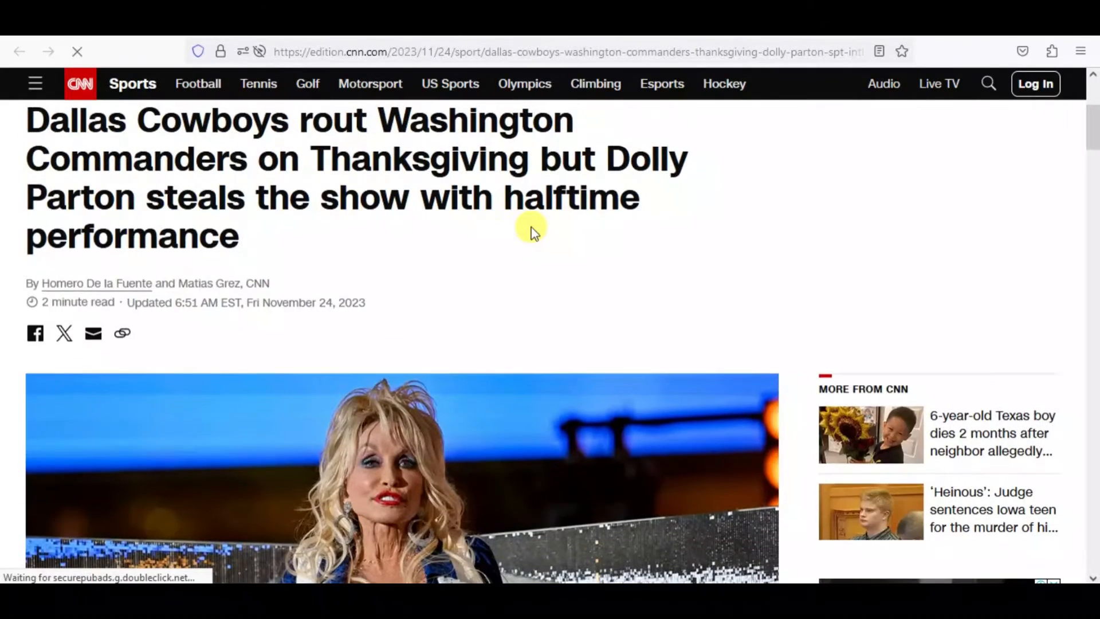
right_click(507, 439)
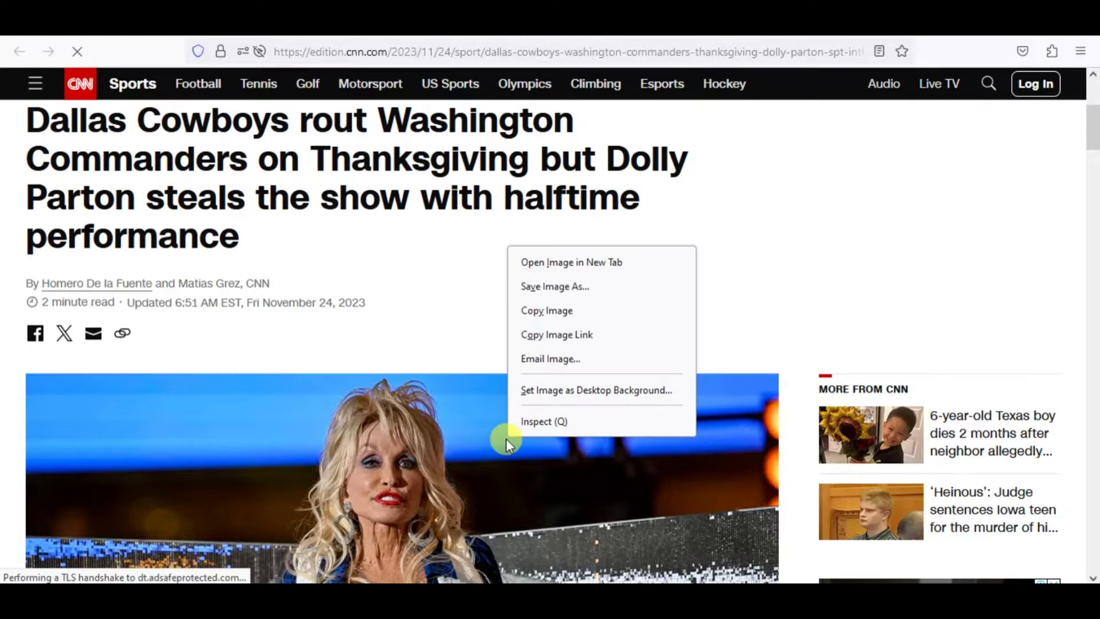
click(571, 265)
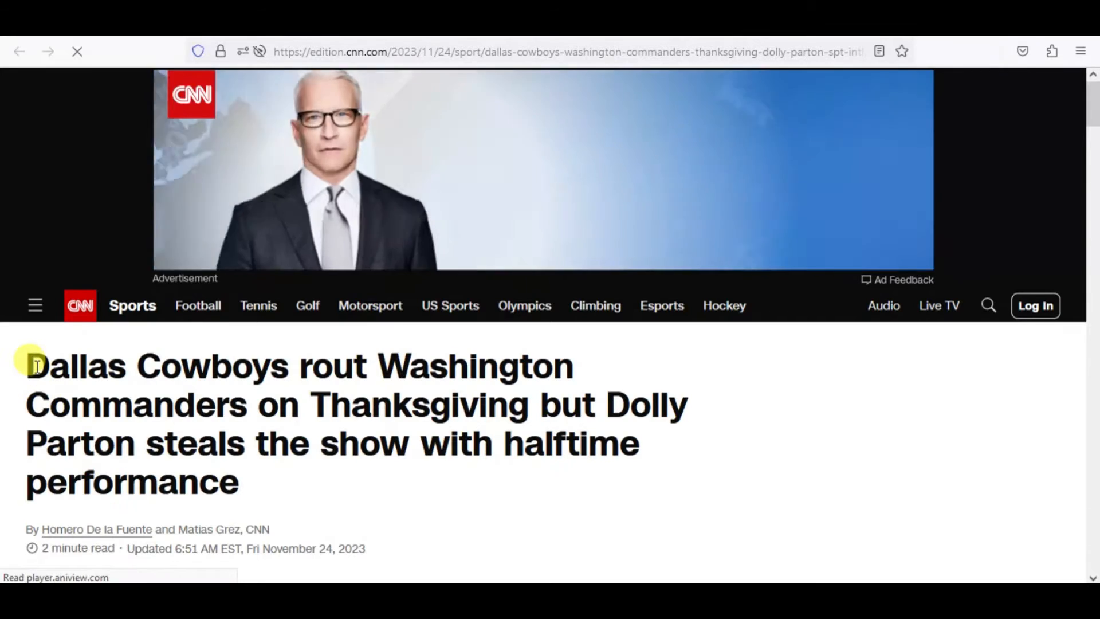
drag(29, 362, 234, 469)
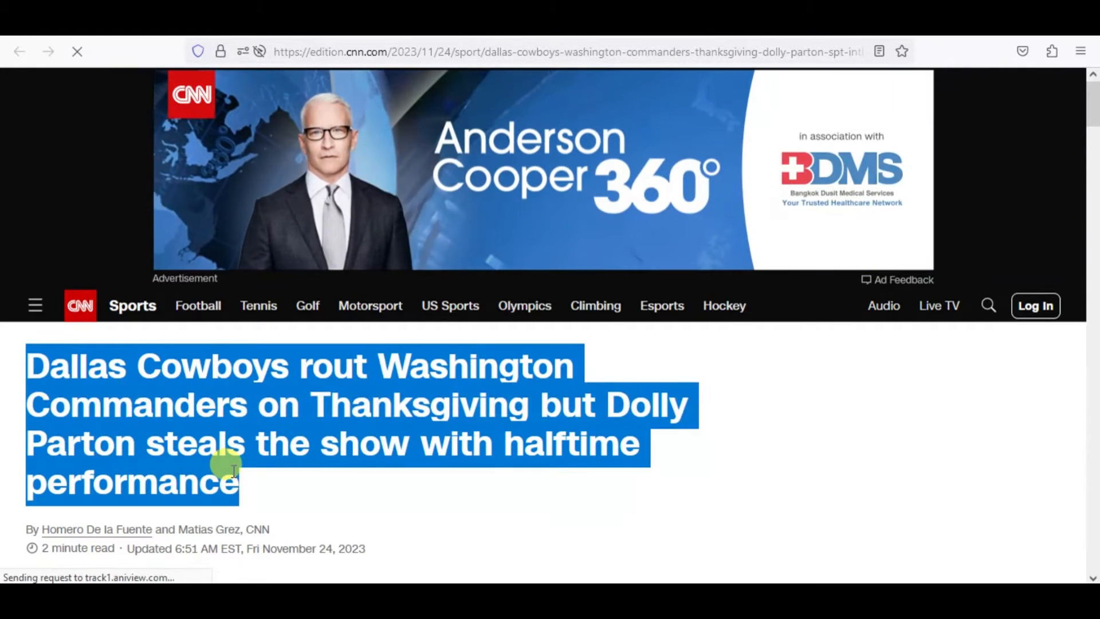
key(ctrl+c)
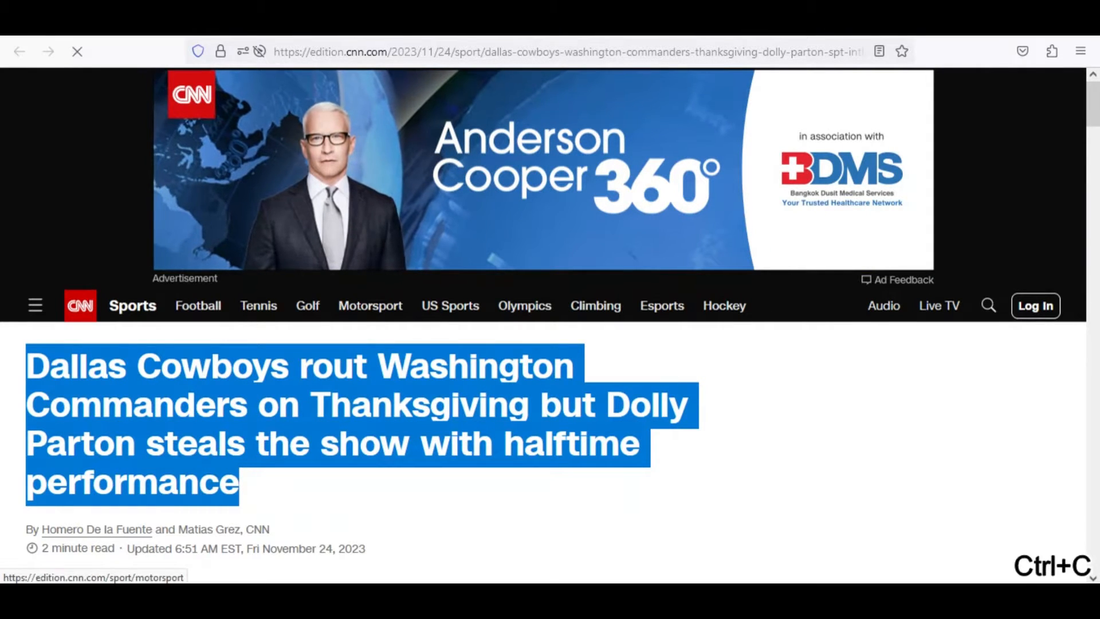
Switch to Google Sites, create a blank site and delete its default page title header section.
click(487, 23)
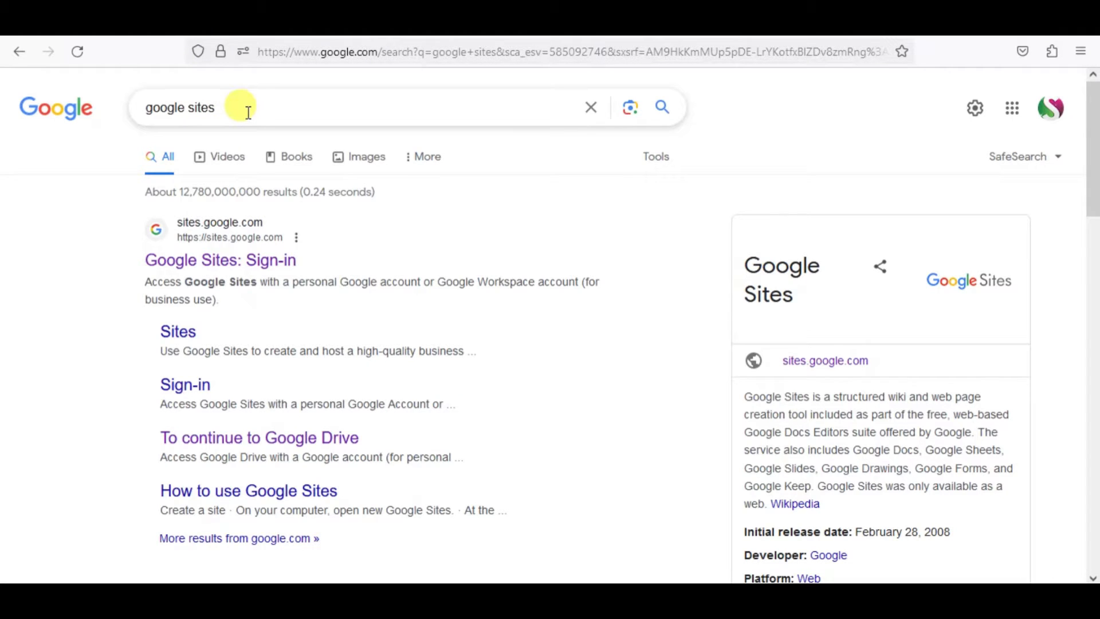
click(239, 263)
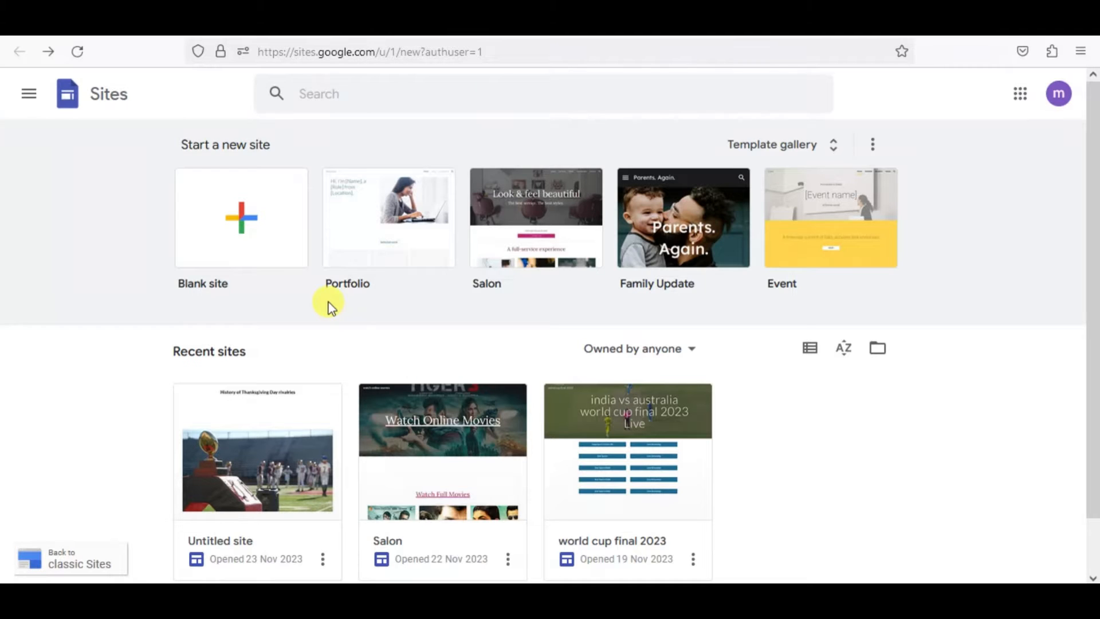
click(246, 240)
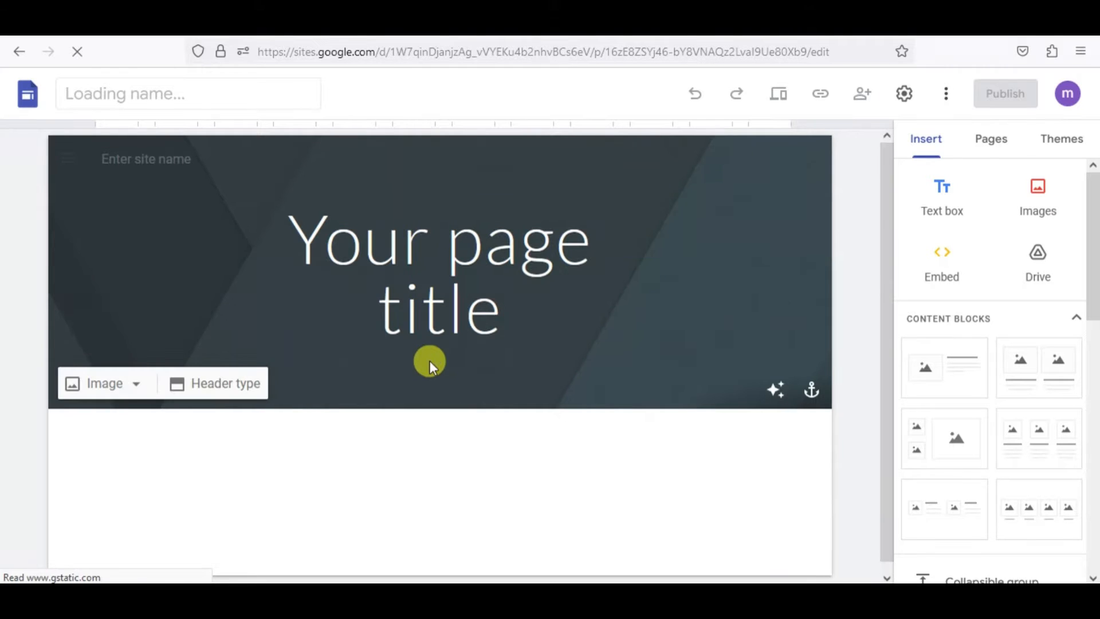
click(393, 354)
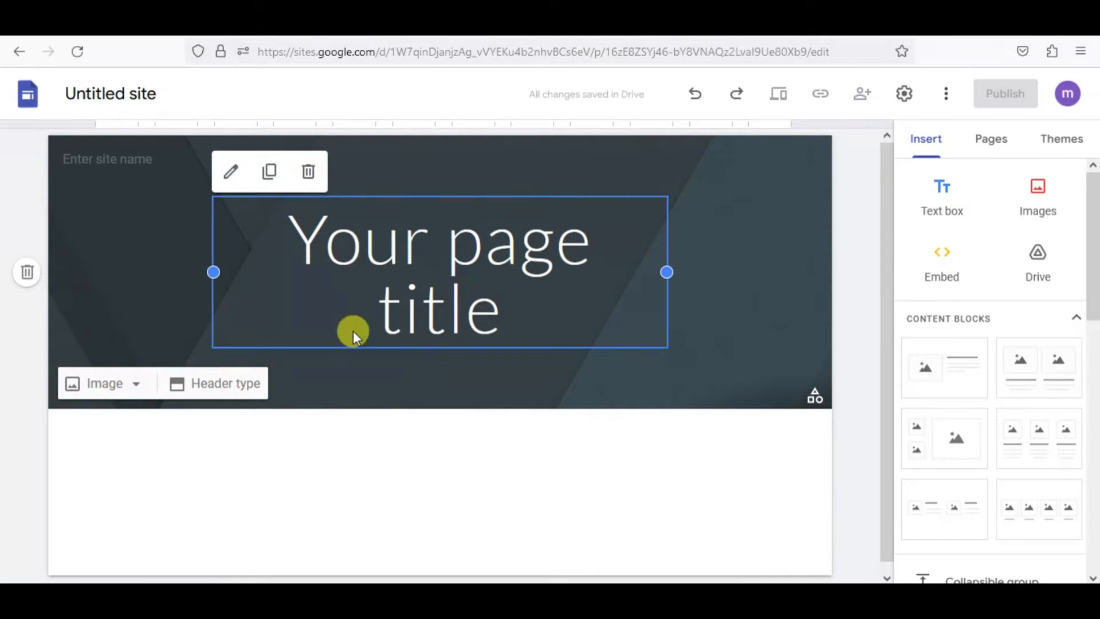
click(28, 274)
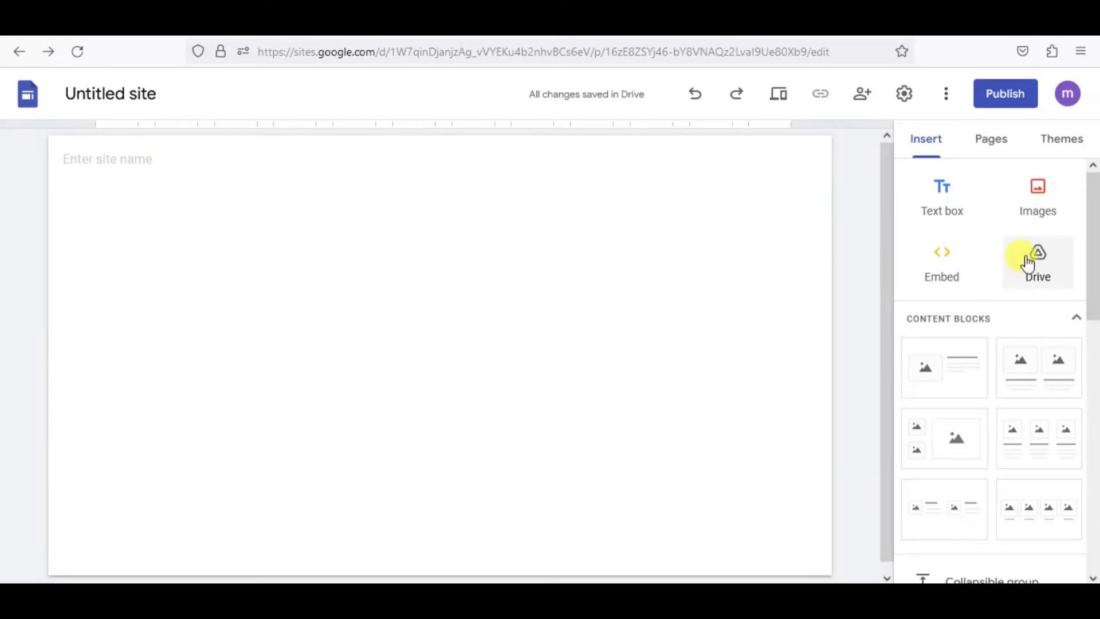
Insert a text box containing the copied headline and format the text as bold at font size 24.
click(948, 218)
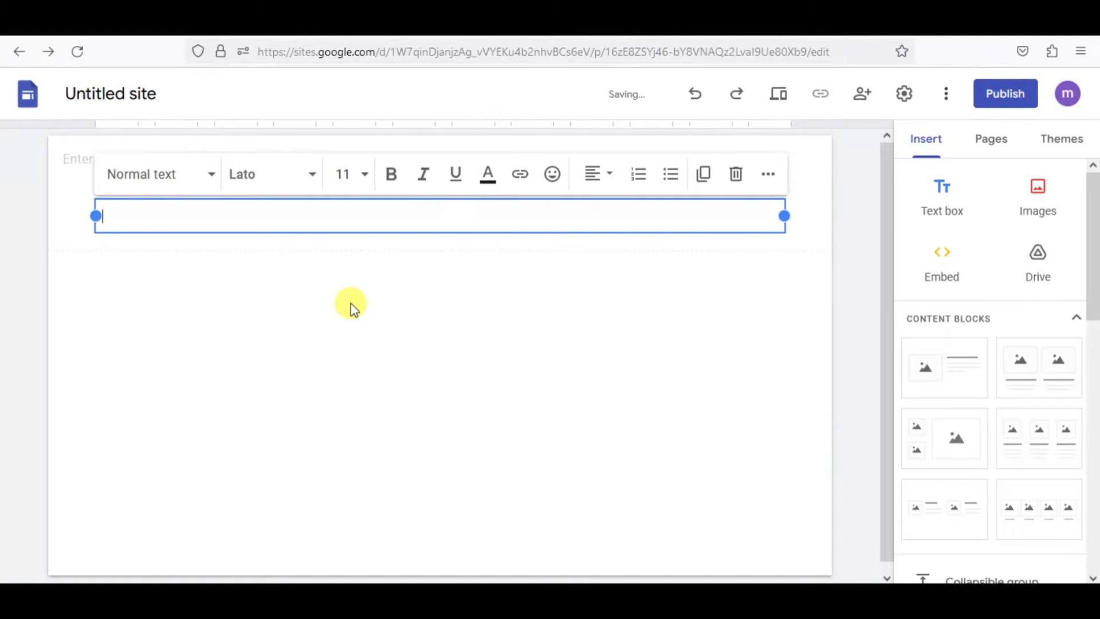
key(ctrl+v)
key(ctrl+a)
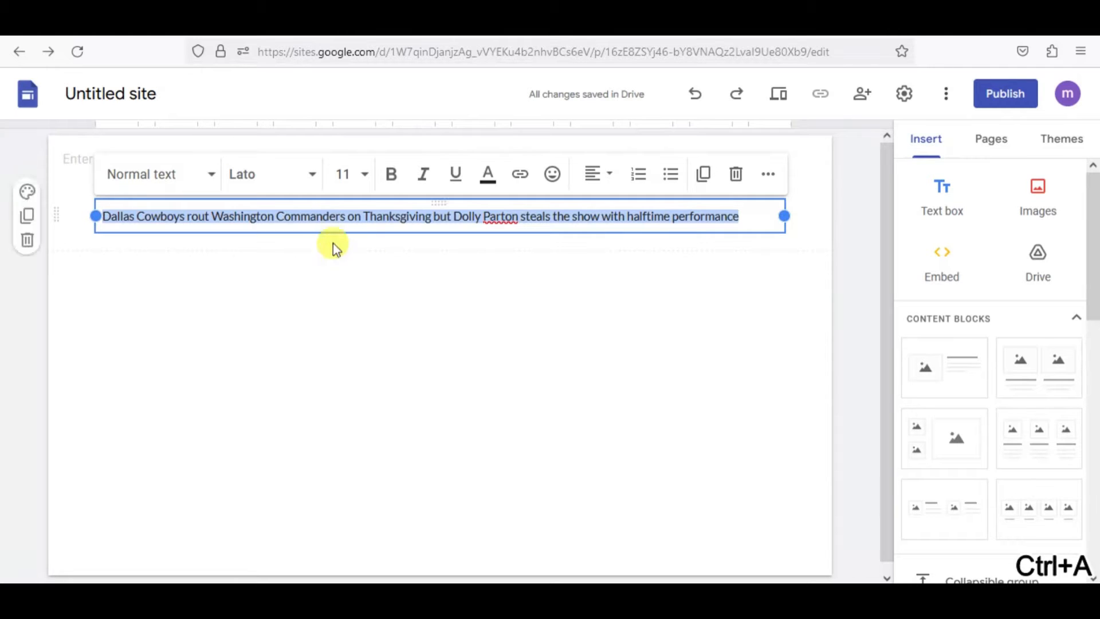
click(394, 179)
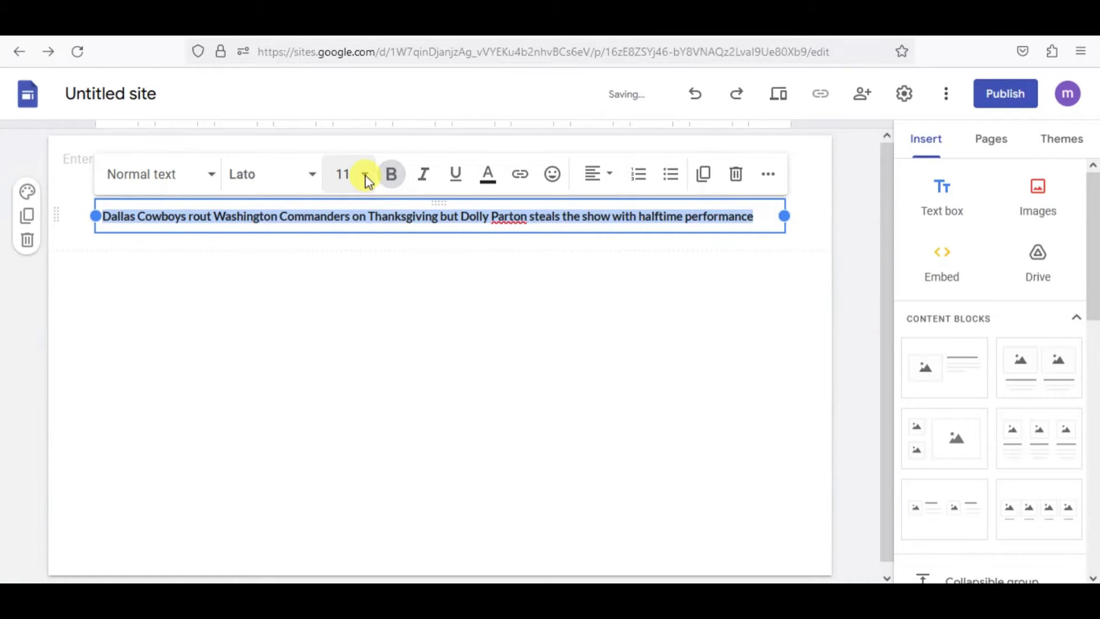
click(363, 174)
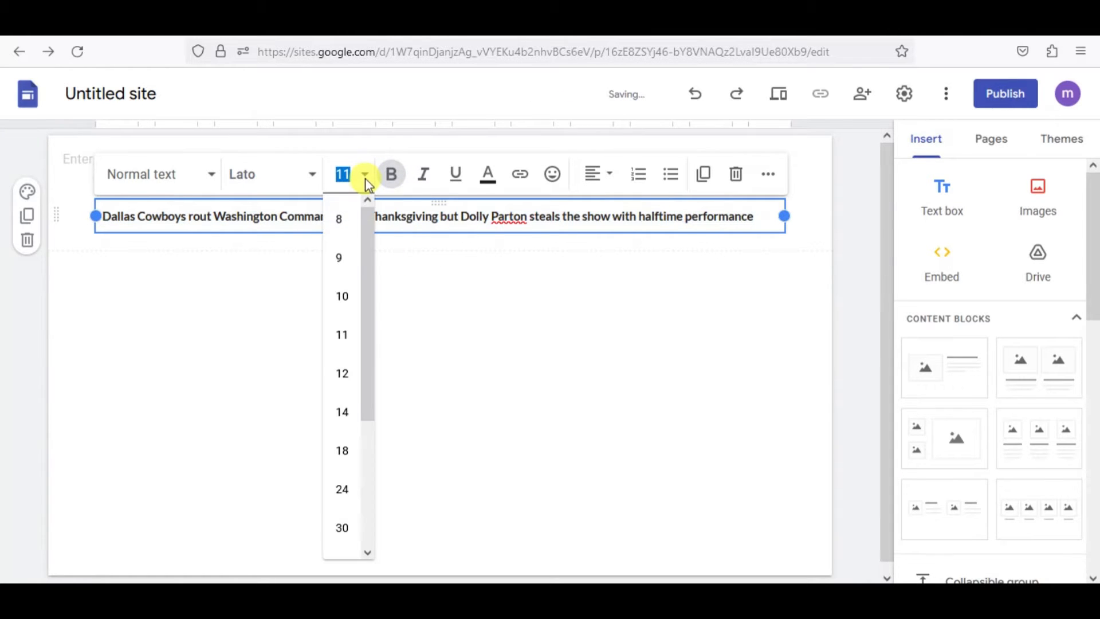
click(342, 491)
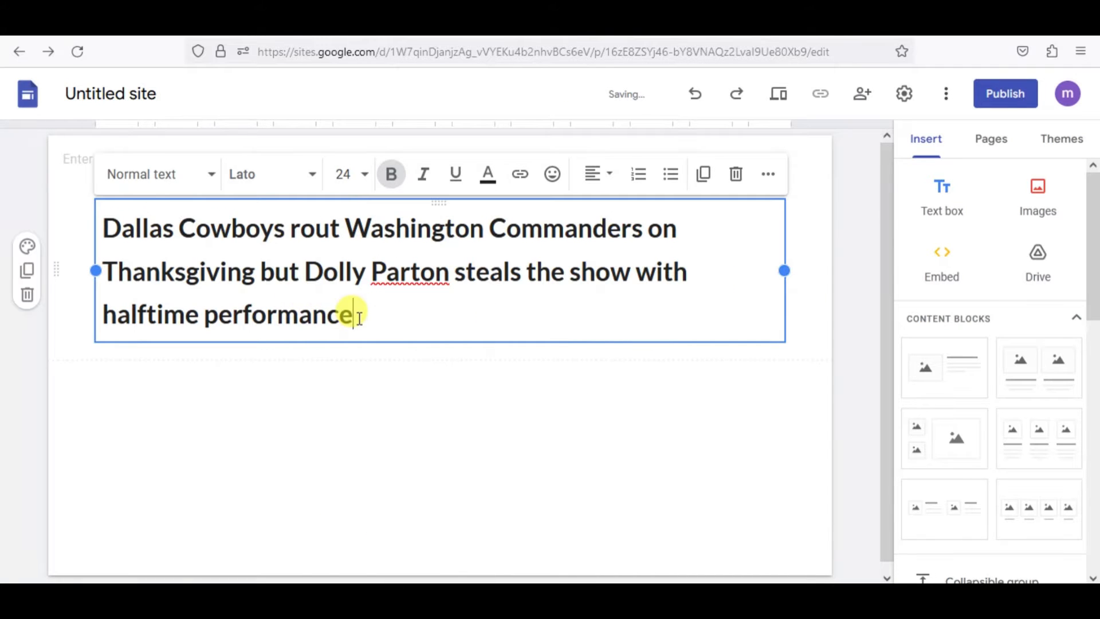
Center the whole headline and set its font to Lato Black.
key(ctrl+a)
click(610, 183)
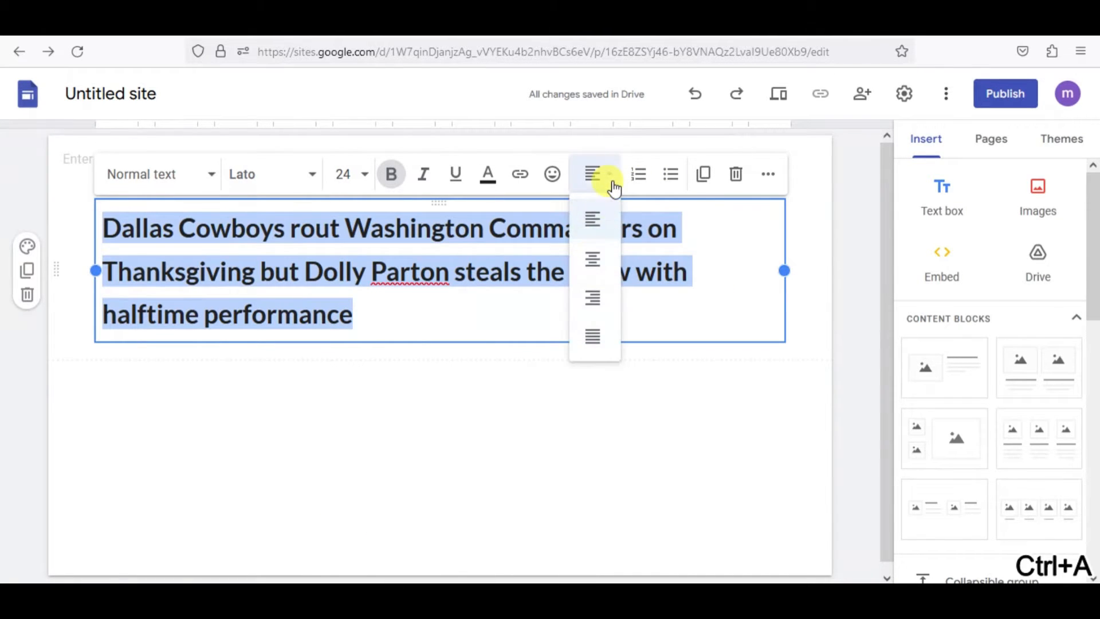
click(593, 261)
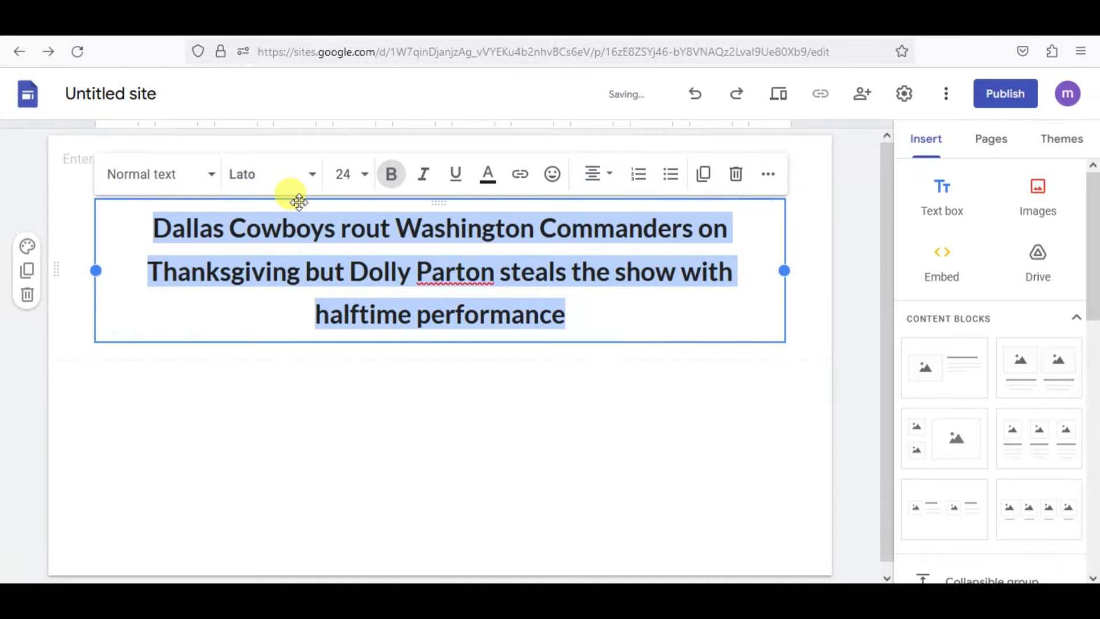
click(304, 179)
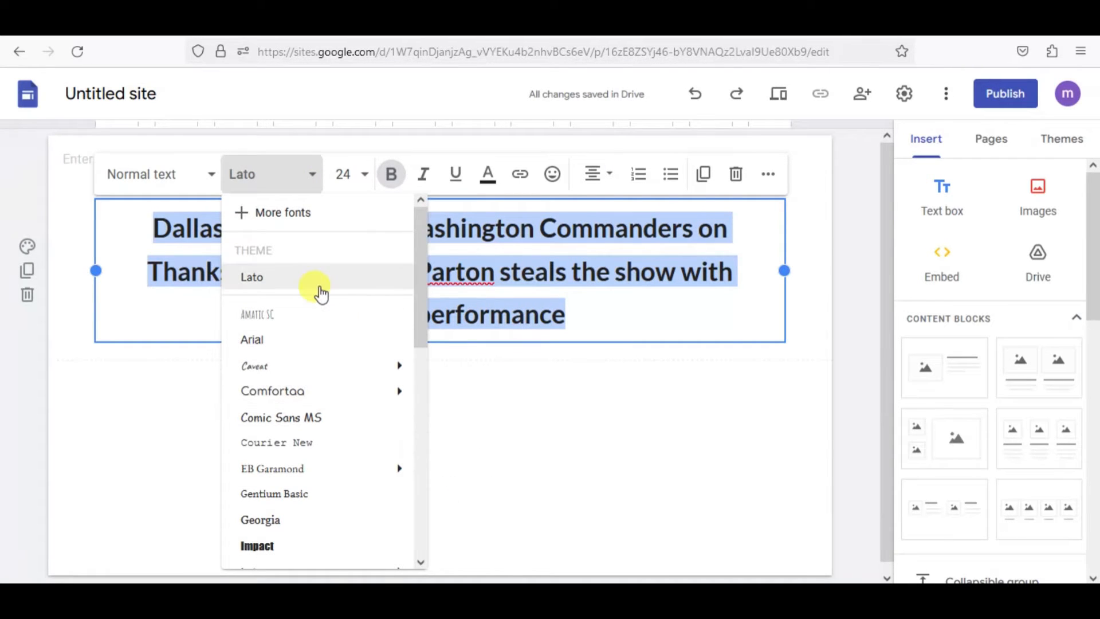
mouse_move(337, 390)
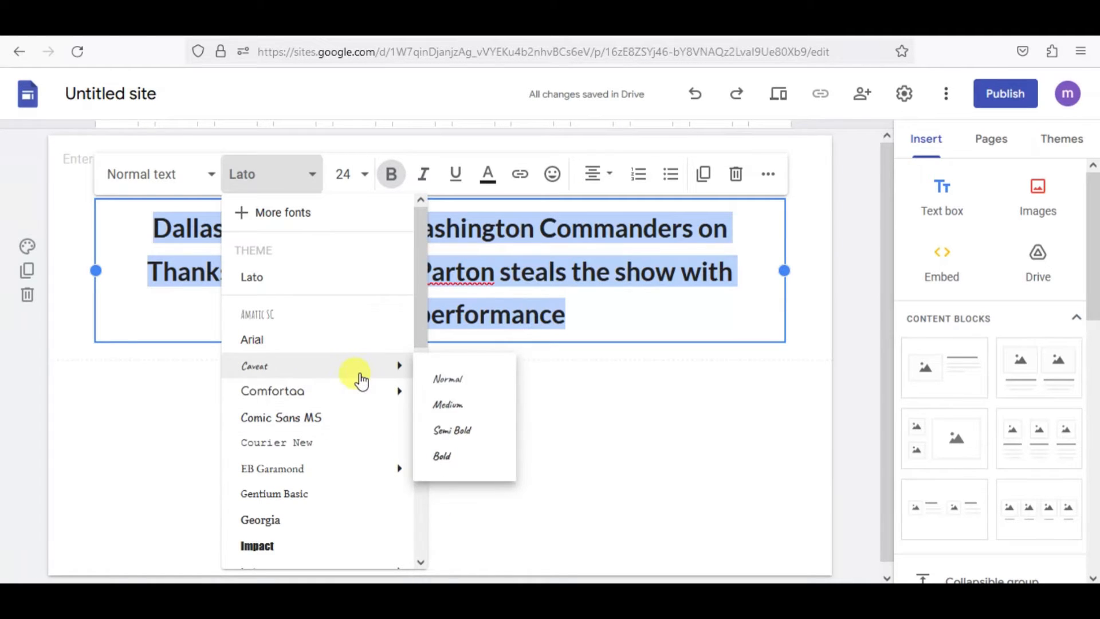
scroll(330, 499, down, 3)
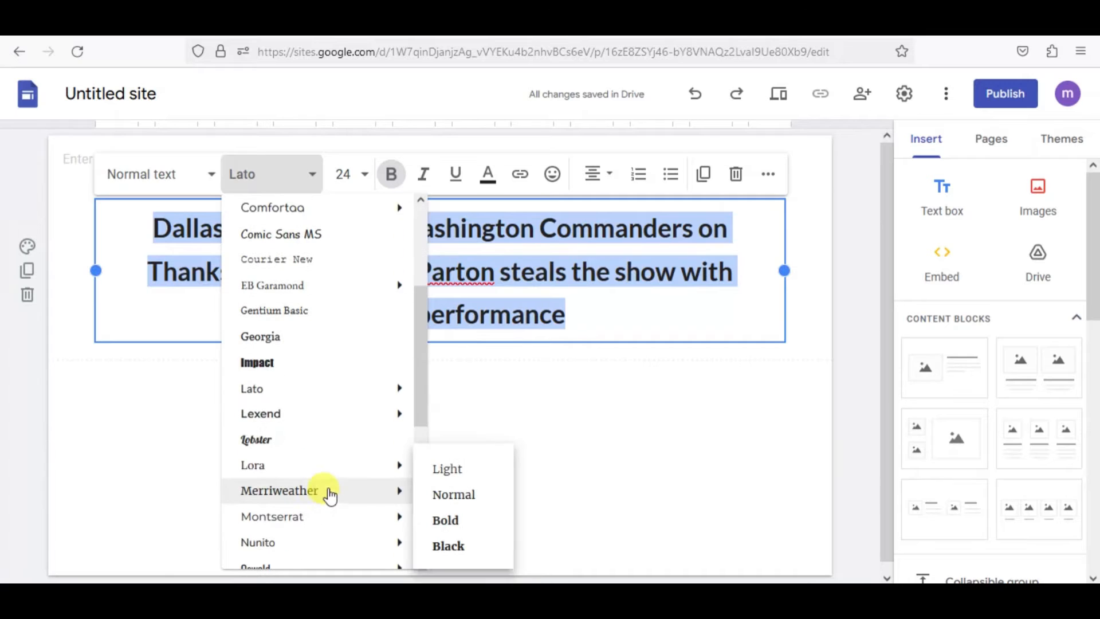
mouse_move(330, 472)
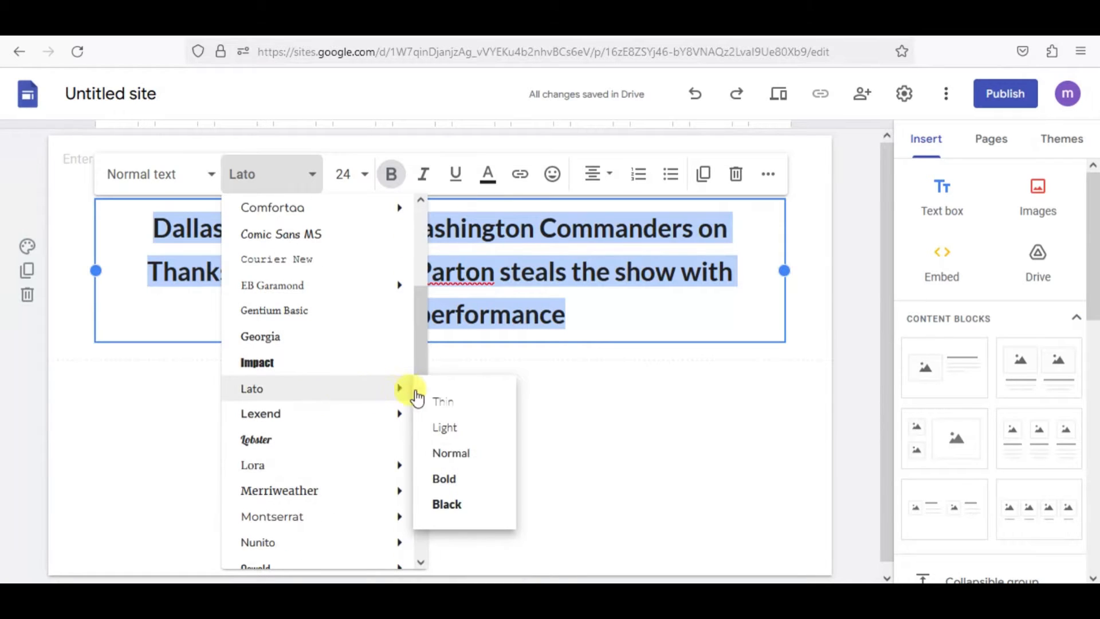
click(448, 507)
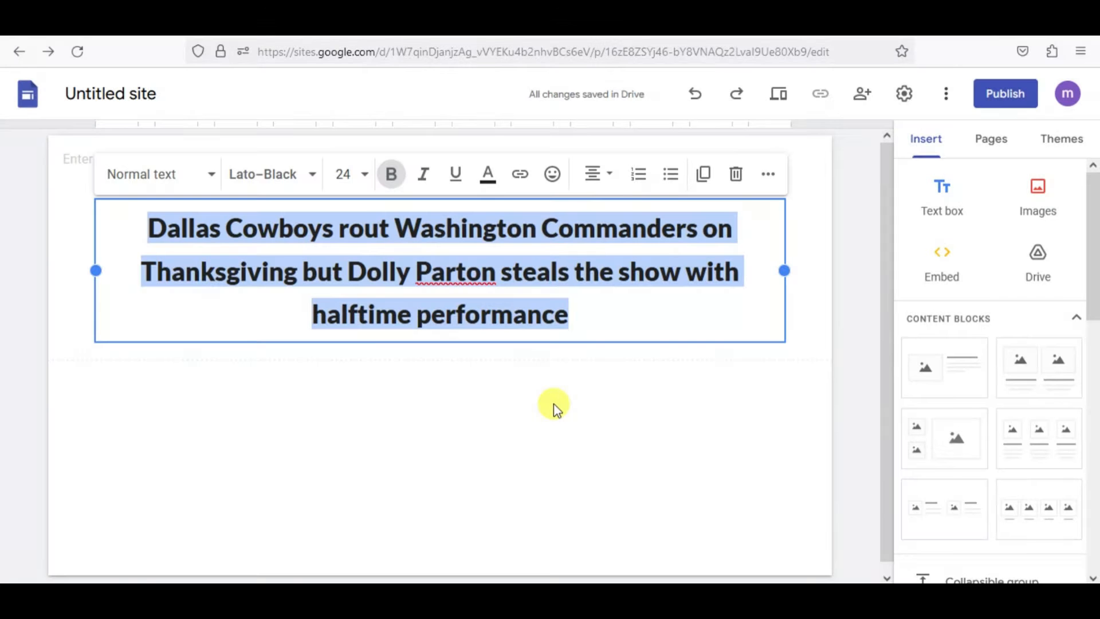
click(554, 404)
click(491, 285)
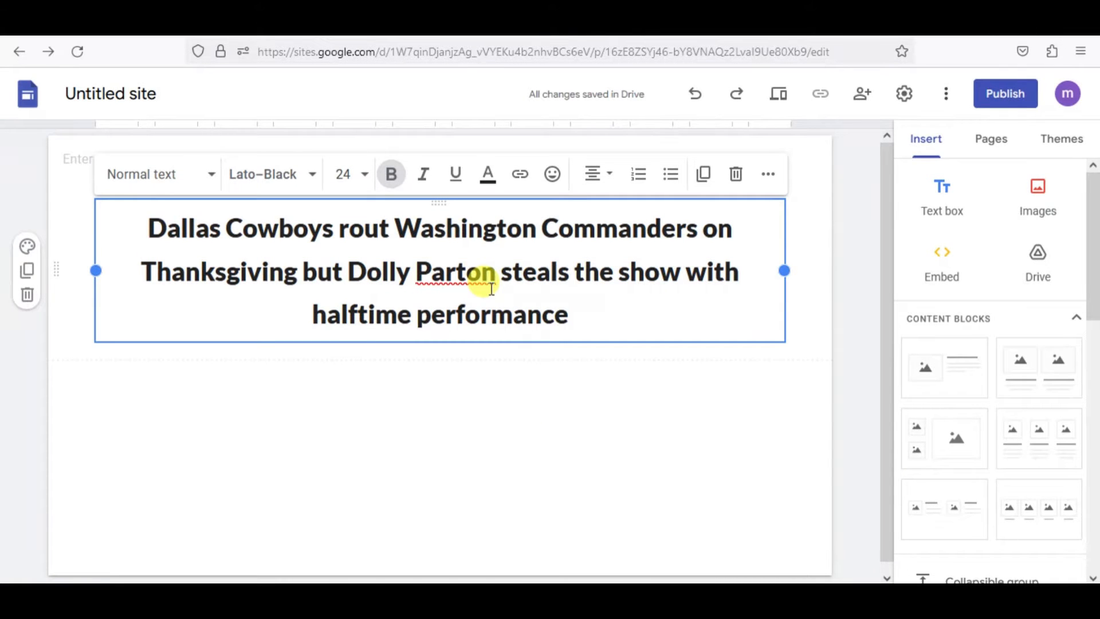
click(488, 172)
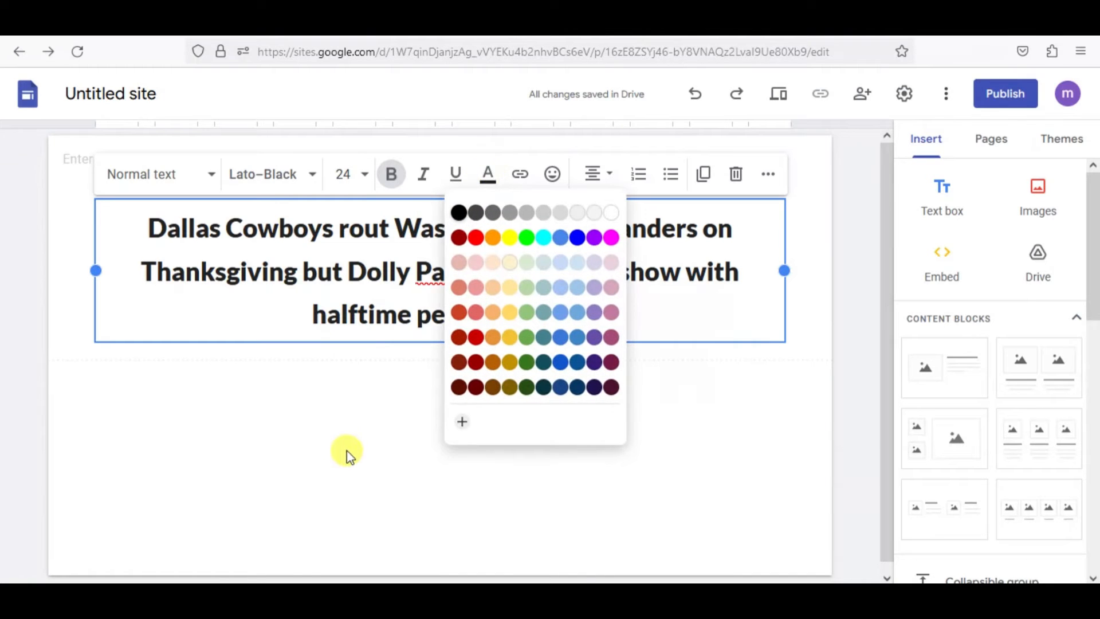
click(380, 391)
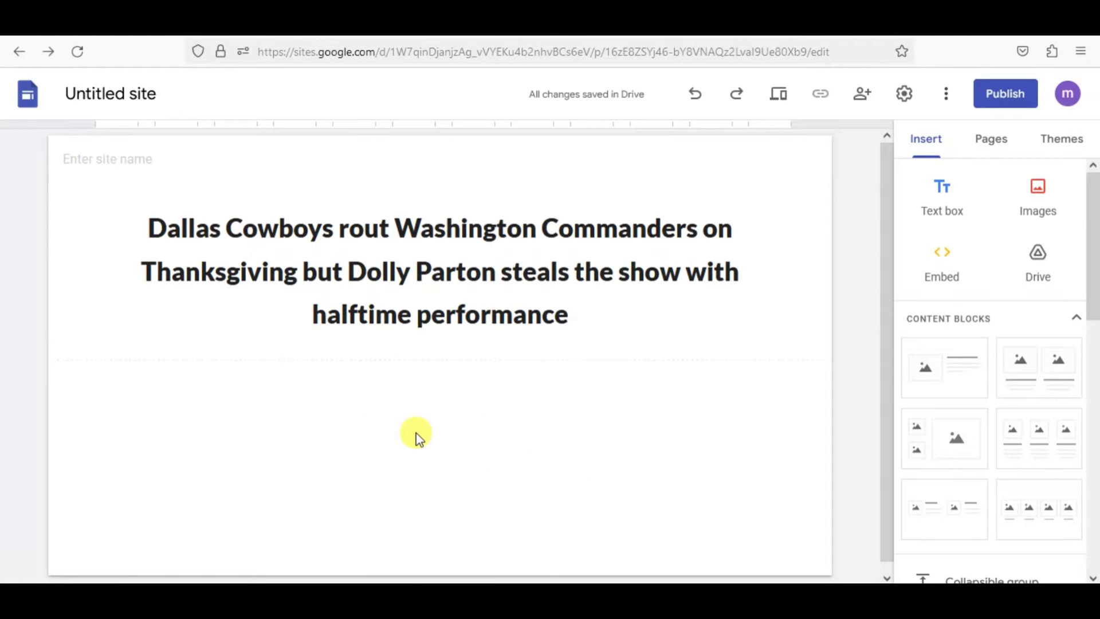
Switch to the opened CNN image and copy its image link.
key(ctrl+Tab)
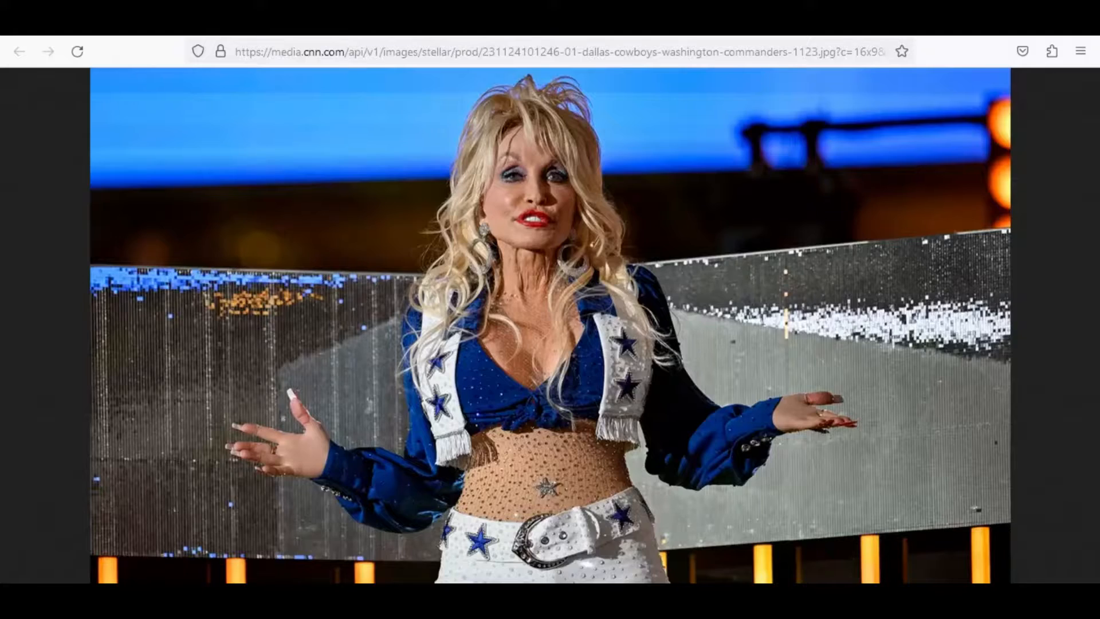
right_click(740, 153)
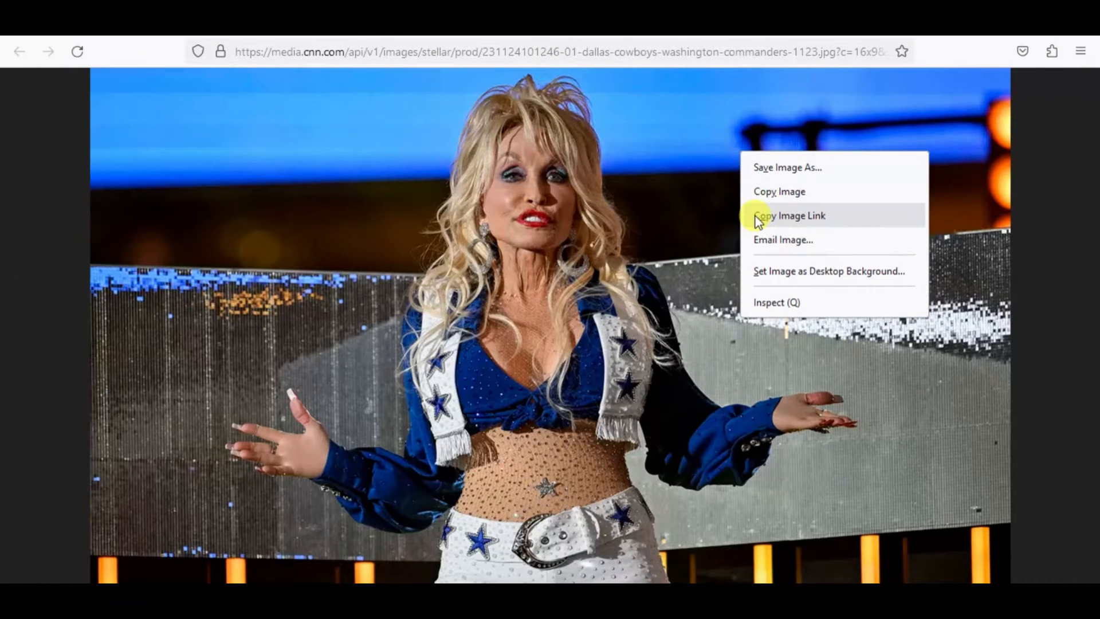
click(786, 222)
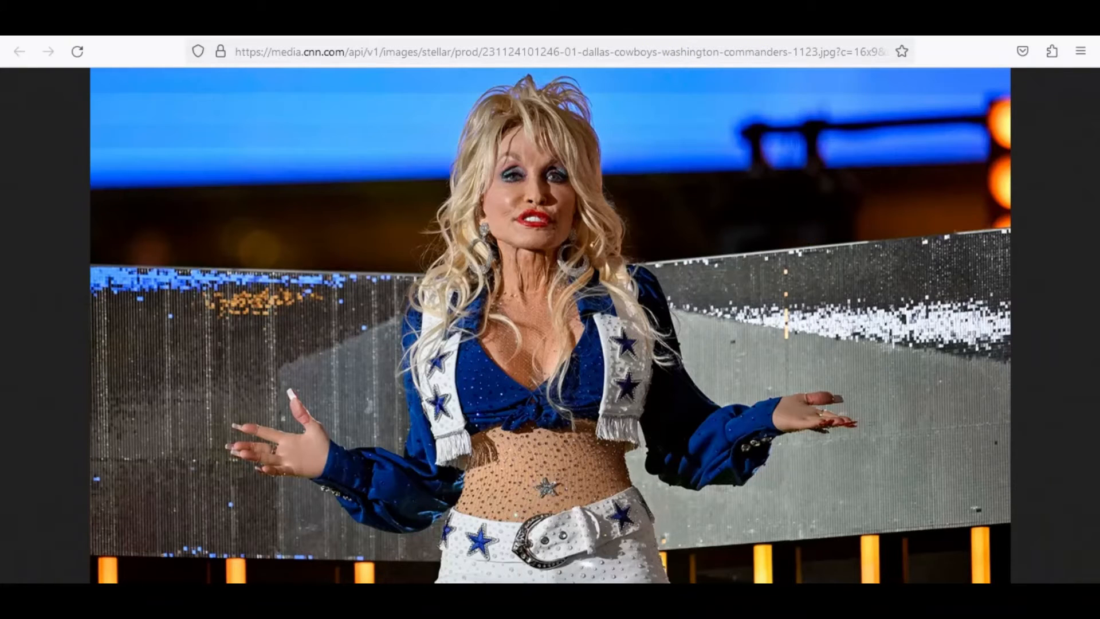
Switch to Google Sites and insert the CNN image below the headline from its copied URL.
key(ctrl+Tab)
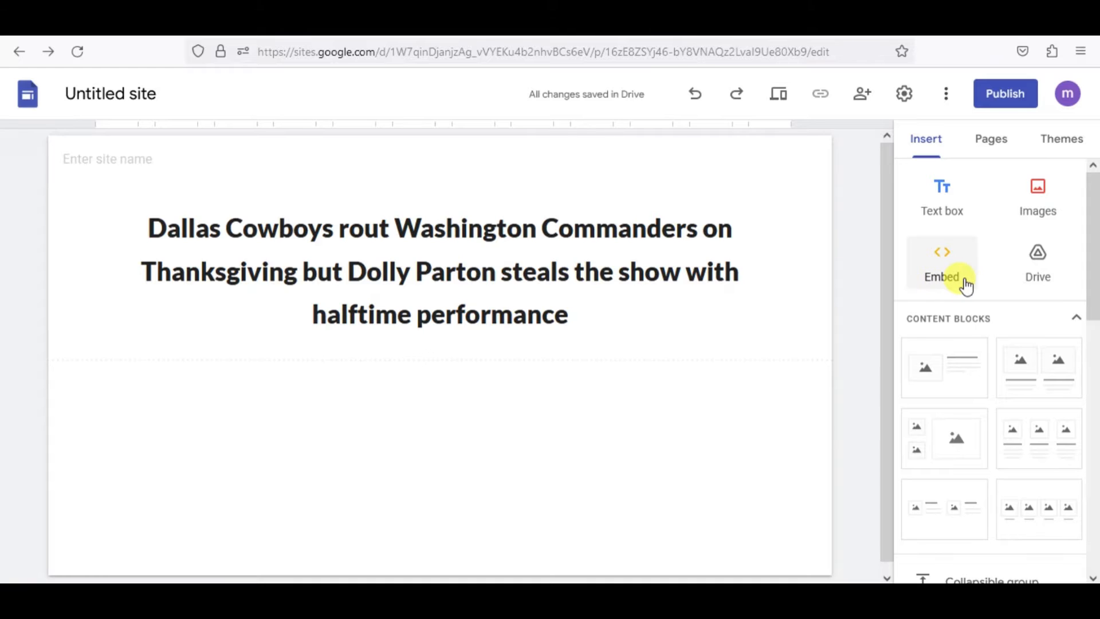
click(1054, 216)
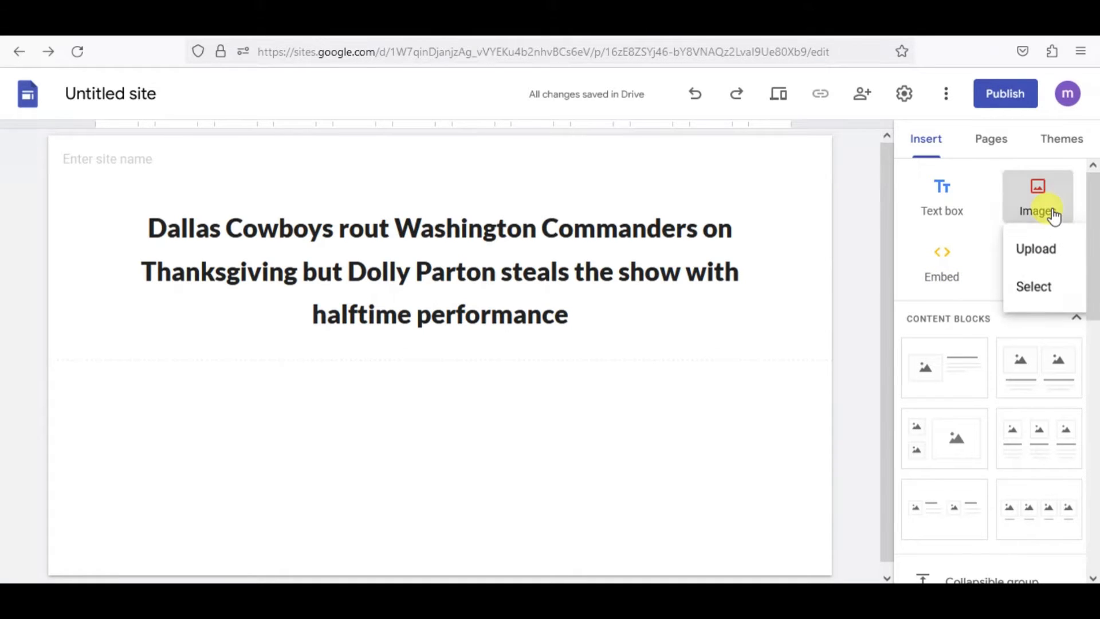
click(1034, 289)
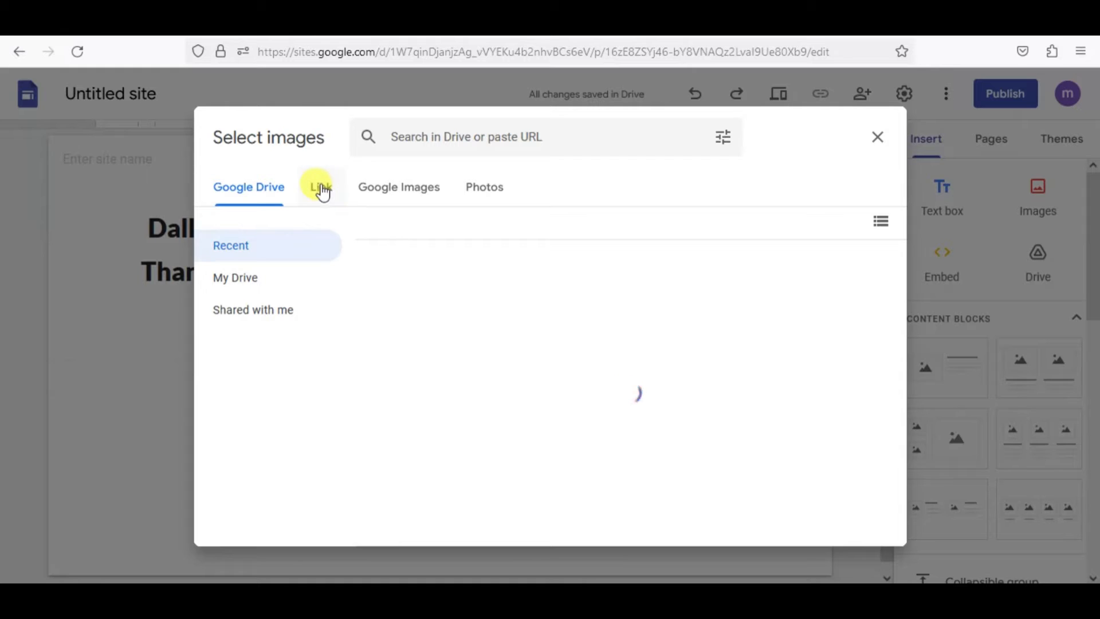
click(322, 189)
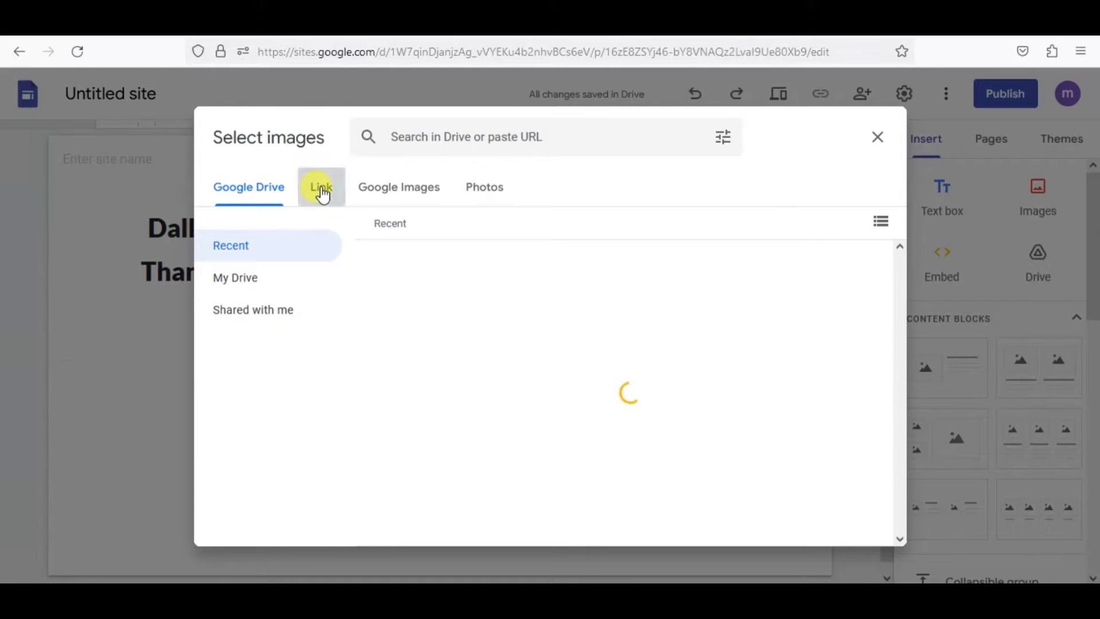
click(476, 262)
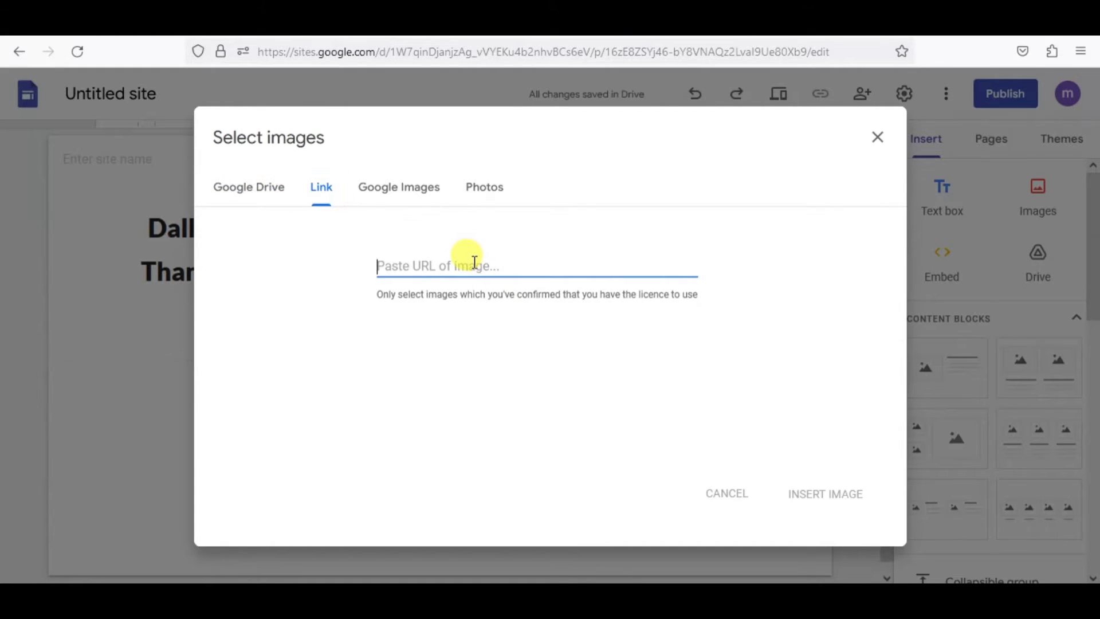
key(ctrl+v)
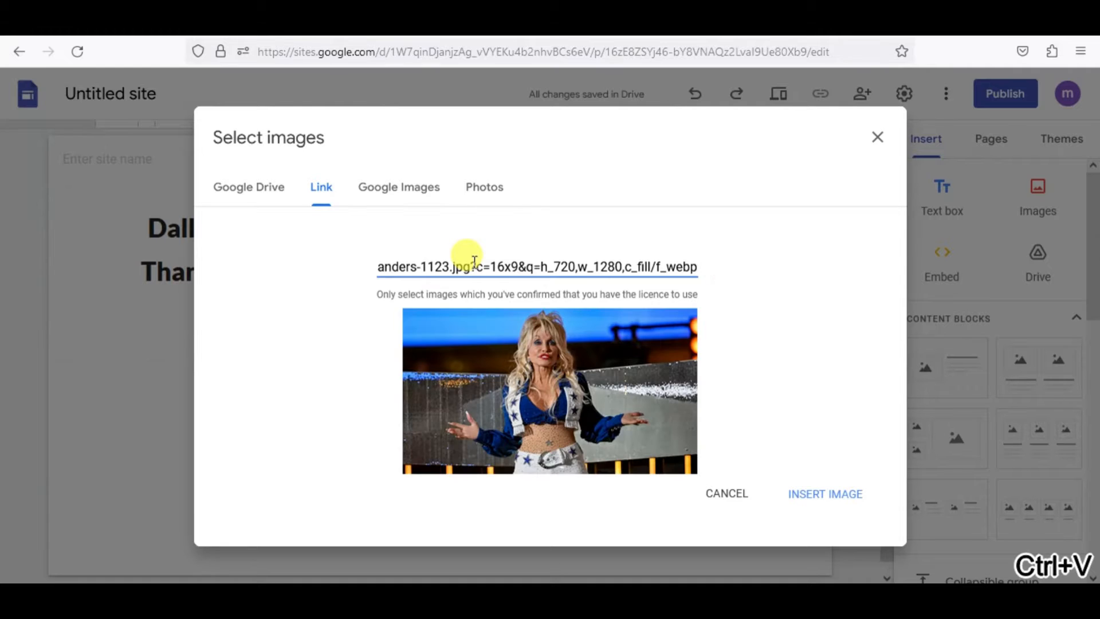
click(825, 496)
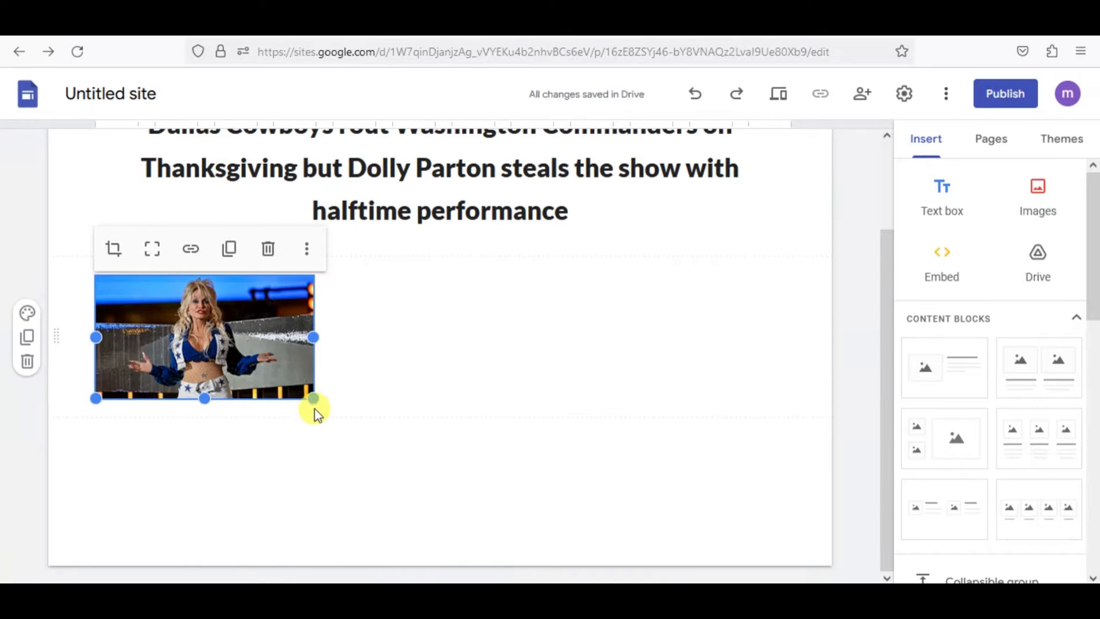
Enlarge the inserted image to the full content width and extend its height to show the whole picture.
drag(307, 395, 786, 535)
scroll(567, 432, down, 2)
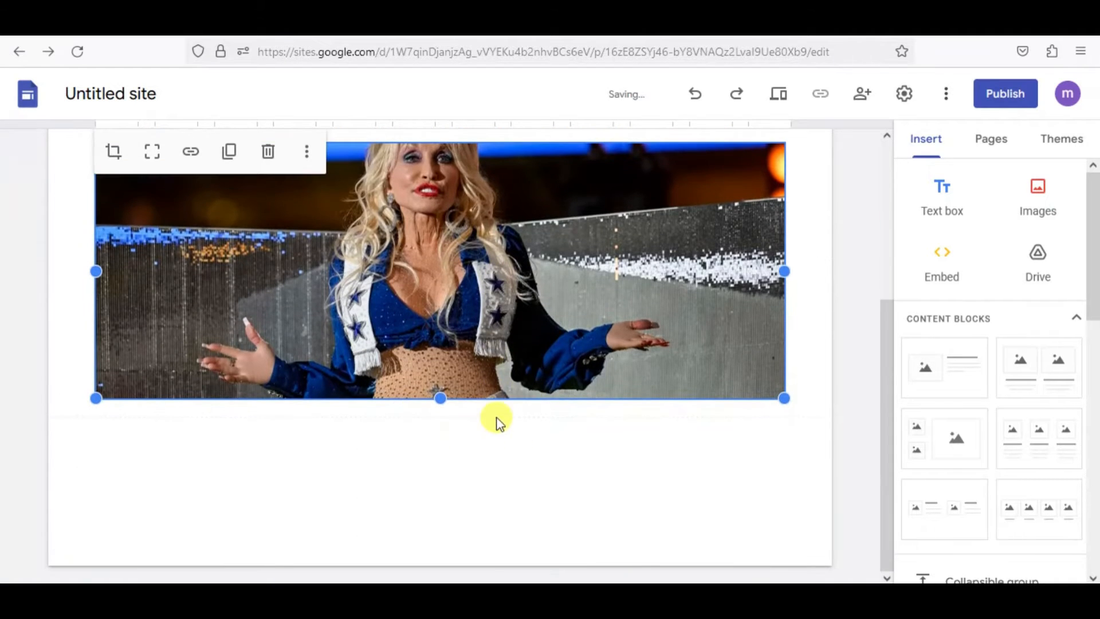
scroll(492, 417, up, 3)
scroll(437, 386, down, 3)
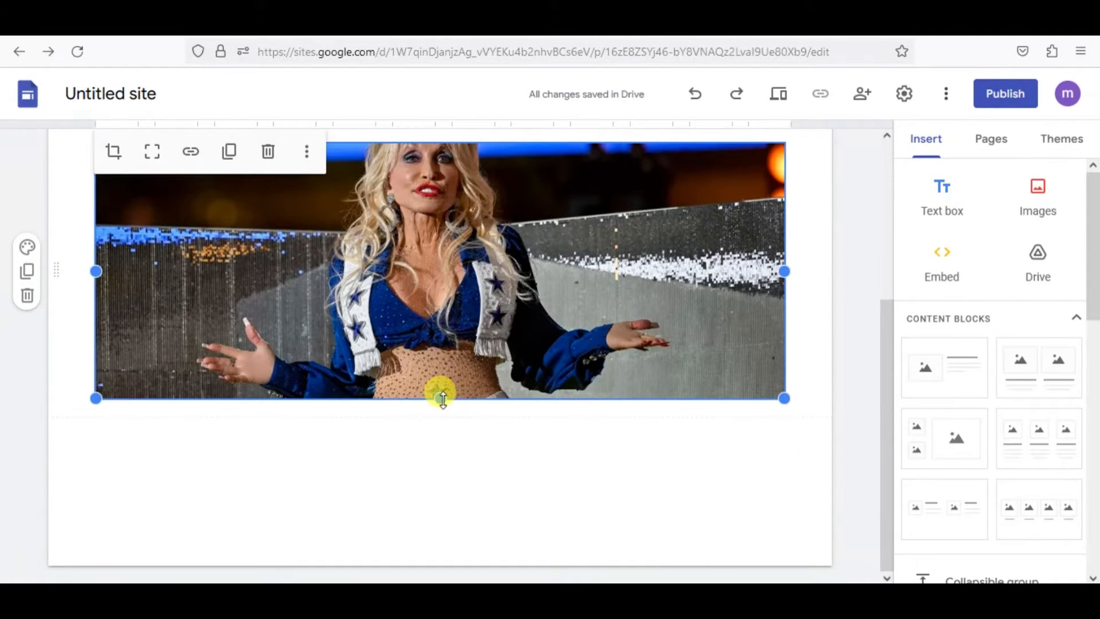
drag(443, 398, 441, 442)
scroll(478, 379, up, 3)
scroll(469, 376, down, 3)
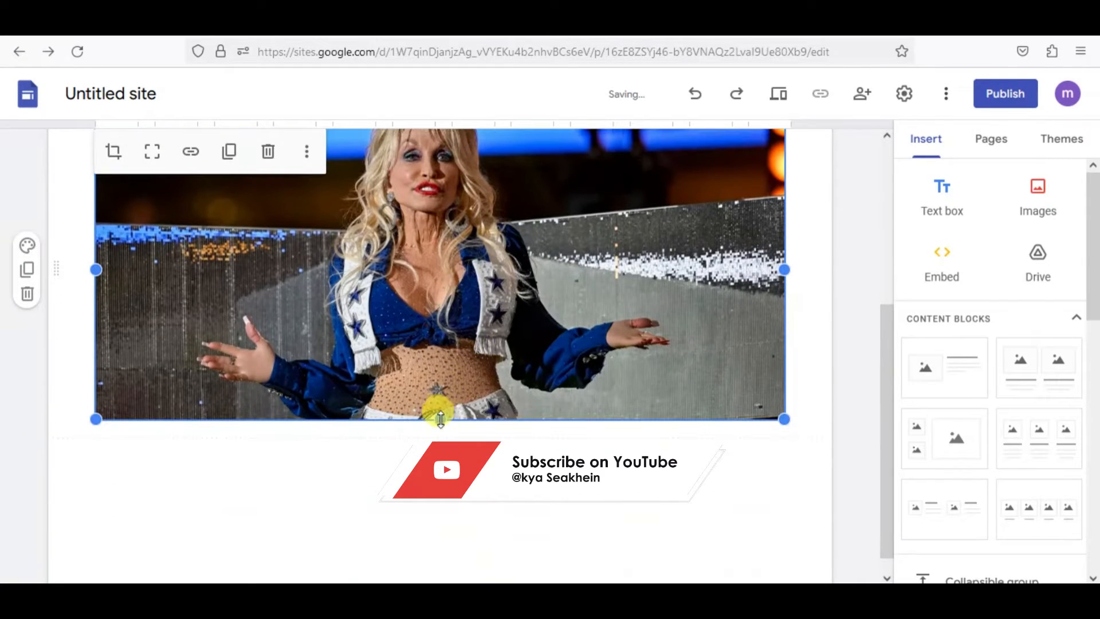
drag(440, 418, 439, 514)
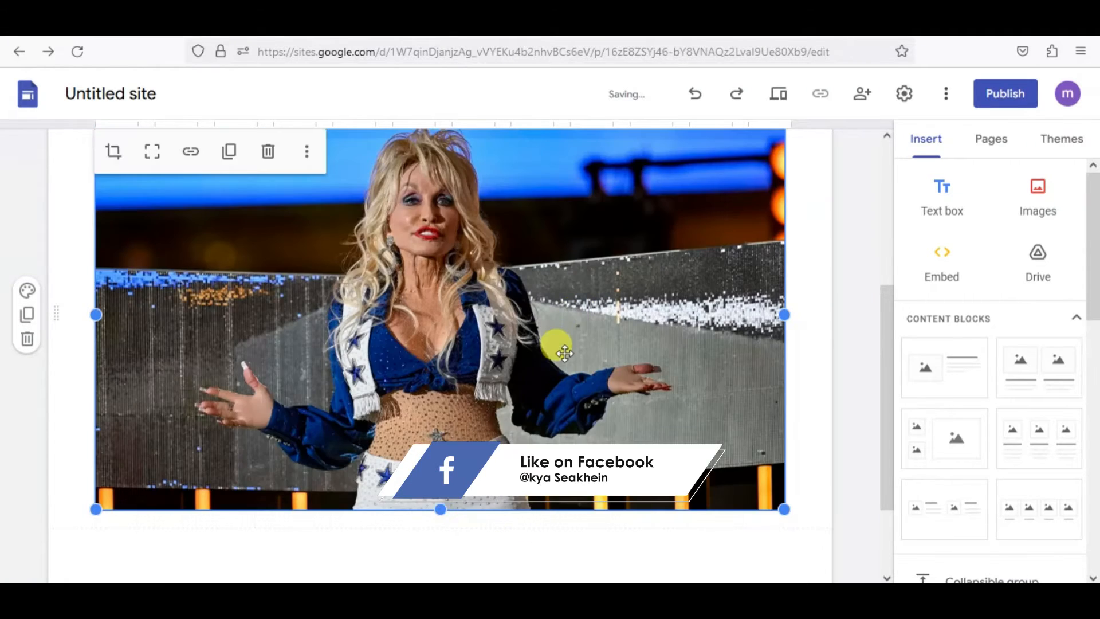
scroll(552, 367, up, 3)
drag(503, 373, 392, 283)
scroll(386, 347, down, 1)
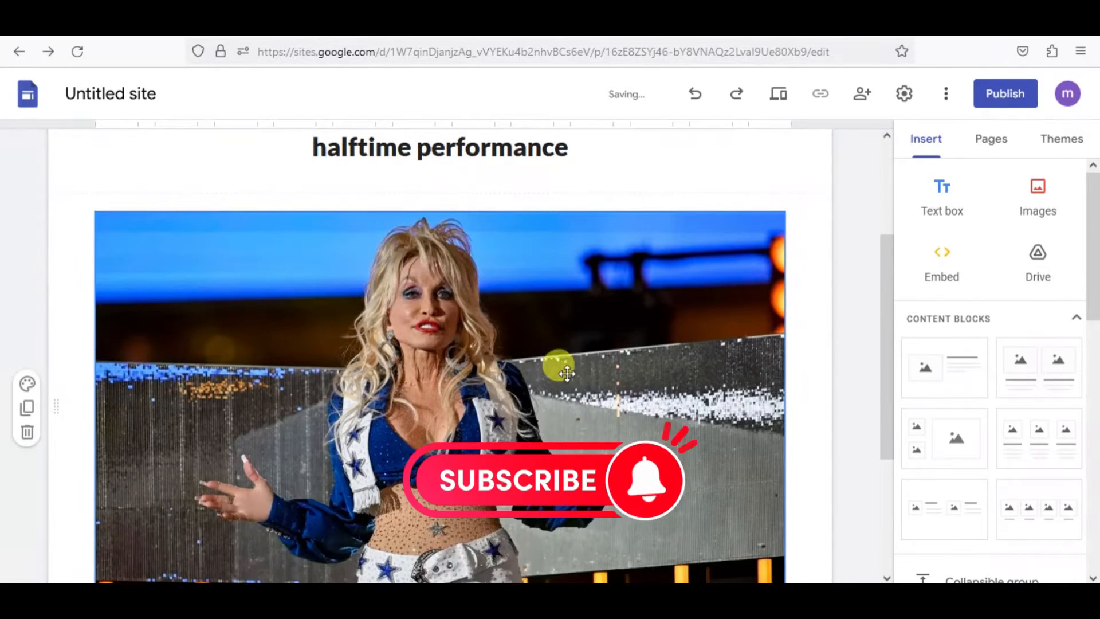
scroll(559, 368, up, 3)
scroll(499, 393, down, 6)
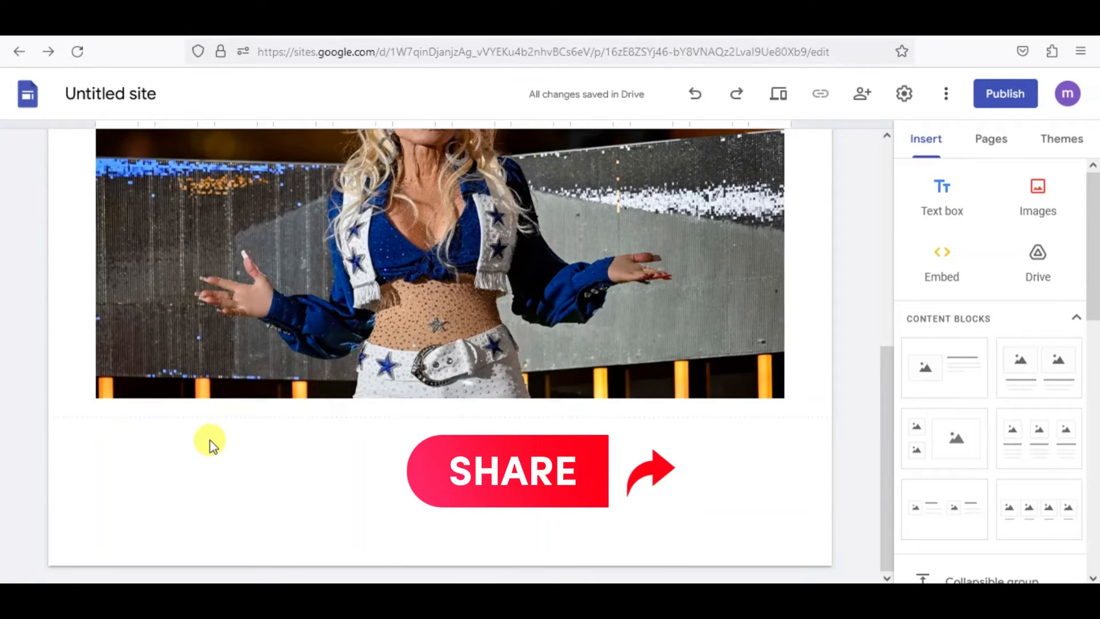
Add a text box below the image and fill it with the CNN article's opening text, copied from "The Dallas Cowboys" through "DaRon Bland".
click(948, 207)
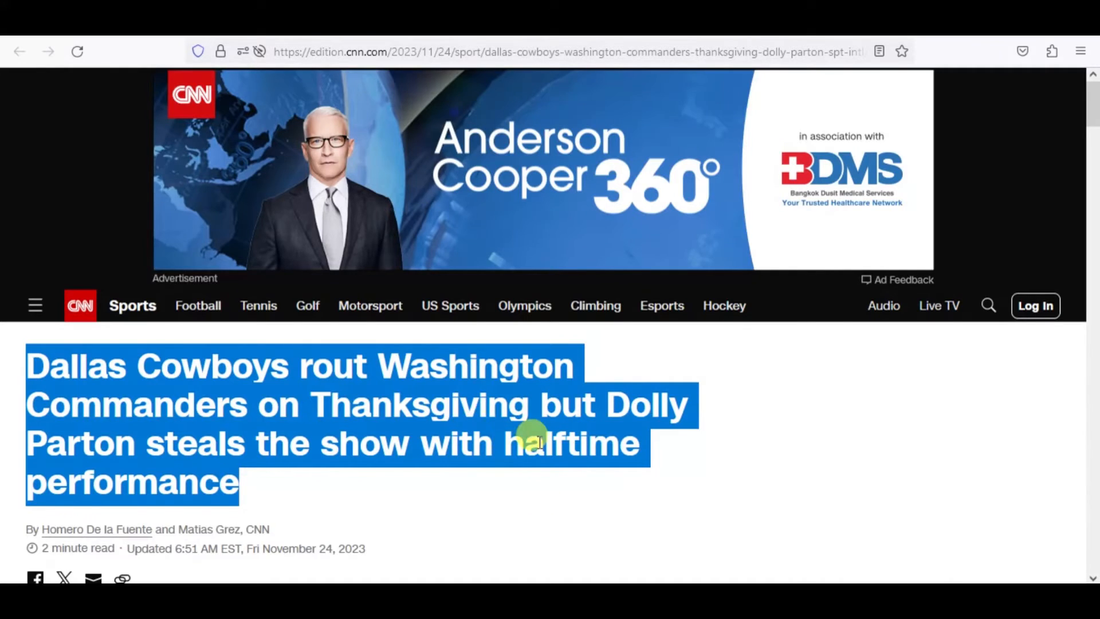
scroll(539, 442, down, 15)
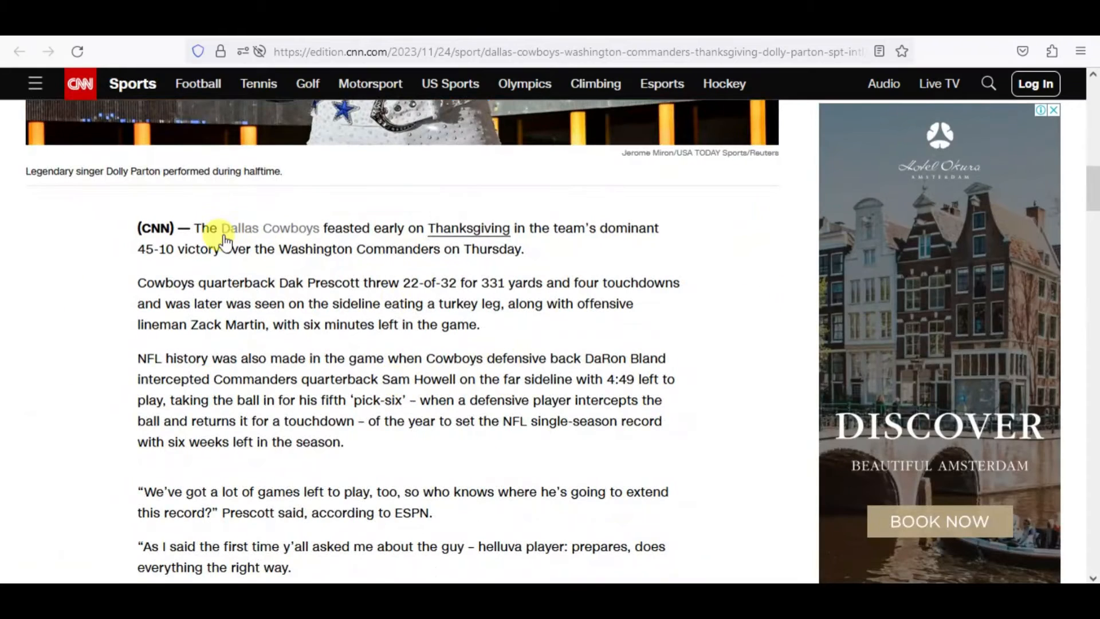
drag(485, 325, 198, 232)
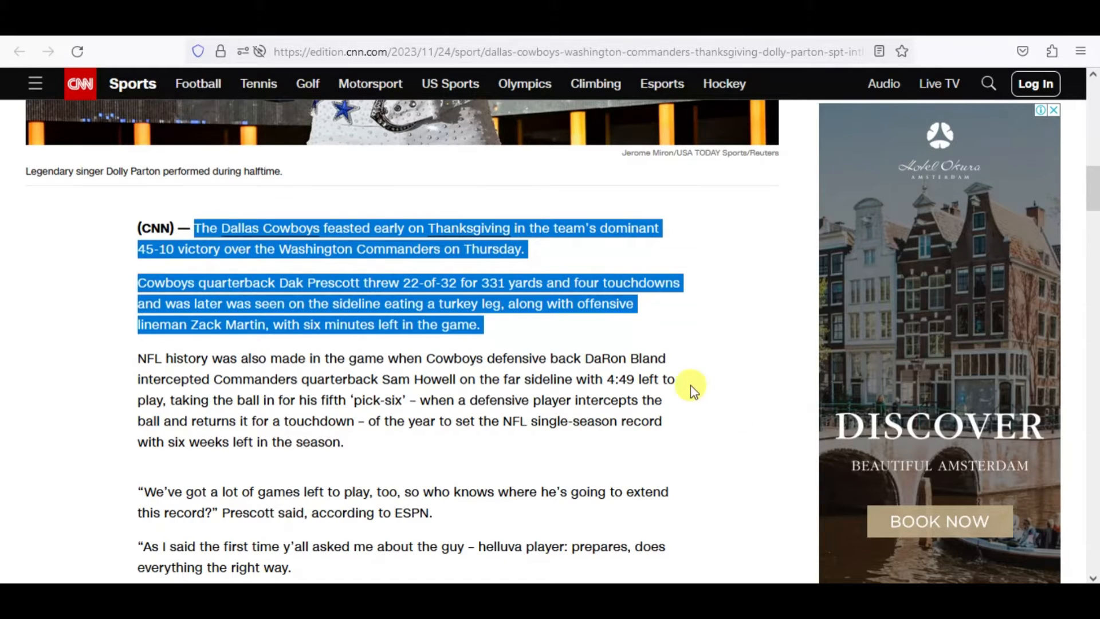
drag(668, 359, 196, 228)
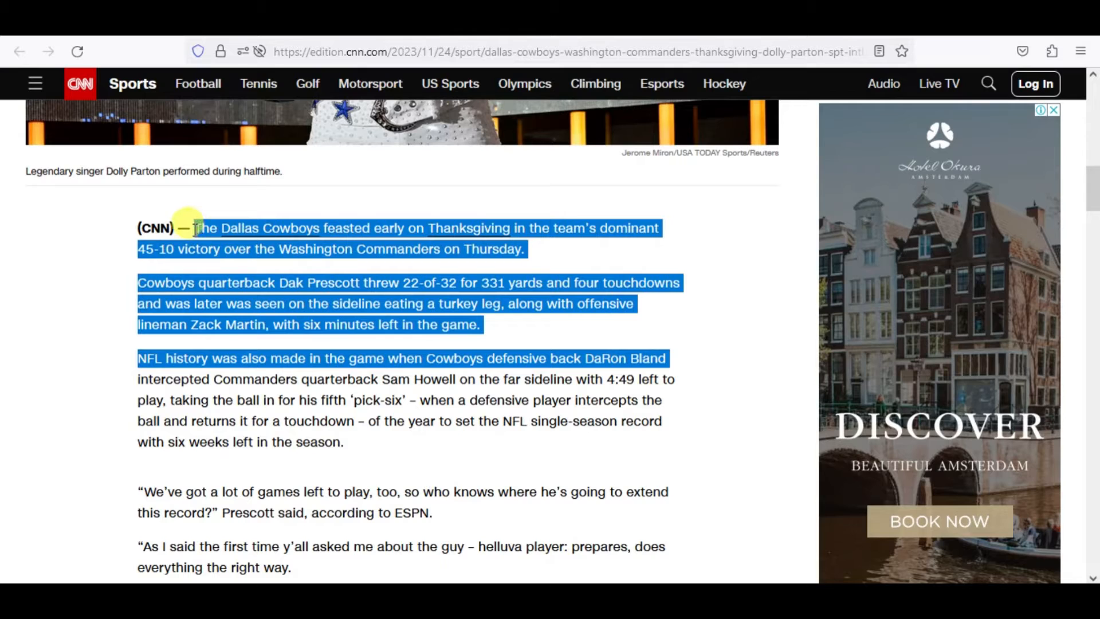
key(ctrl+c)
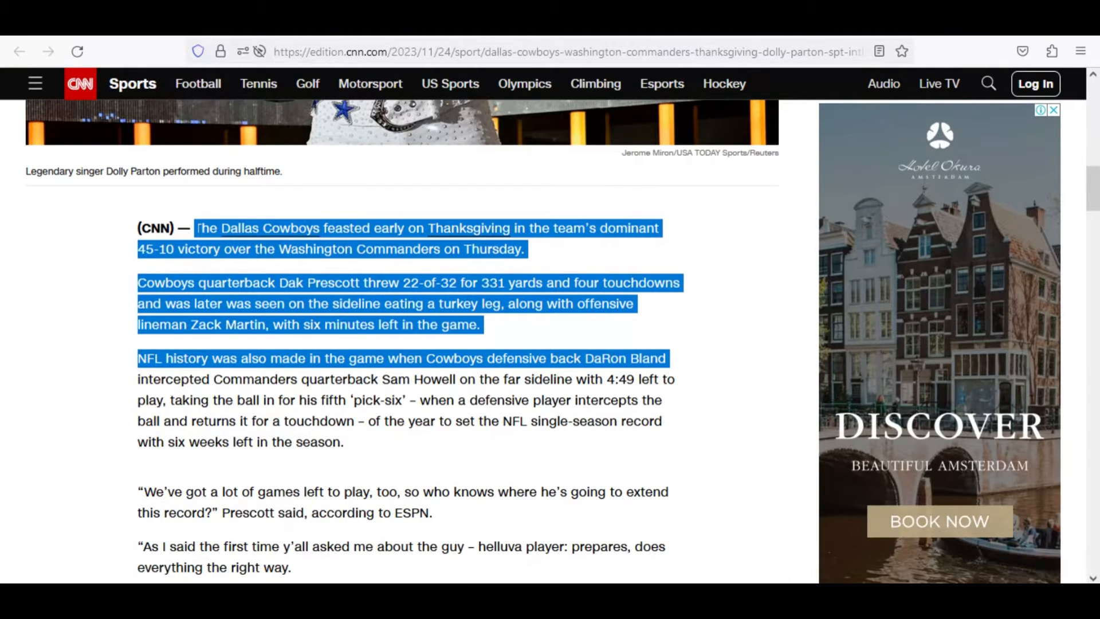
key(ctrl+Tab)
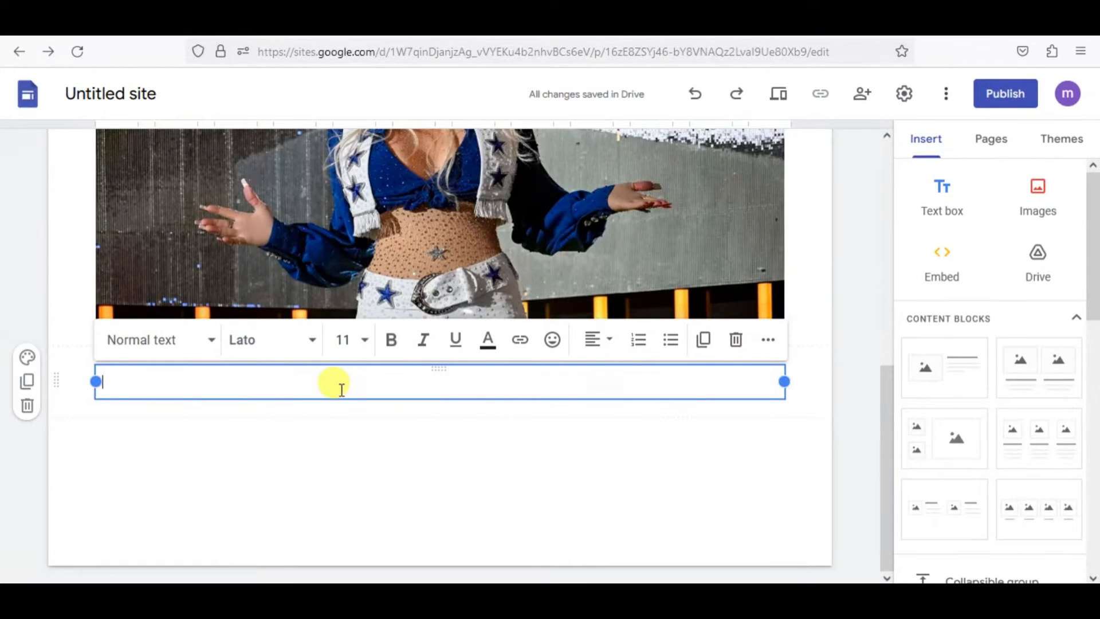
key(ctrl+v)
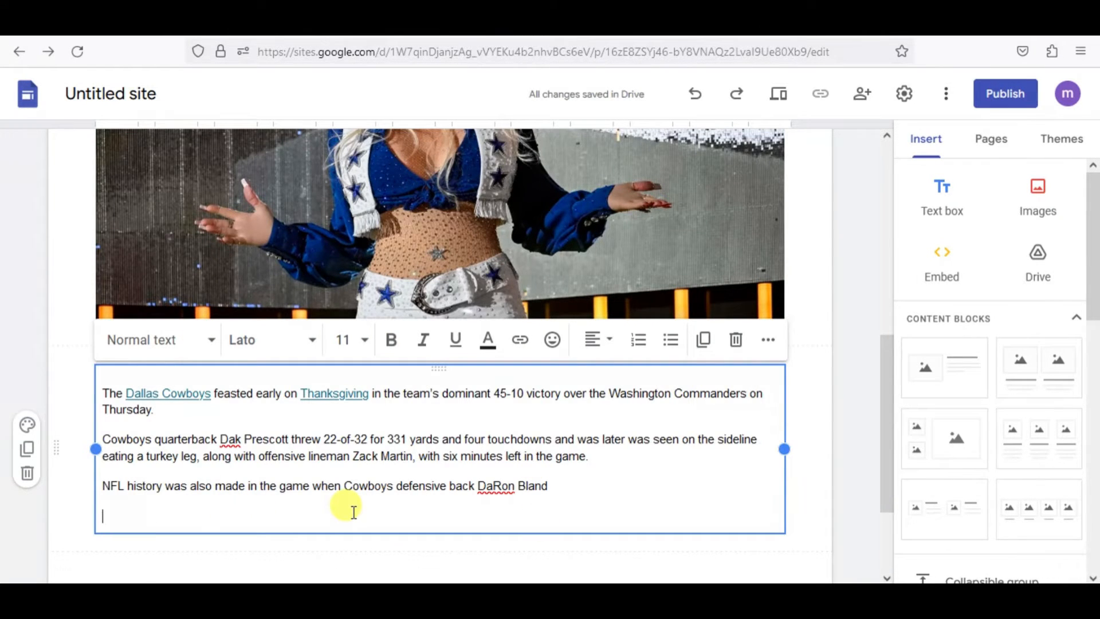
Replace the pasted line beginning "NFL history was also made" with "Read More........".
key(Up)
key(Down)
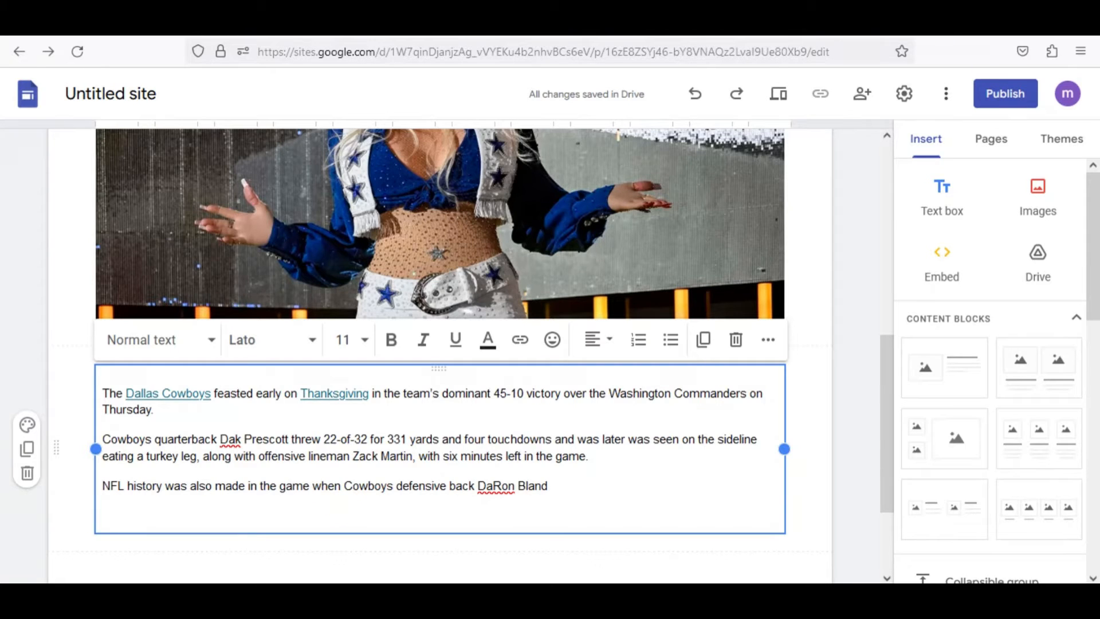
key(Up)
key(shift+End)
key(Delete)
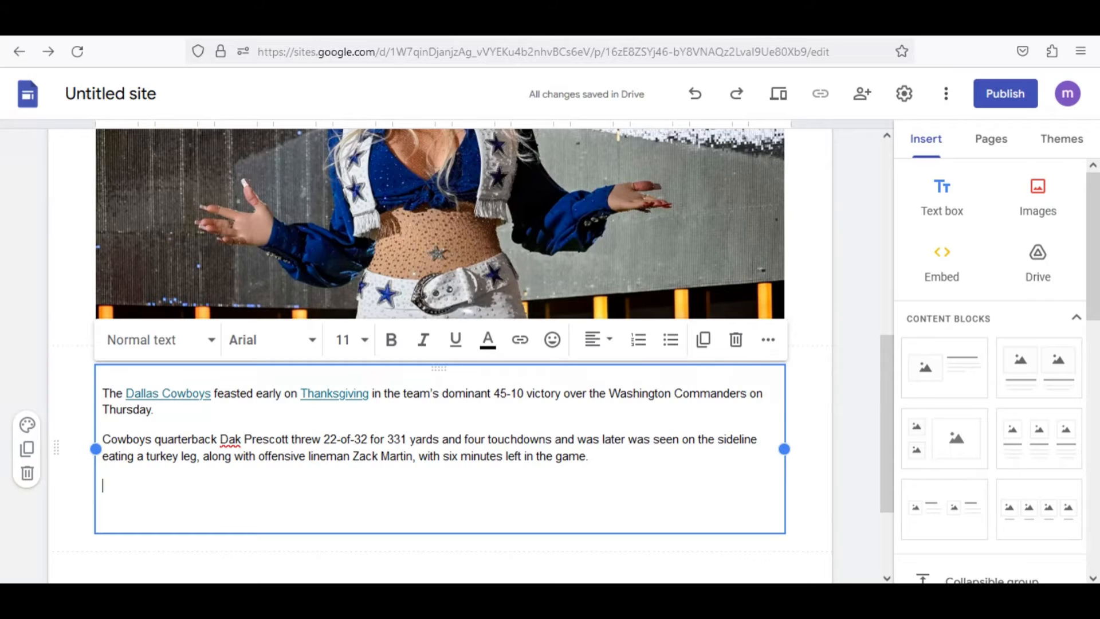
text(Read Mo)
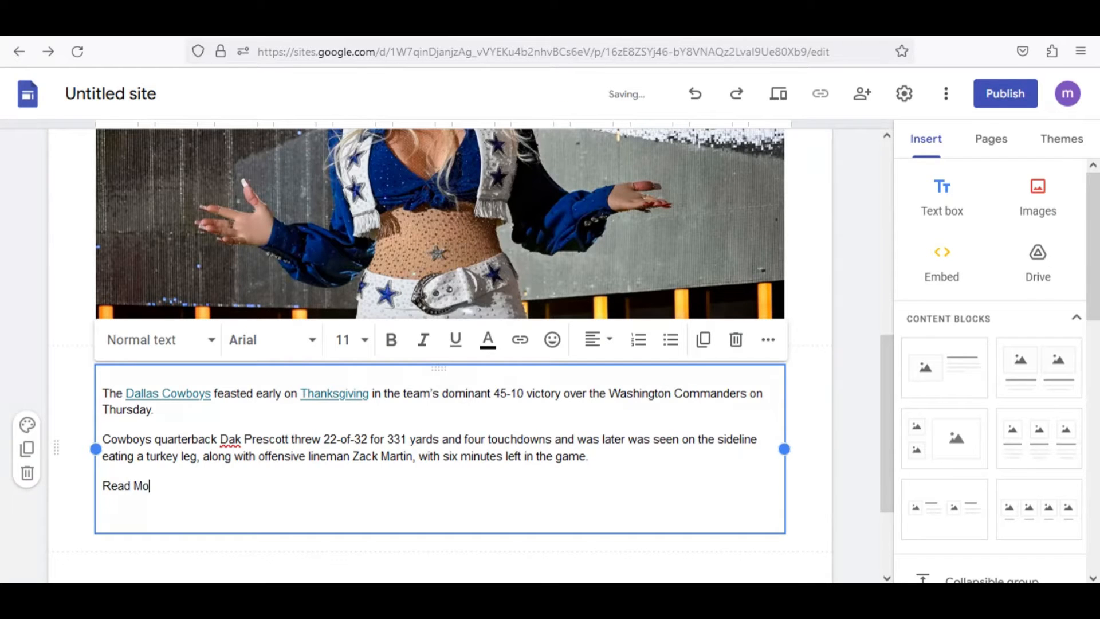
text(re........)
Remove the hyperlinks from "Dallas Cowboys" and "Thanksgiving" in the article's first paragraph.
key(Up)
key(Up)
key(Up)
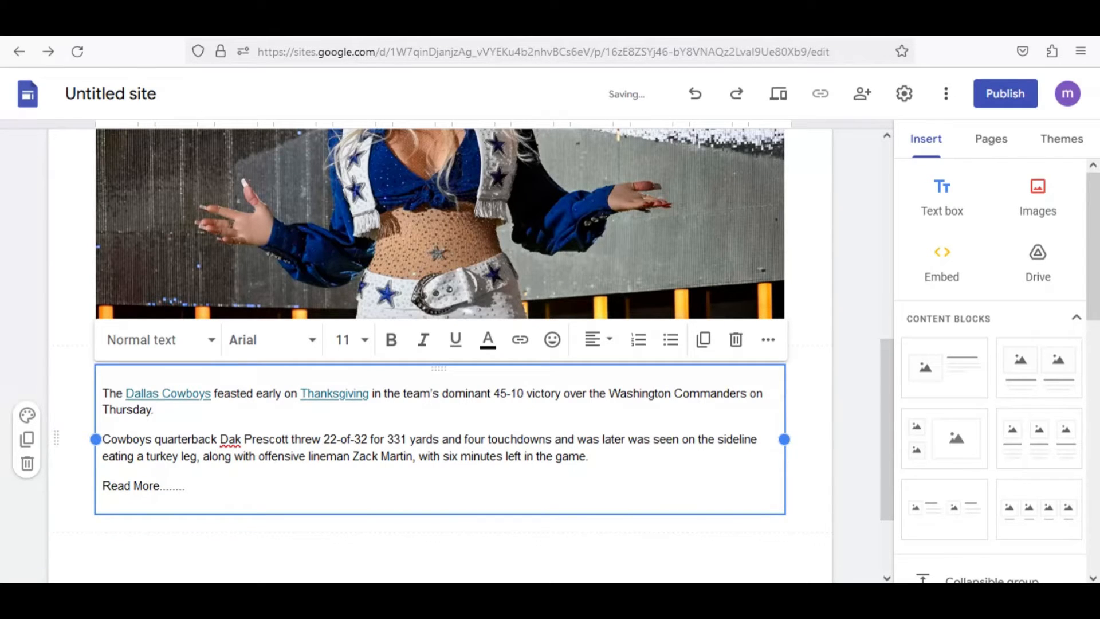
click(182, 391)
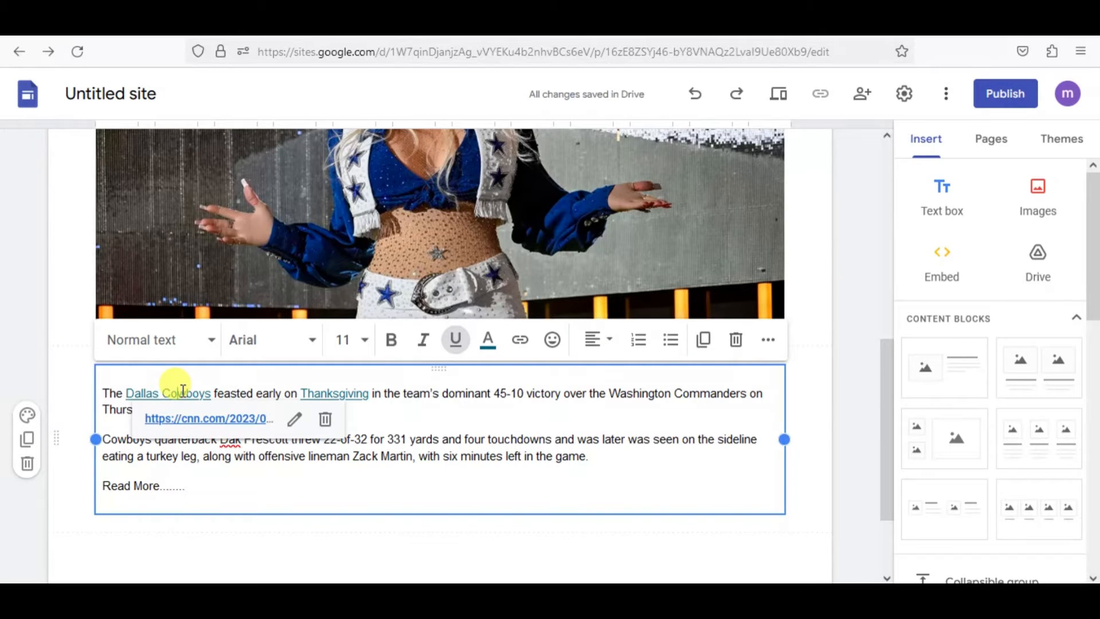
click(330, 430)
click(329, 397)
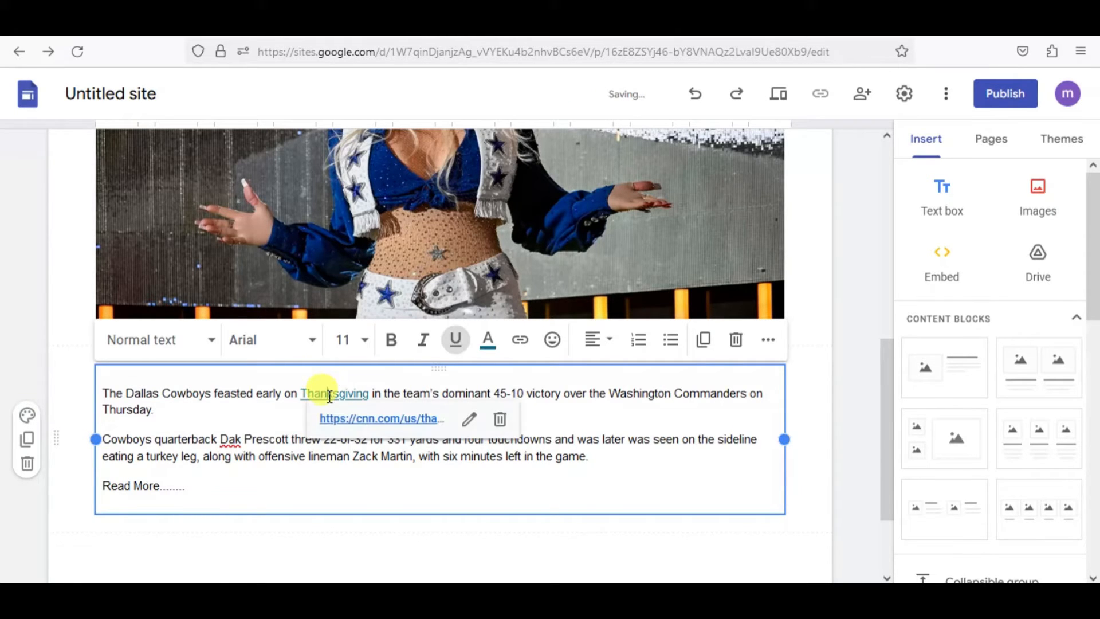
click(498, 418)
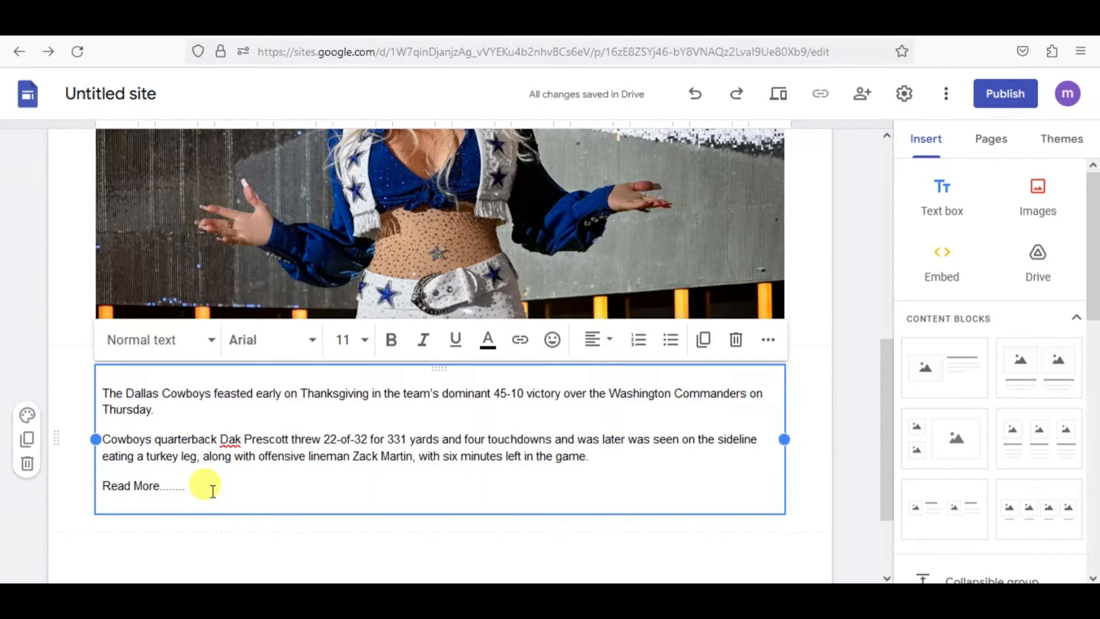
Copy the CNN article's web address and apply it as the link for the "Read More........" text in Google Sites.
key(Home)
key(shift+End)
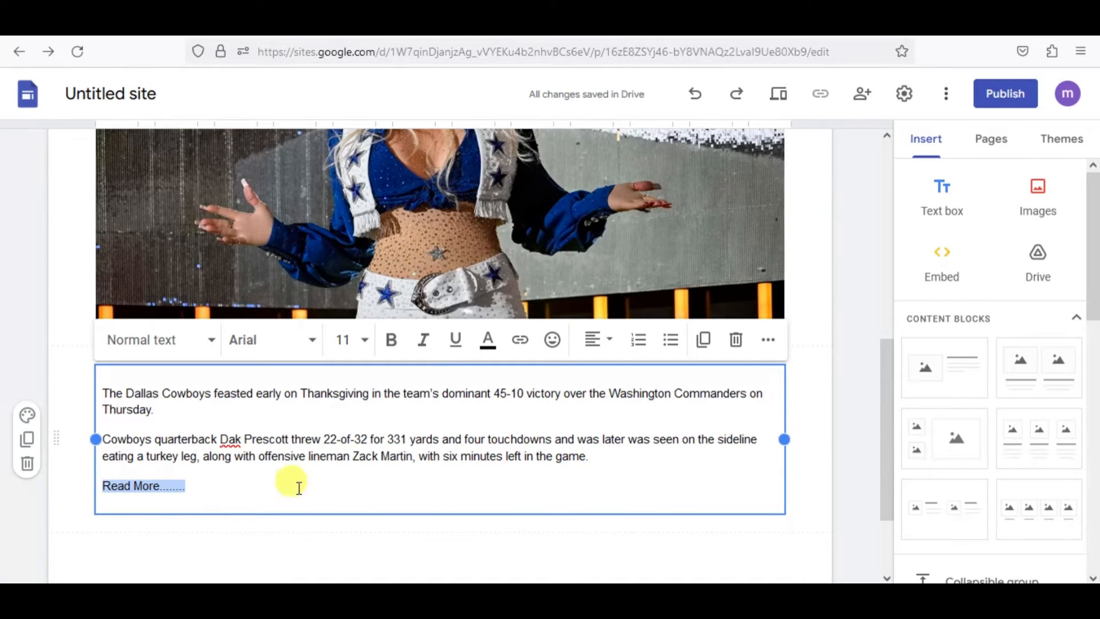
click(402, 22)
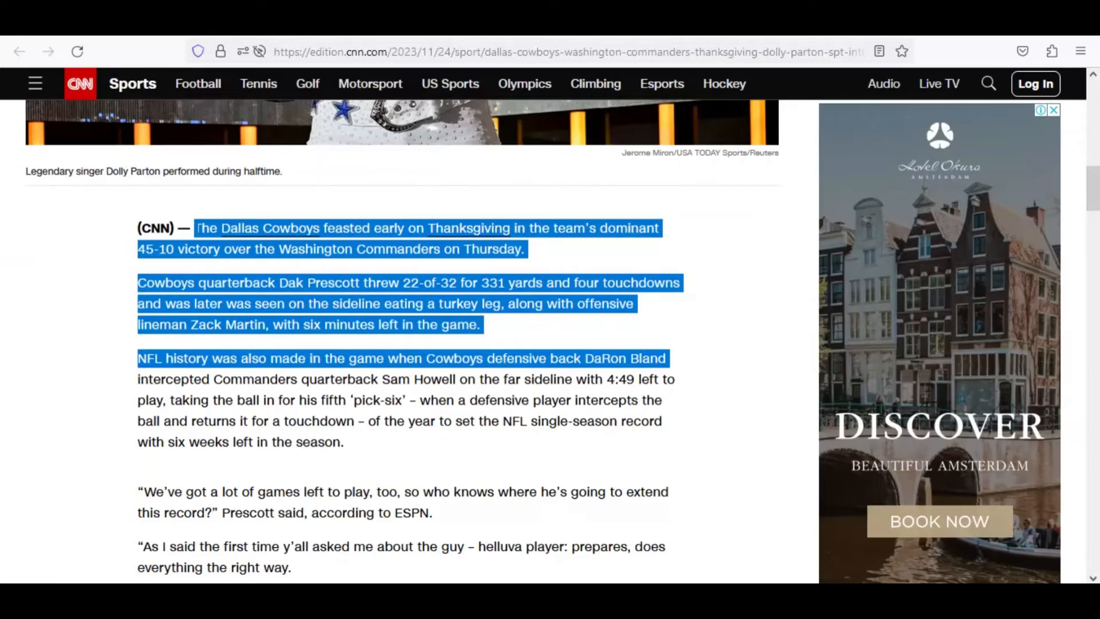
click(482, 55)
key(ctrl+c)
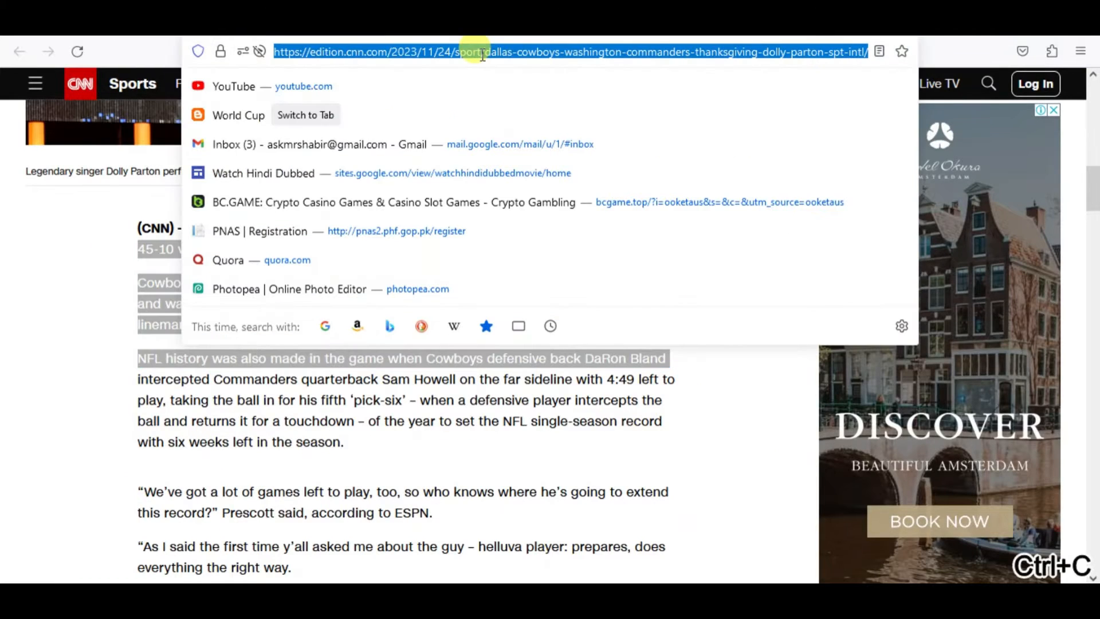
click(484, 22)
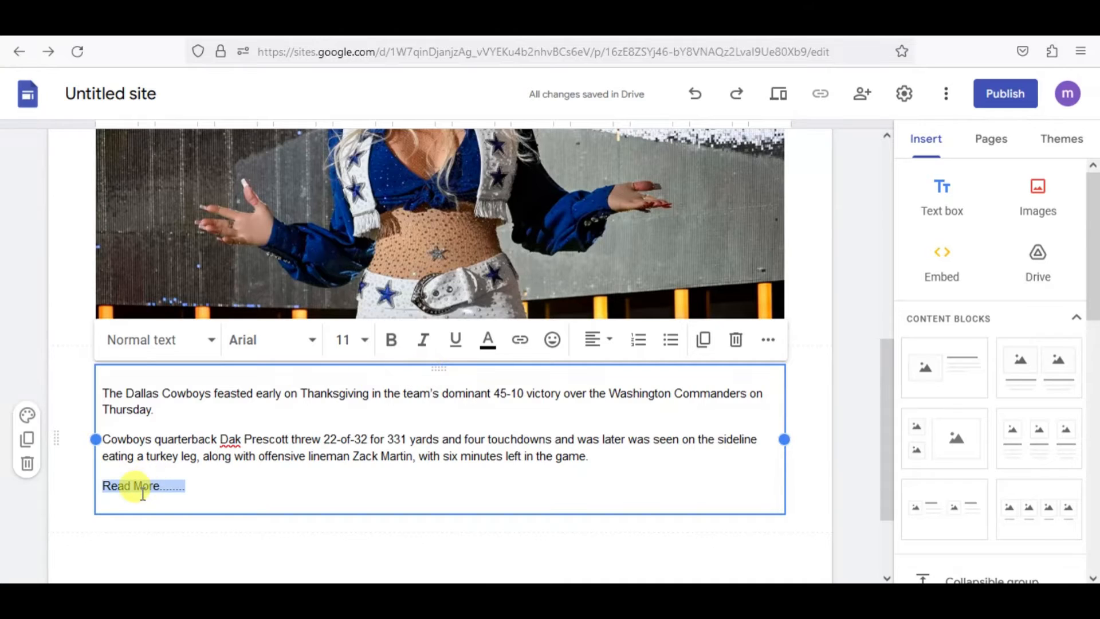
click(520, 341)
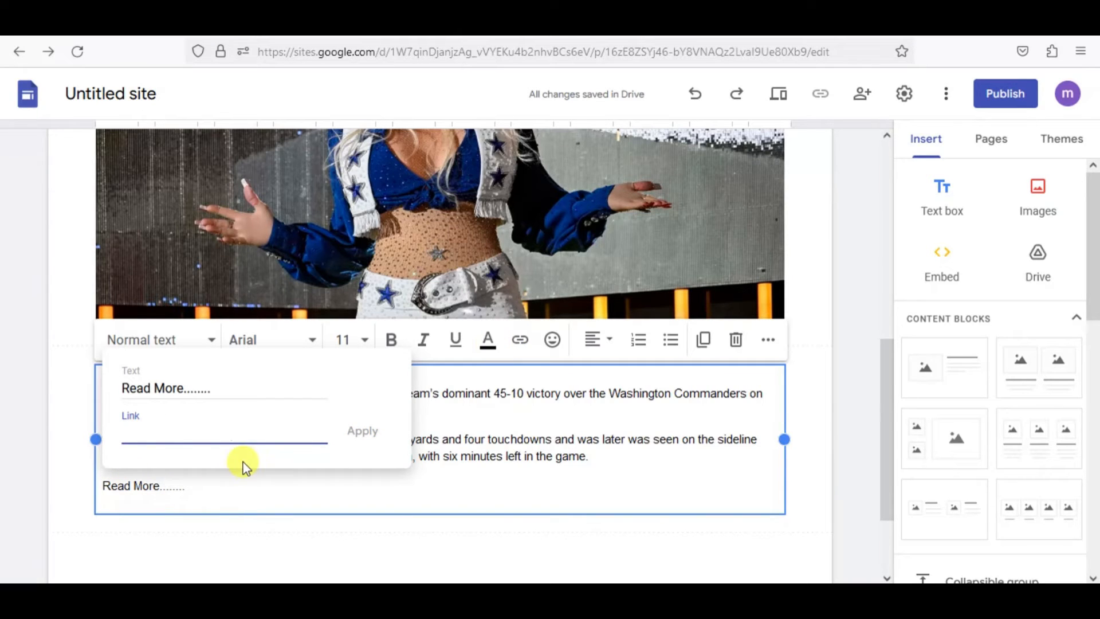
key(ctrl+v)
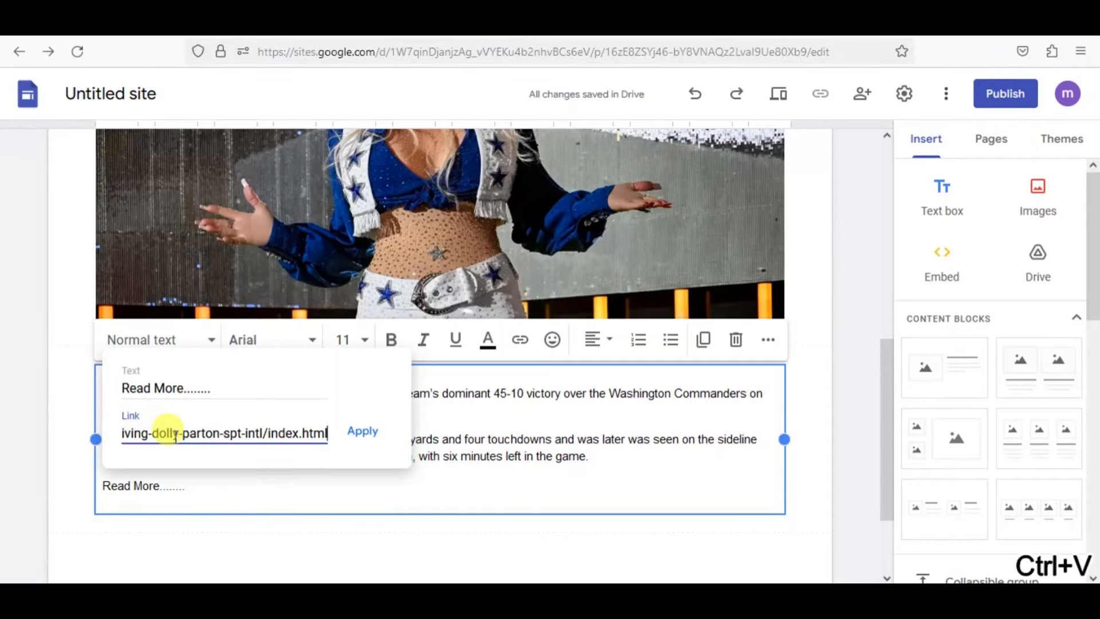
click(367, 437)
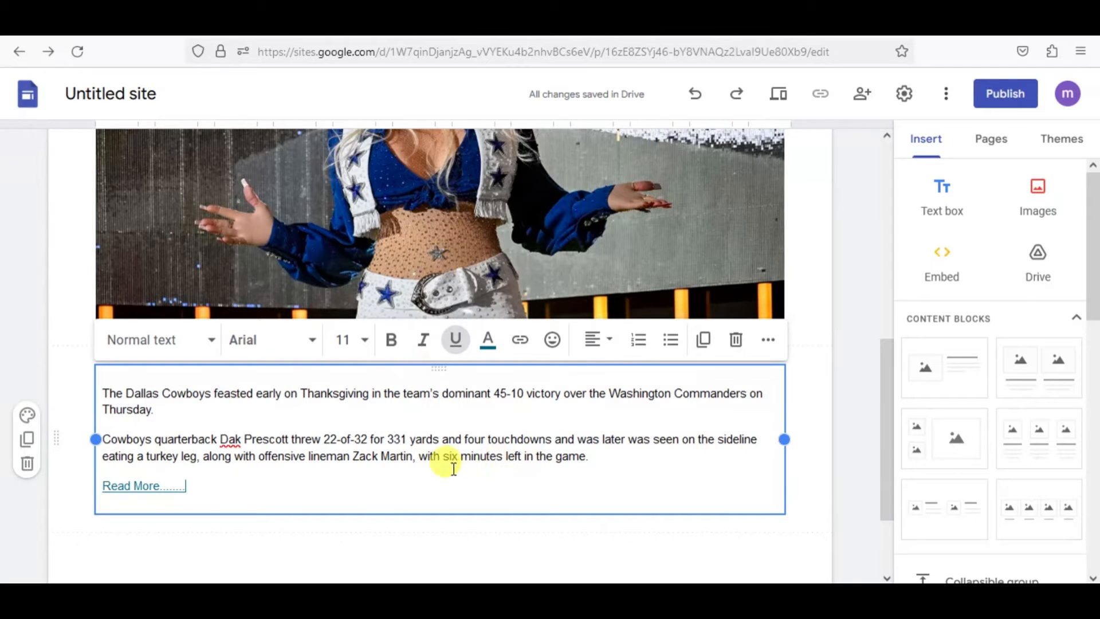
scroll(832, 344, up, 8)
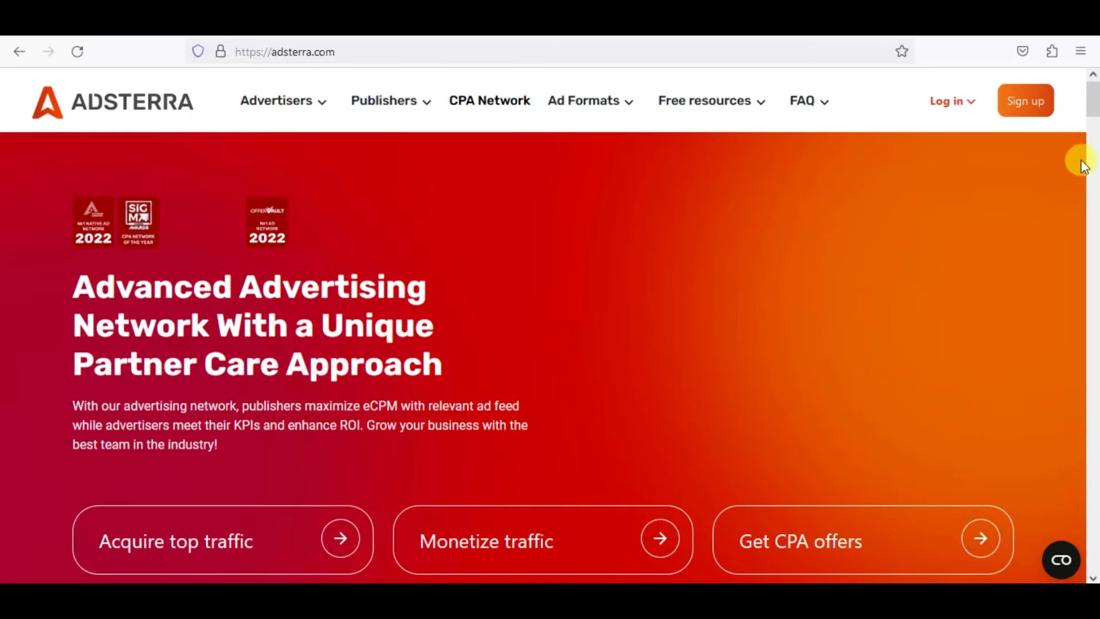
On the Adsterra website, open the sign-up form for publishers and view the messenger choices.
click(1033, 110)
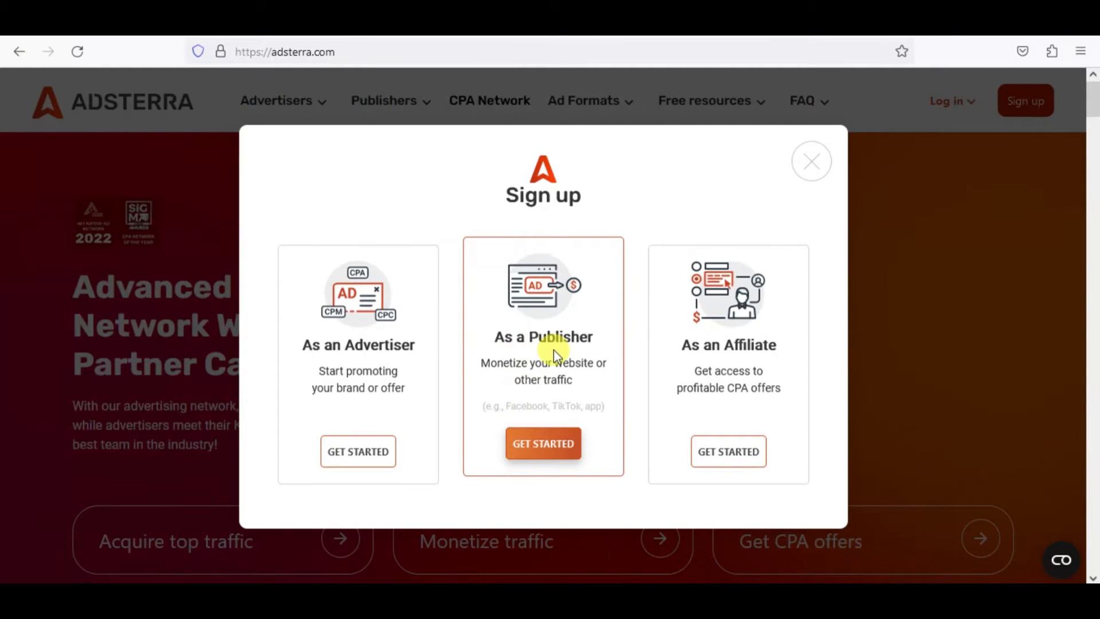
click(541, 454)
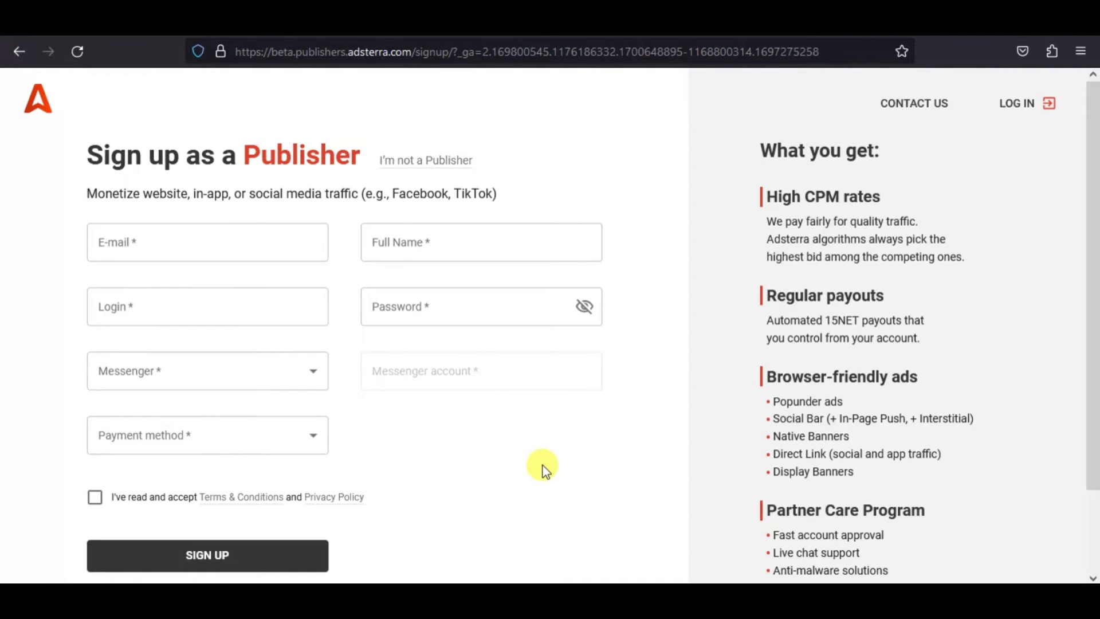
click(307, 373)
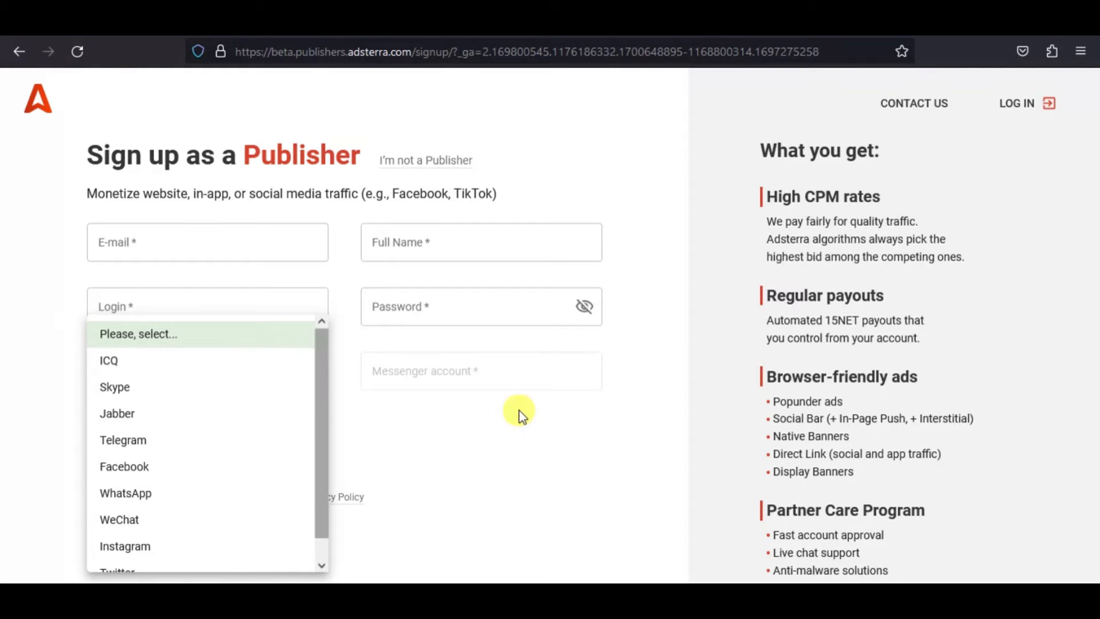
click(574, 442)
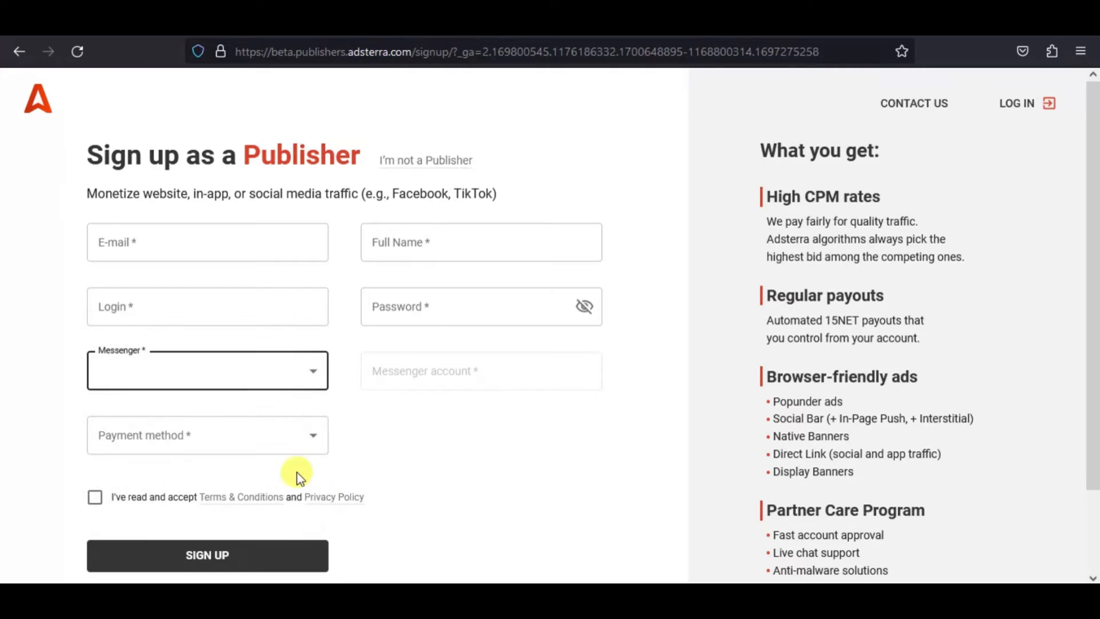
Set the payment method in the publisher sign-up form to Bank Transfer.
click(322, 438)
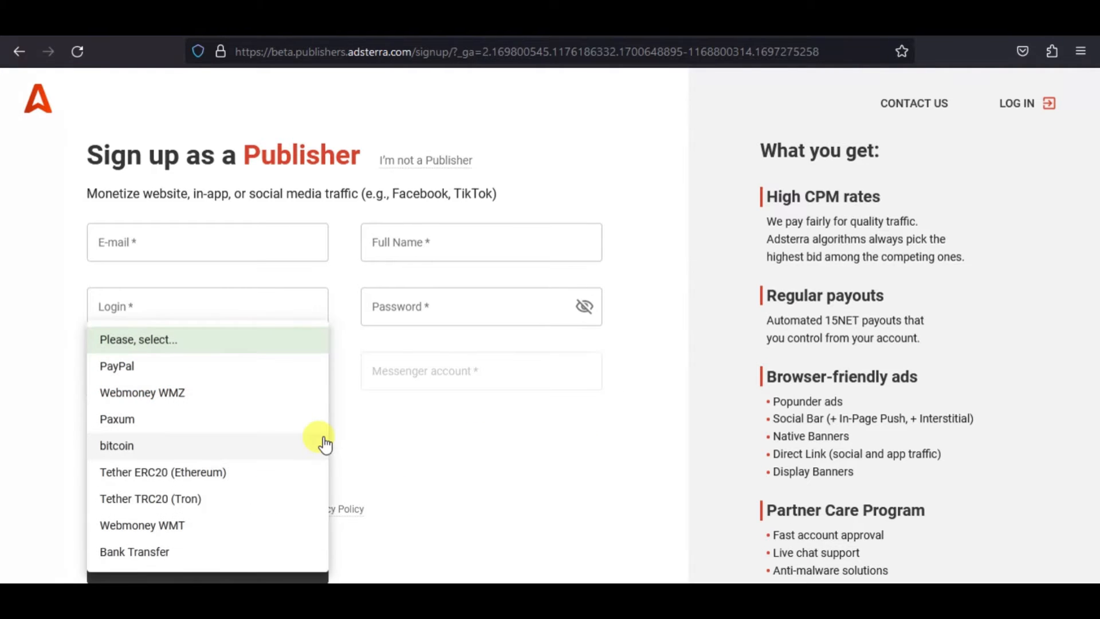
click(161, 556)
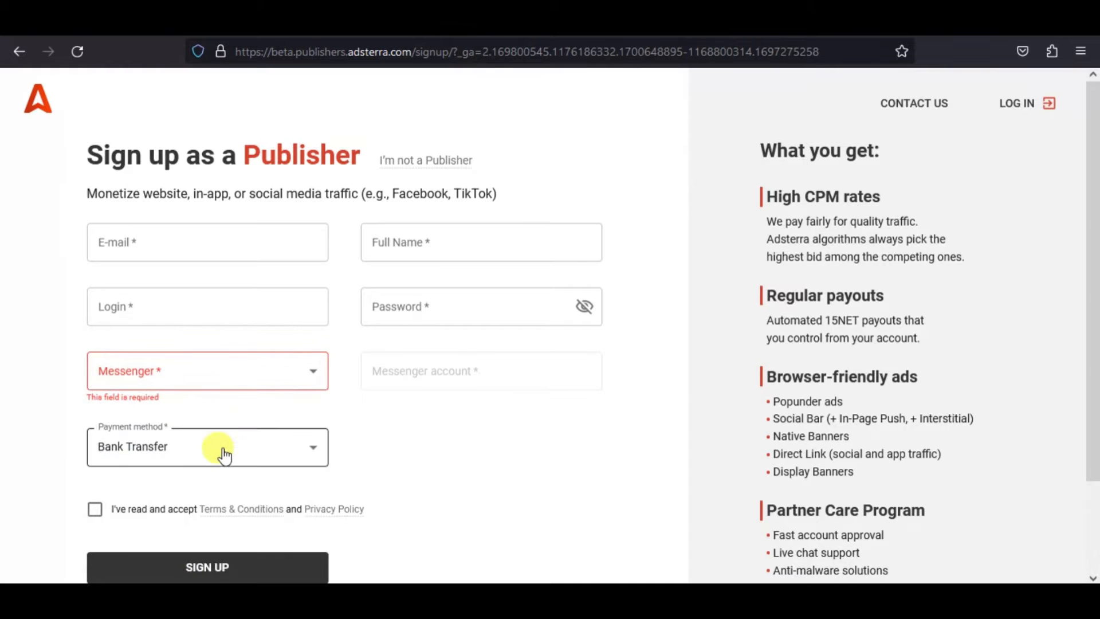
scroll(431, 441, down, 3)
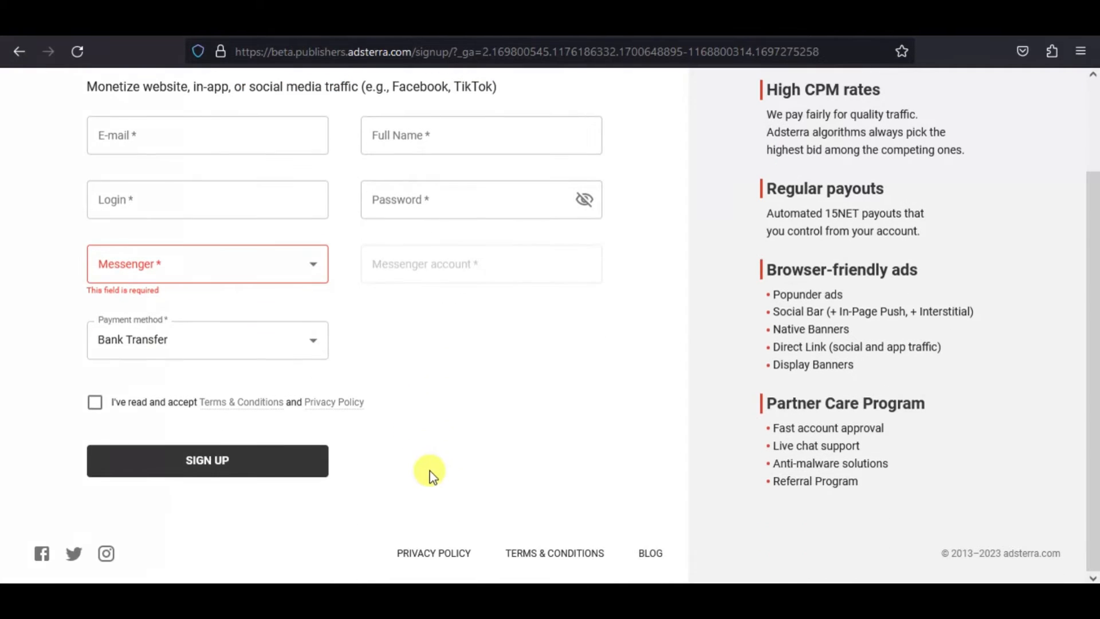
click(311, 351)
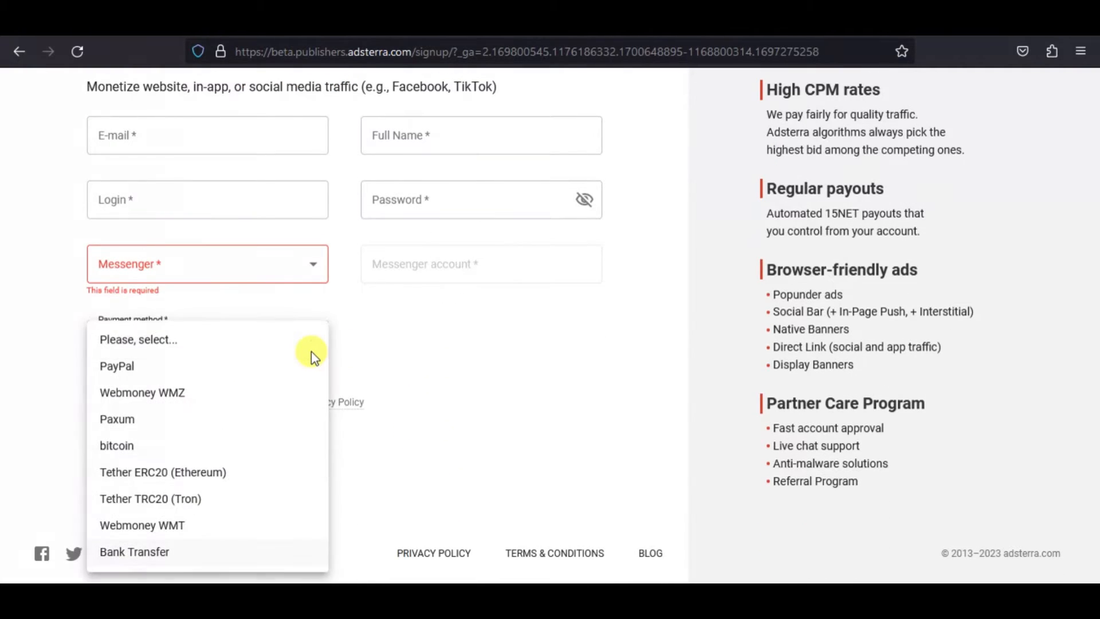
click(521, 402)
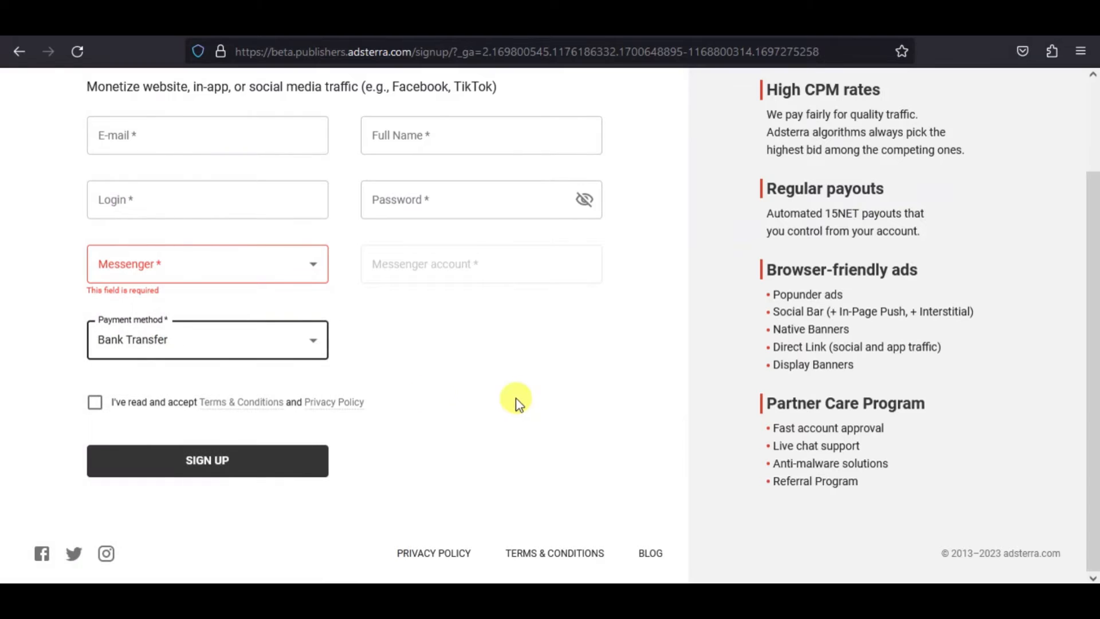
Accept the Terms & Conditions and Privacy Policy and submit the publisher sign-up form.
click(95, 402)
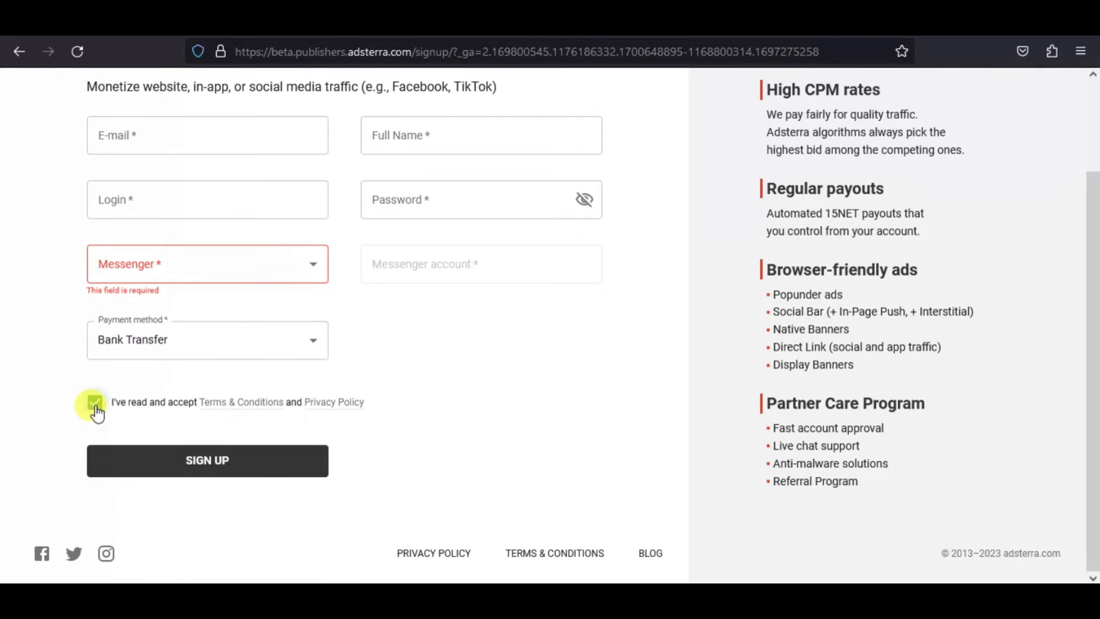
click(213, 470)
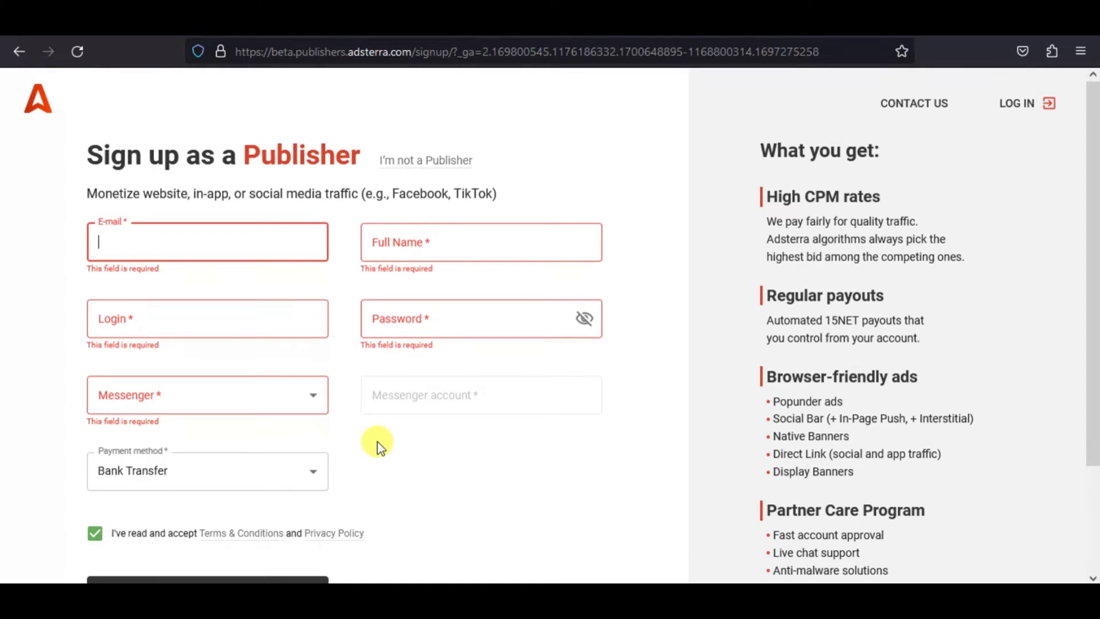
click(378, 445)
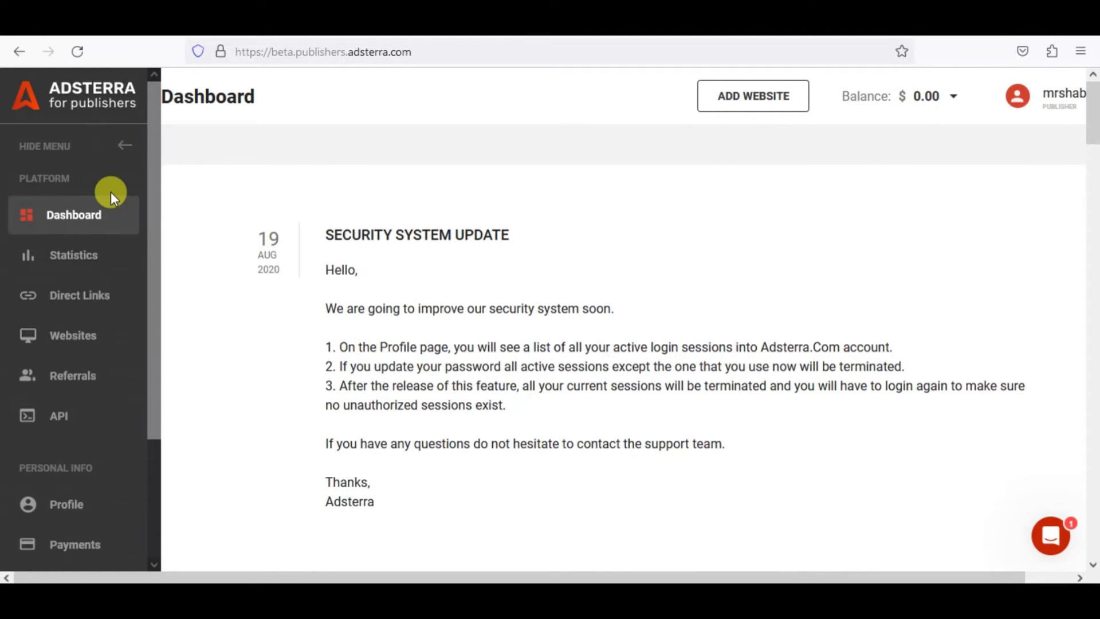
Go to Adsterra's Direct Links page and review the options for adding a new direct link without adding one.
click(85, 303)
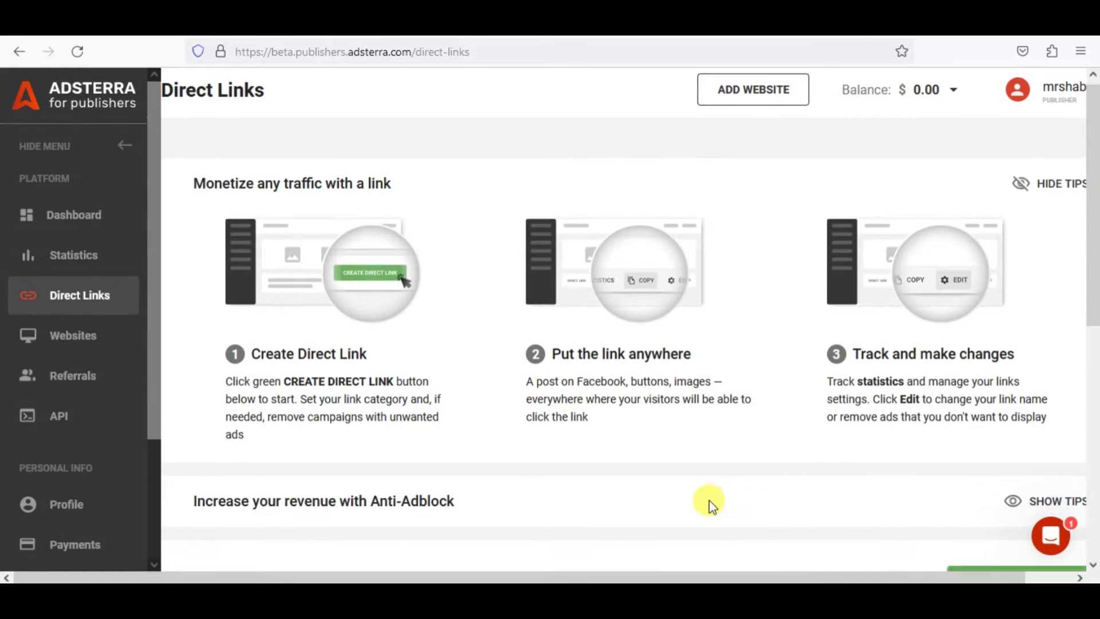
scroll(687, 498, down, 7)
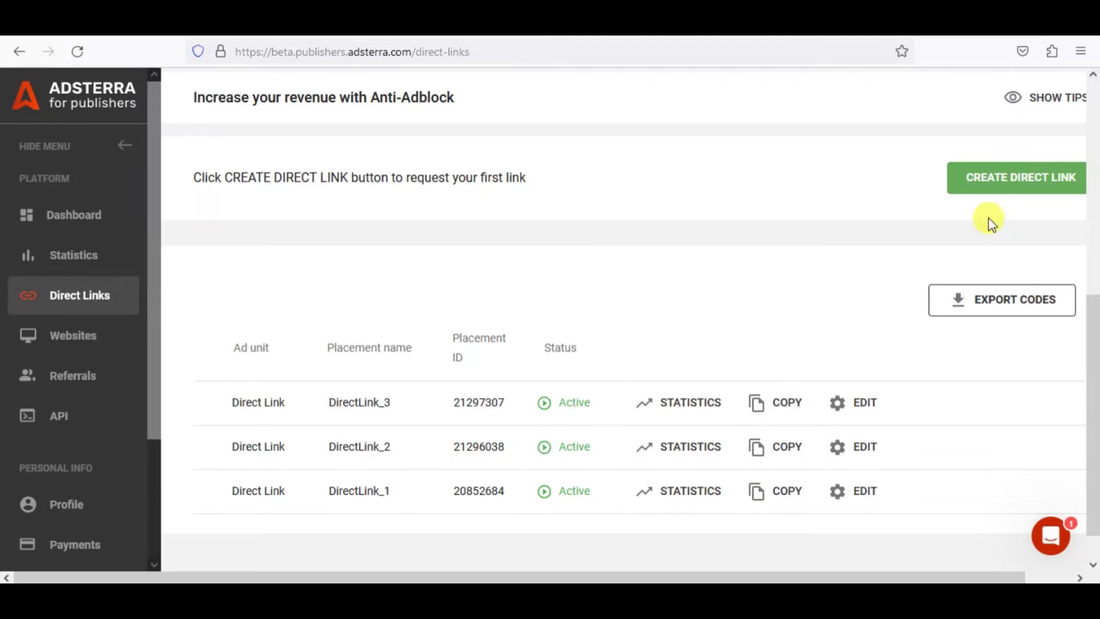
click(1000, 182)
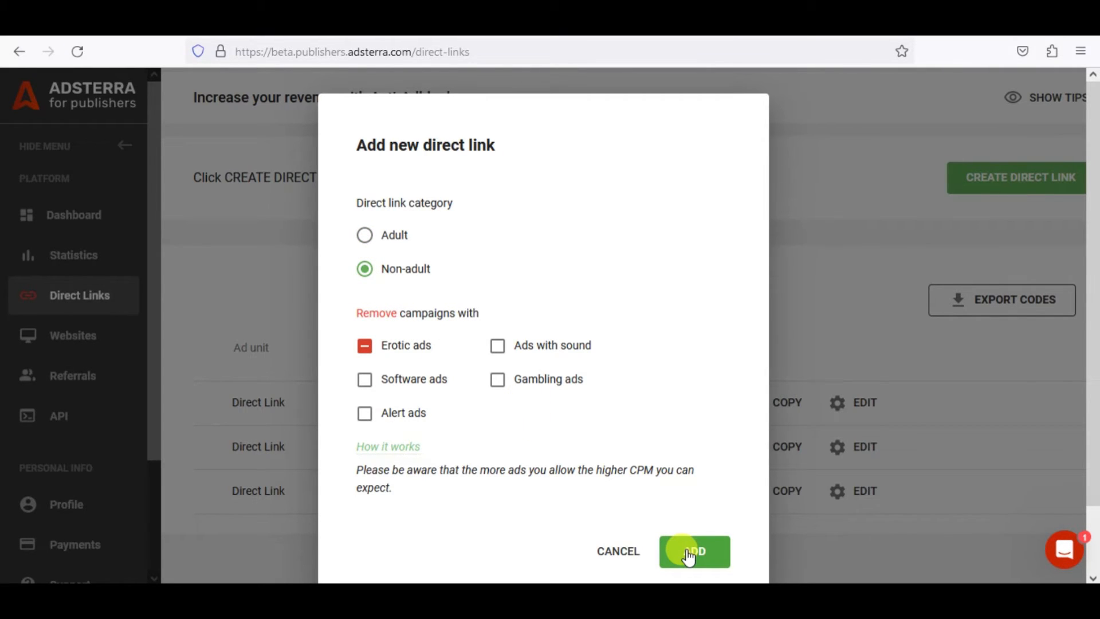
click(618, 553)
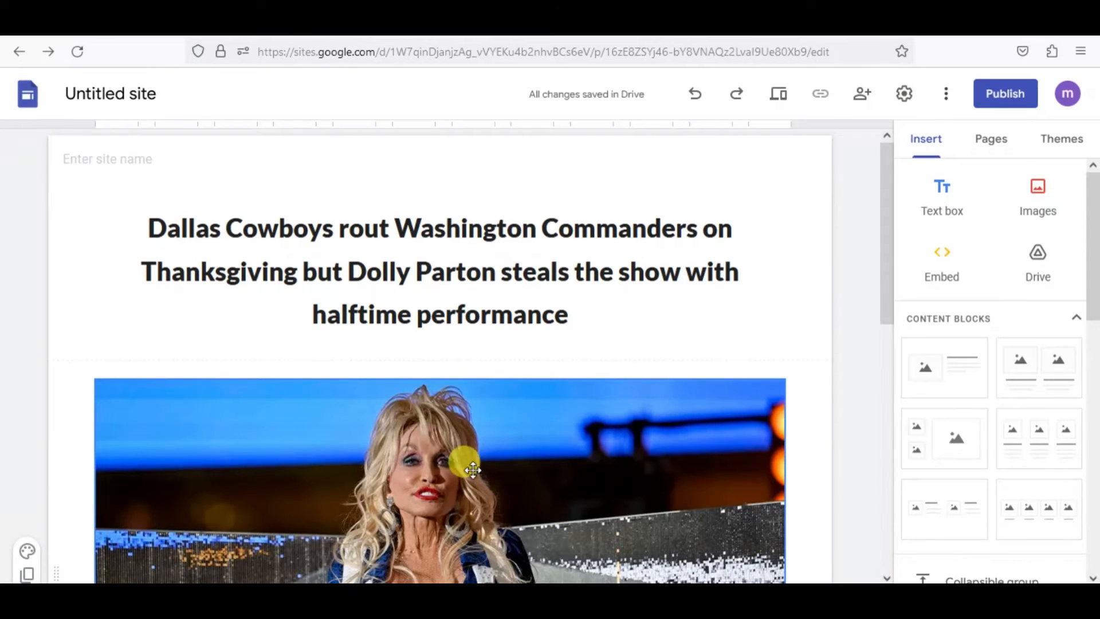
In Google Sites, link the image below the headline to the copied Adsterra direct link address.
scroll(487, 504, down, 5)
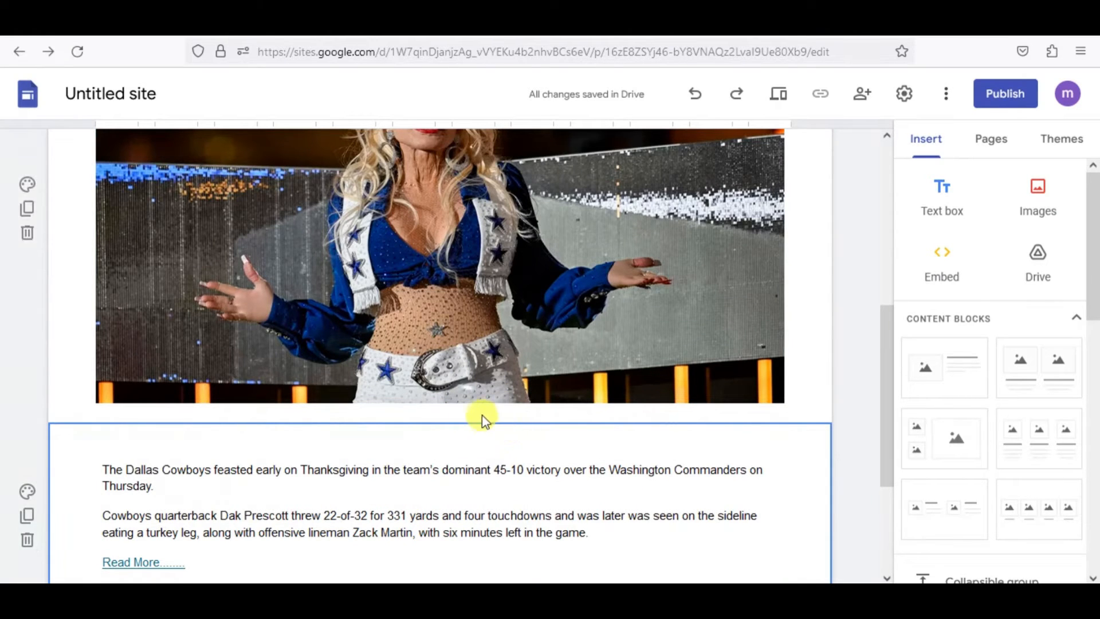
scroll(484, 418, up, 5)
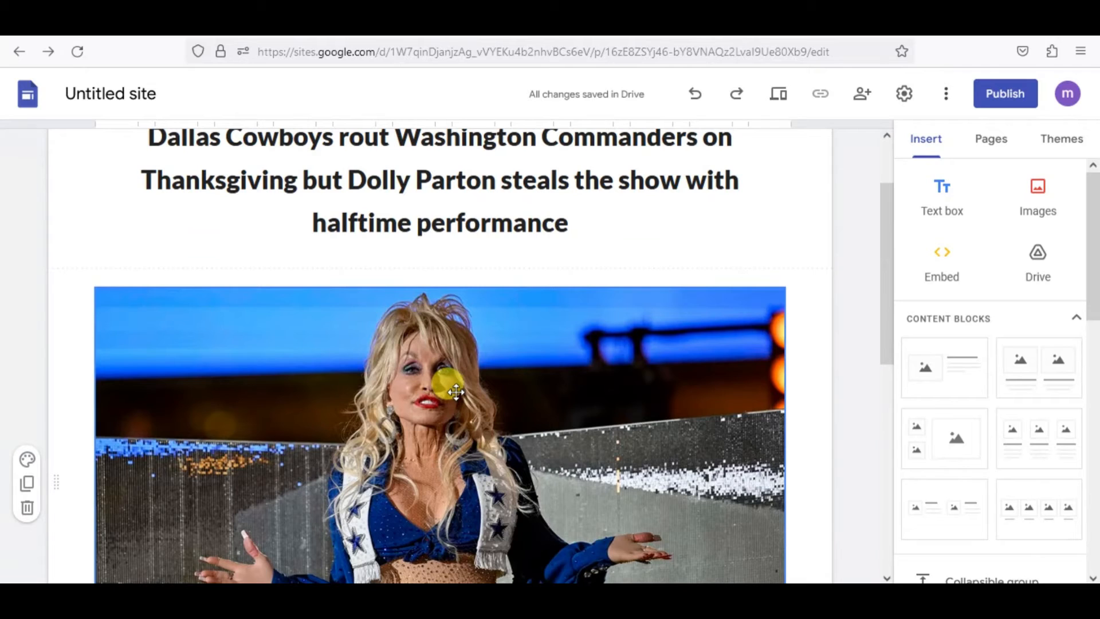
click(453, 391)
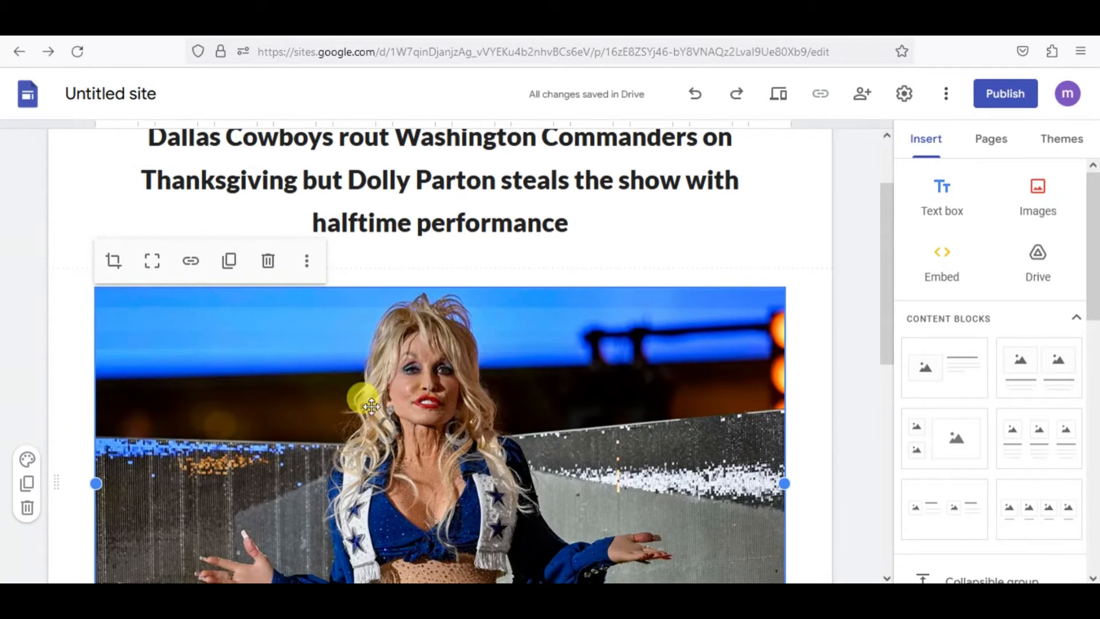
click(189, 263)
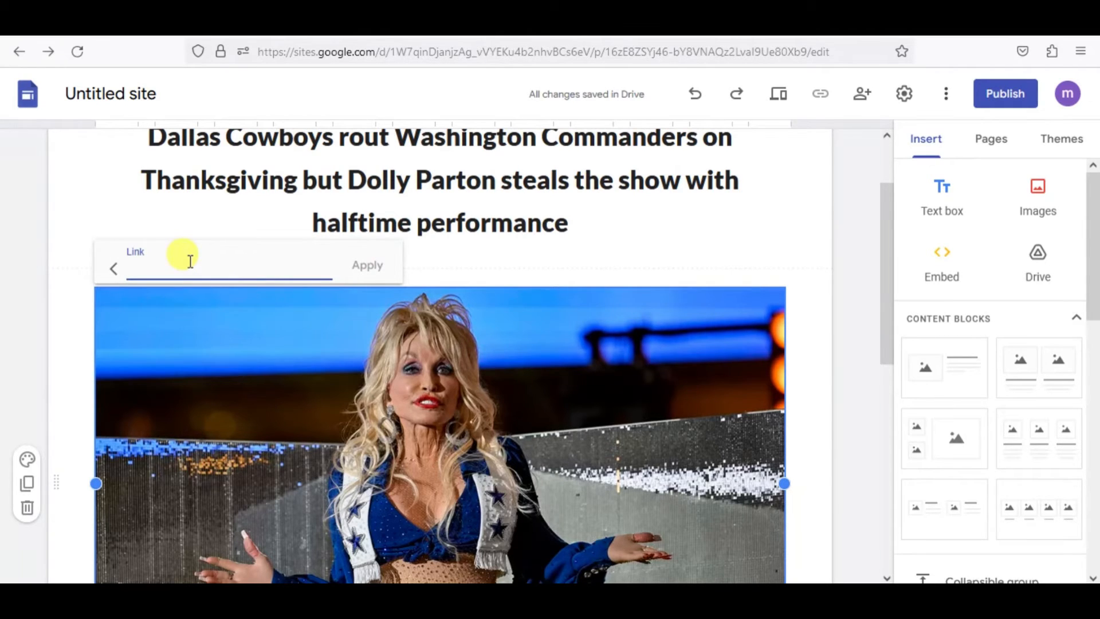
key(ctrl+v)
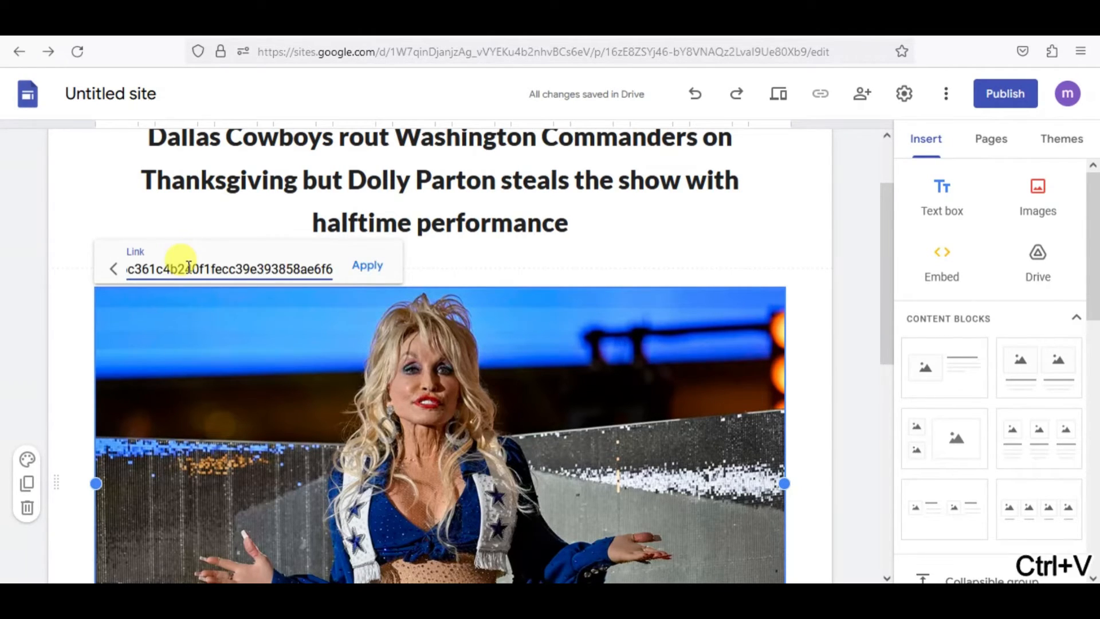
click(367, 267)
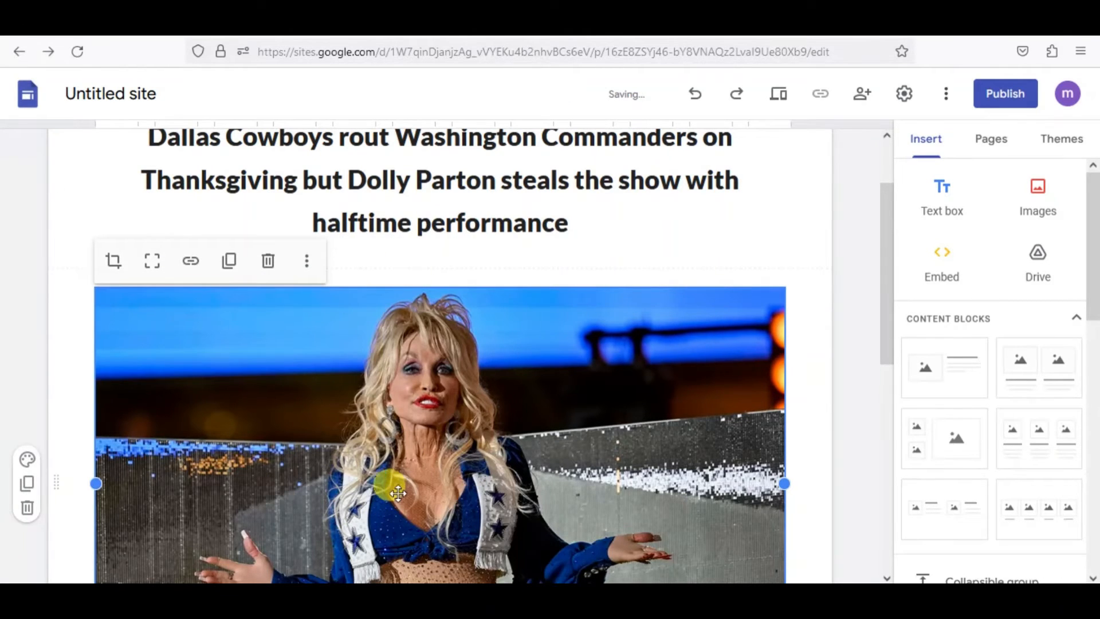
scroll(336, 469, down, 5)
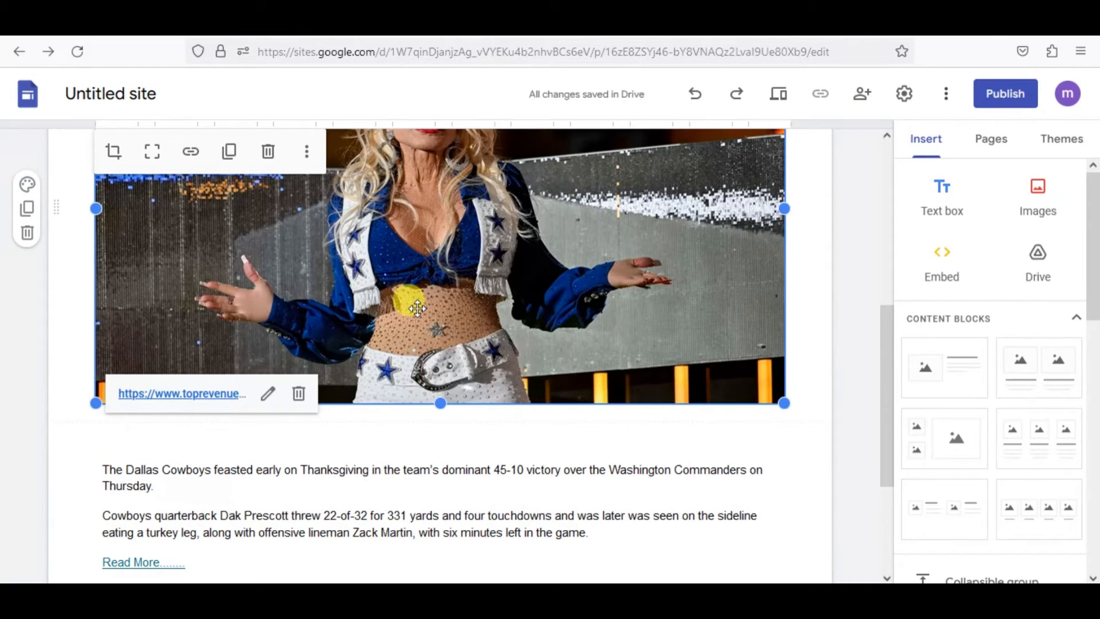
scroll(555, 347, up, 5)
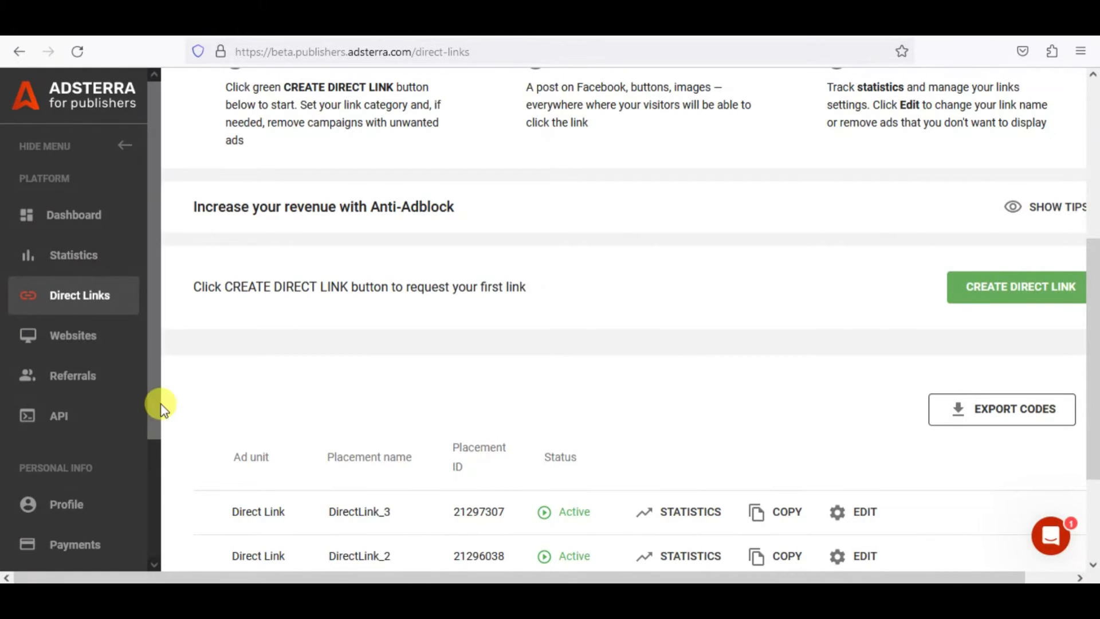
In Adsterra, go to the Websites page and review the form for adding a new website without adding one.
click(75, 347)
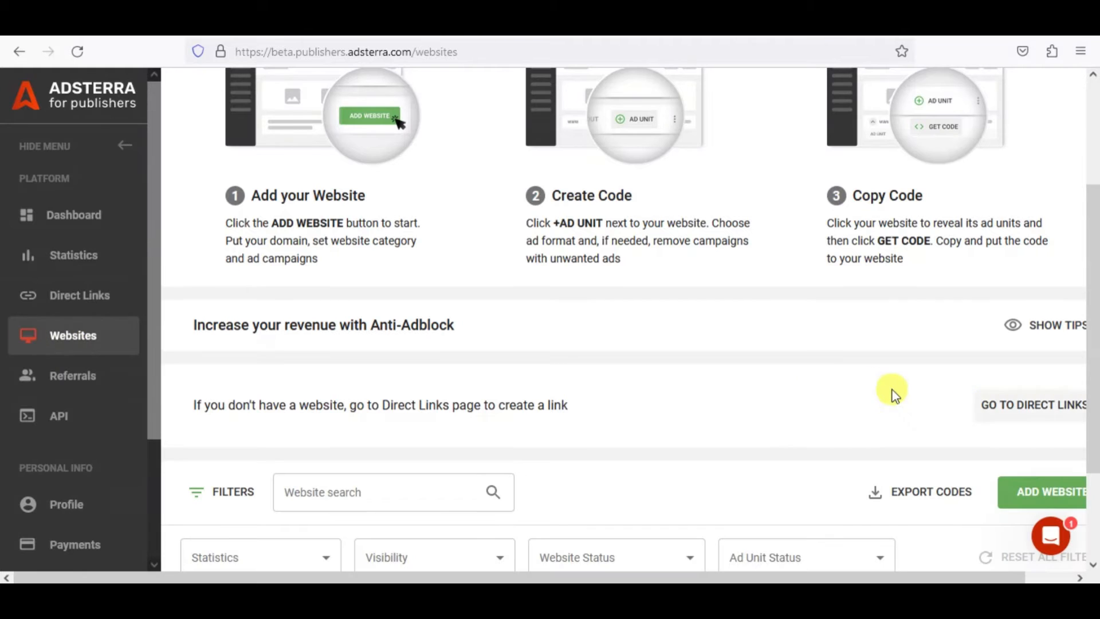
scroll(819, 383, down, 2)
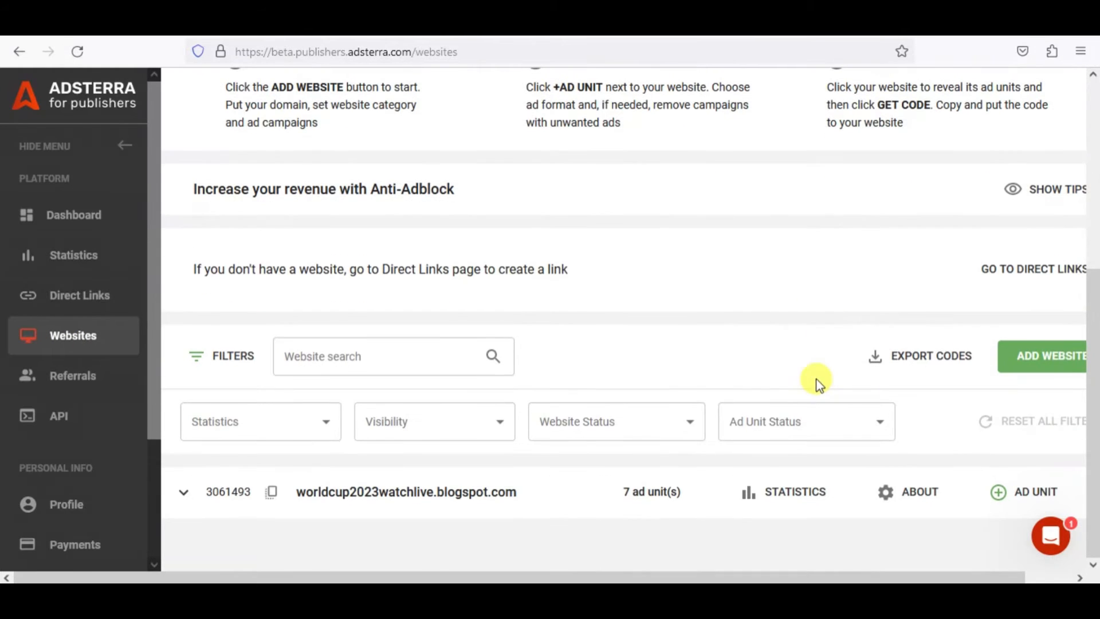
click(1047, 369)
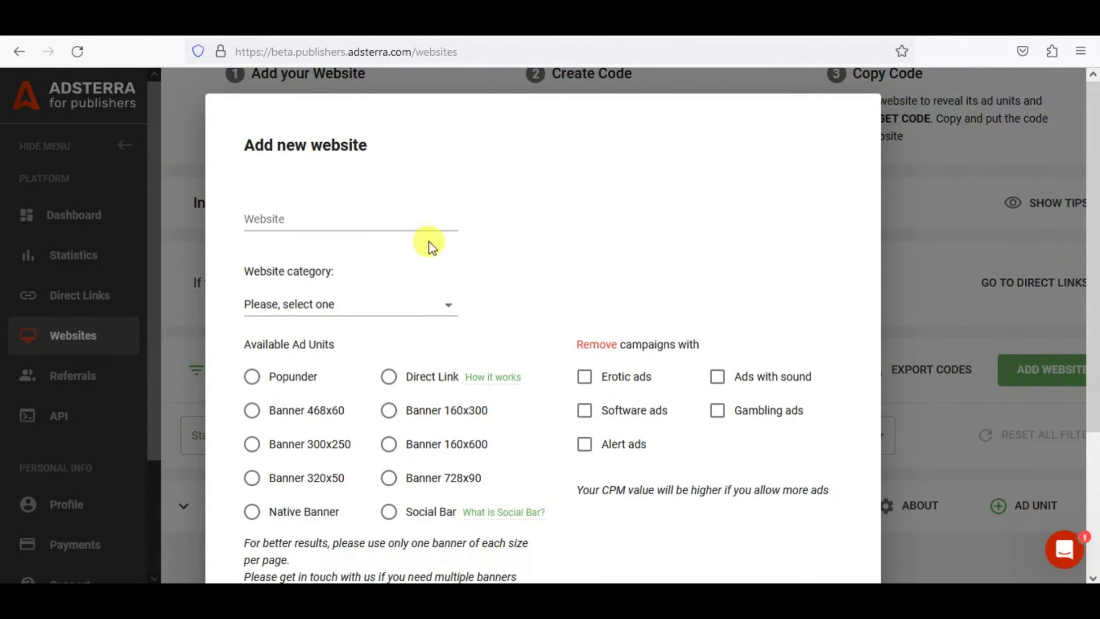
click(357, 219)
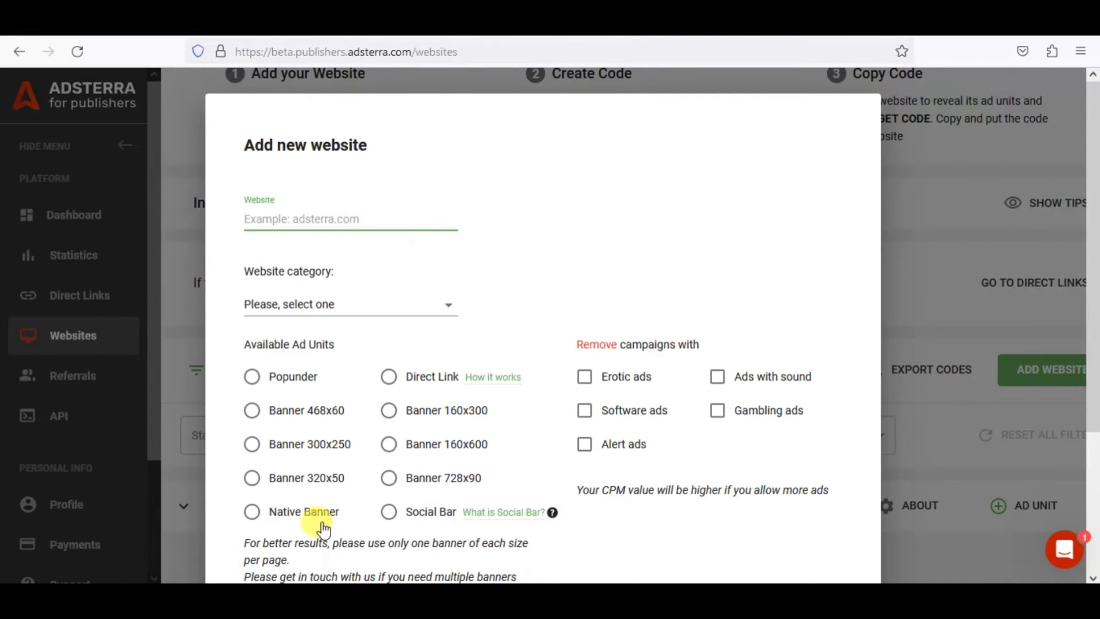
scroll(827, 466, down, 3)
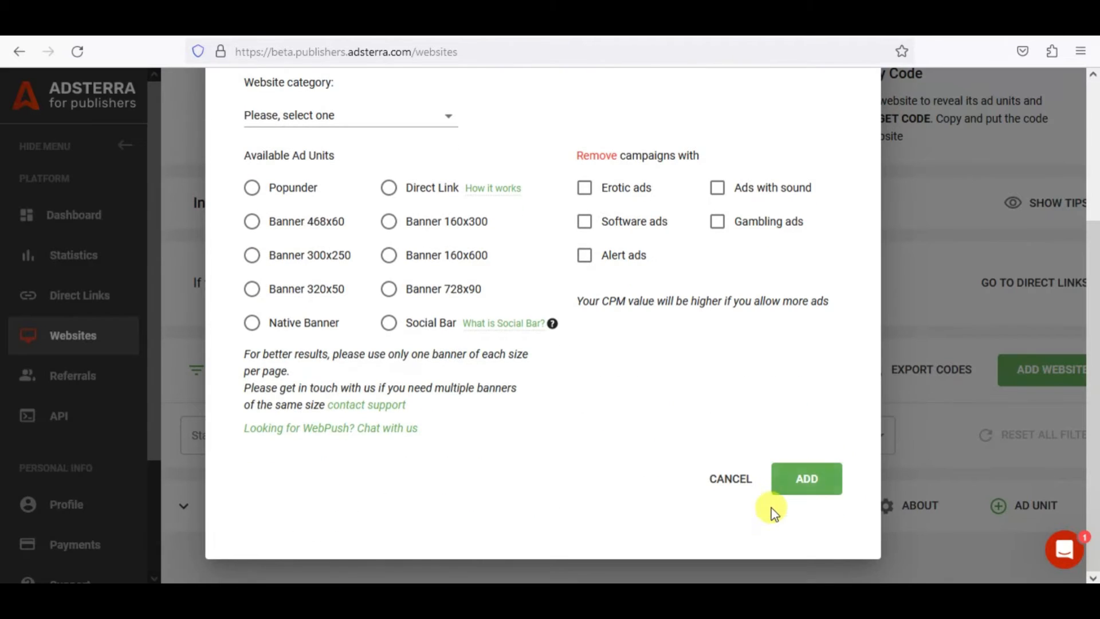
click(732, 484)
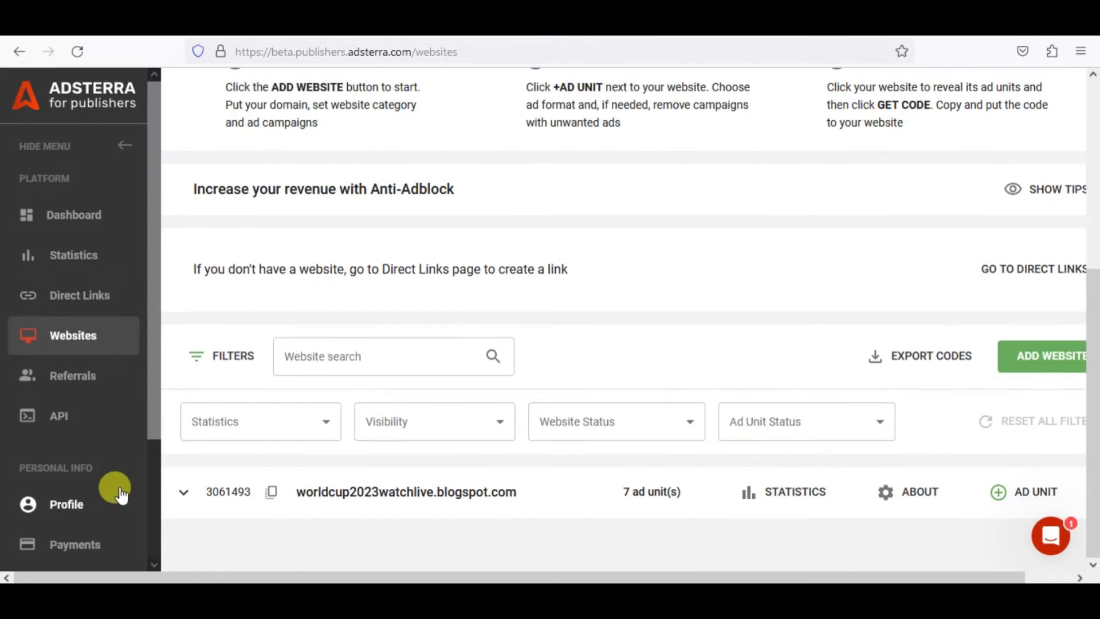
Expand the ad units of worldcup2023watchlive.blogspot.com and copy the code of the 728x90 banner.
click(175, 496)
scroll(604, 466, down, 4)
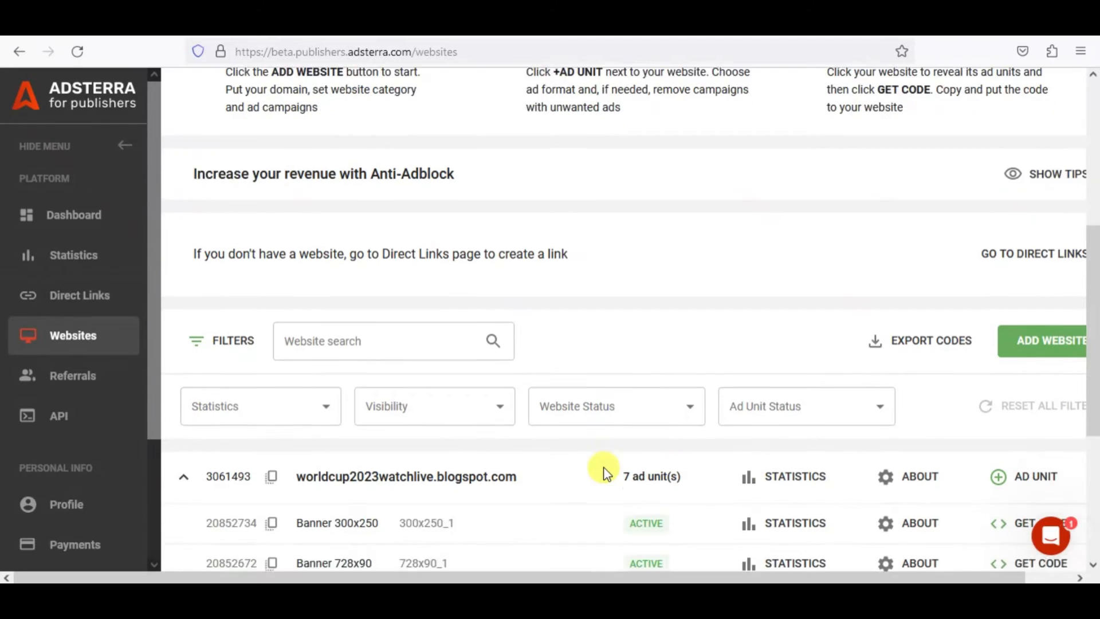
scroll(543, 494, down, 1)
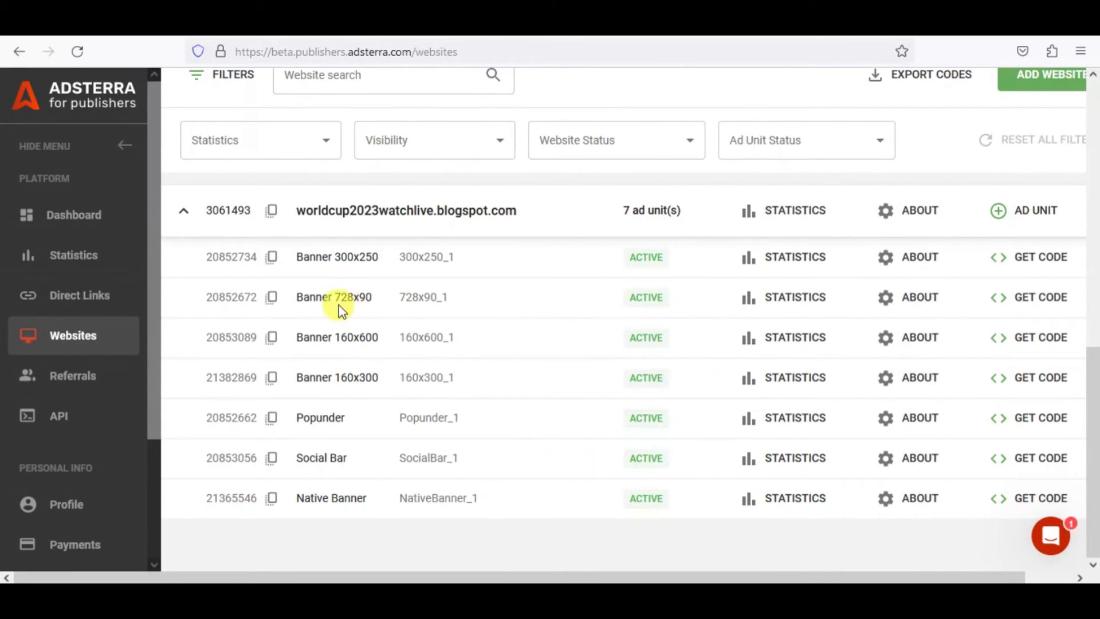
click(1034, 308)
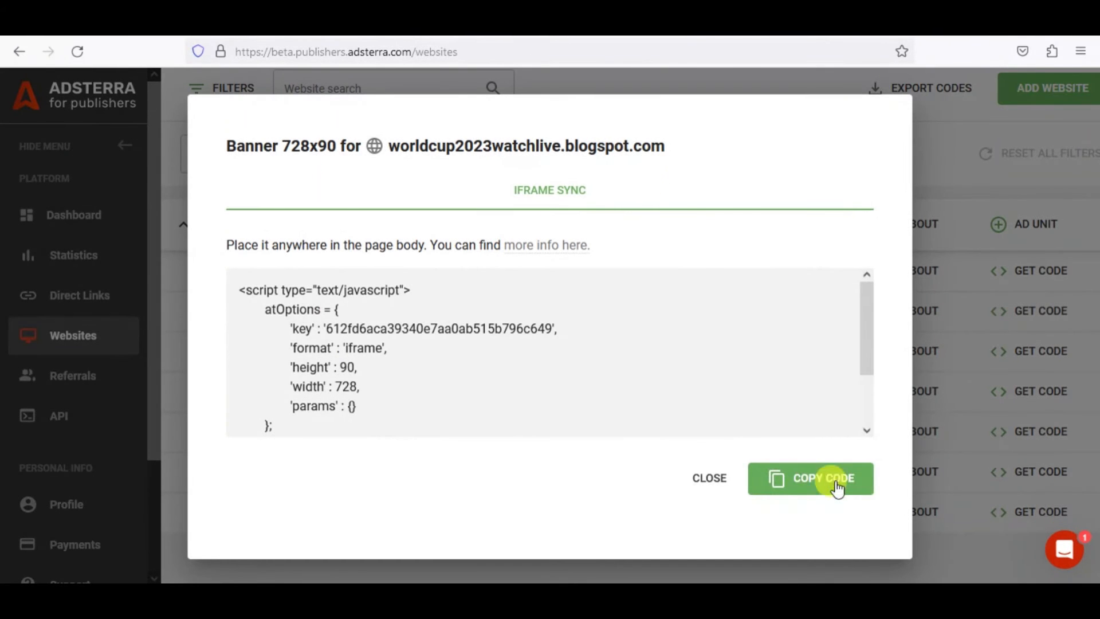
click(809, 480)
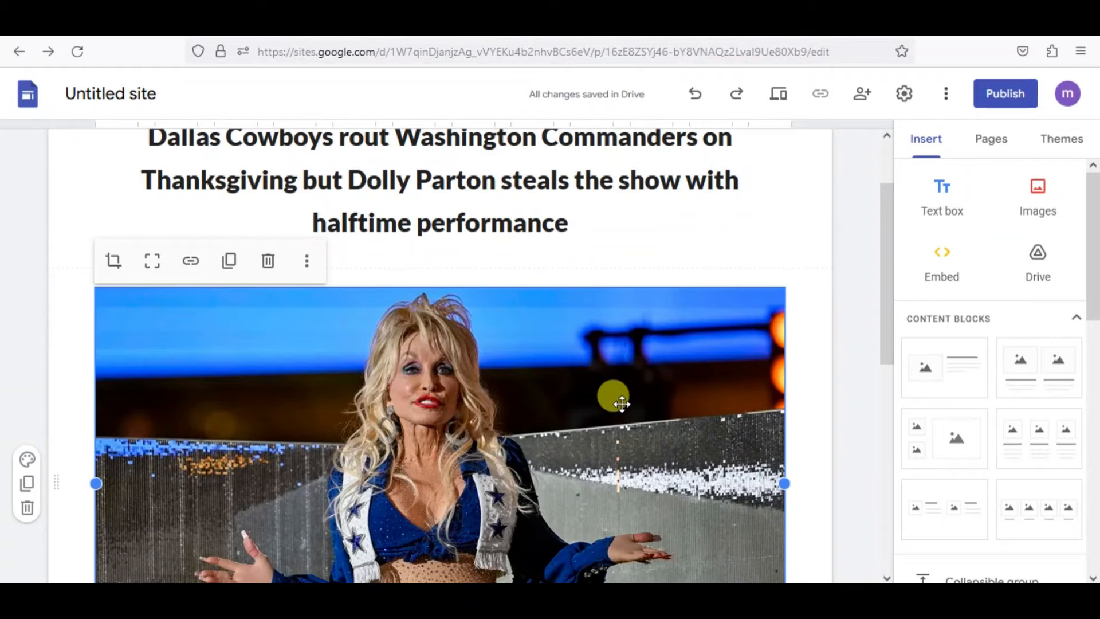
click(862, 381)
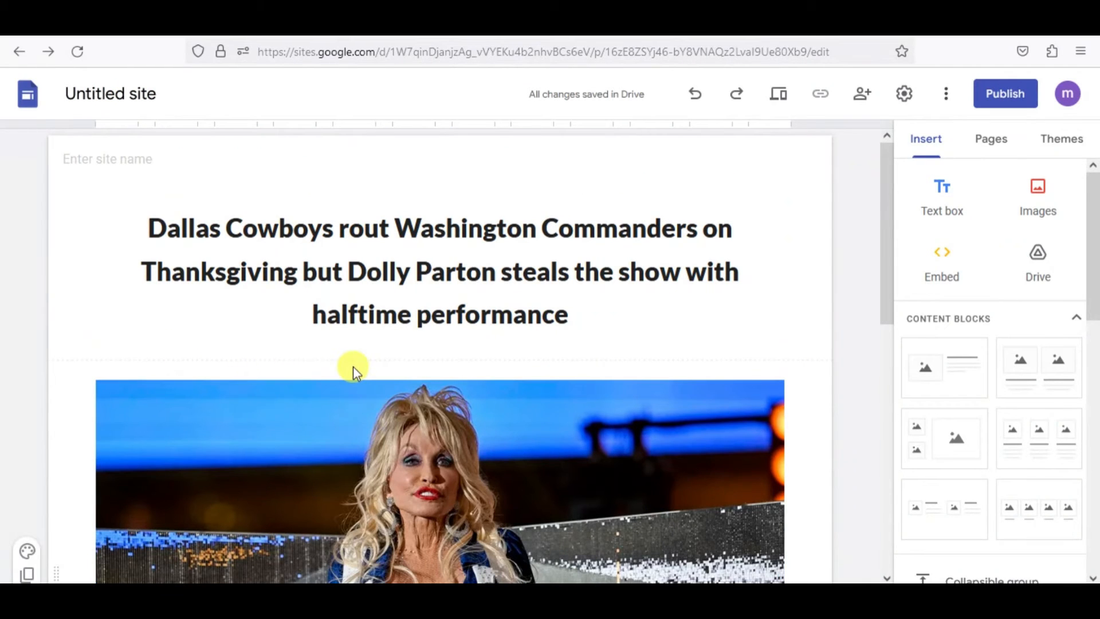
In Google Sites, embed the copied 728x90 banner ad code between the headline and the image below it.
click(555, 282)
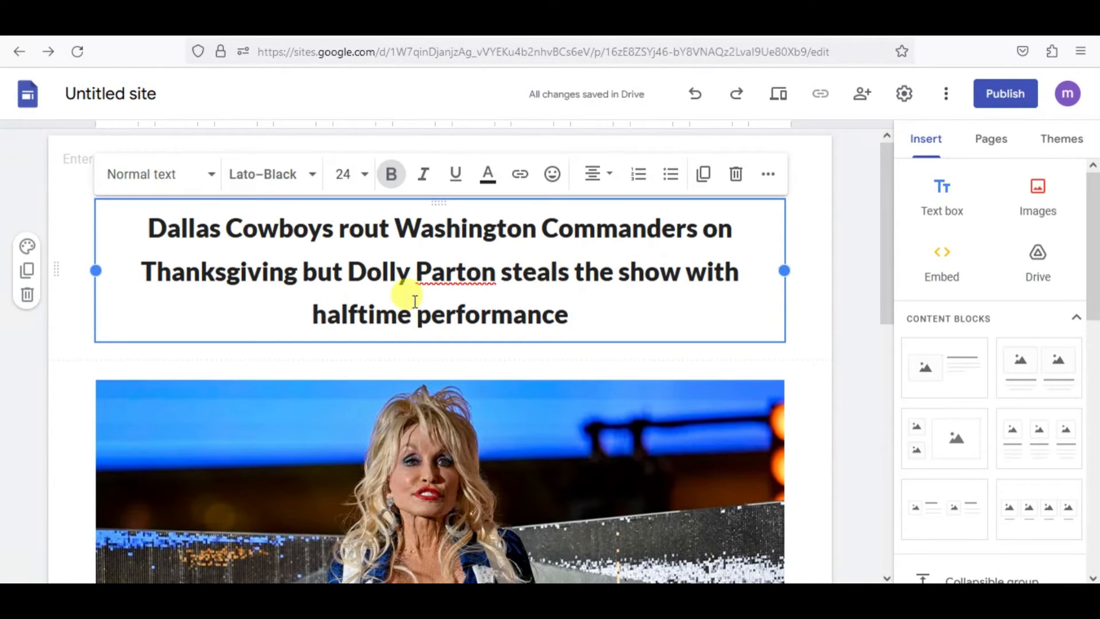
click(960, 287)
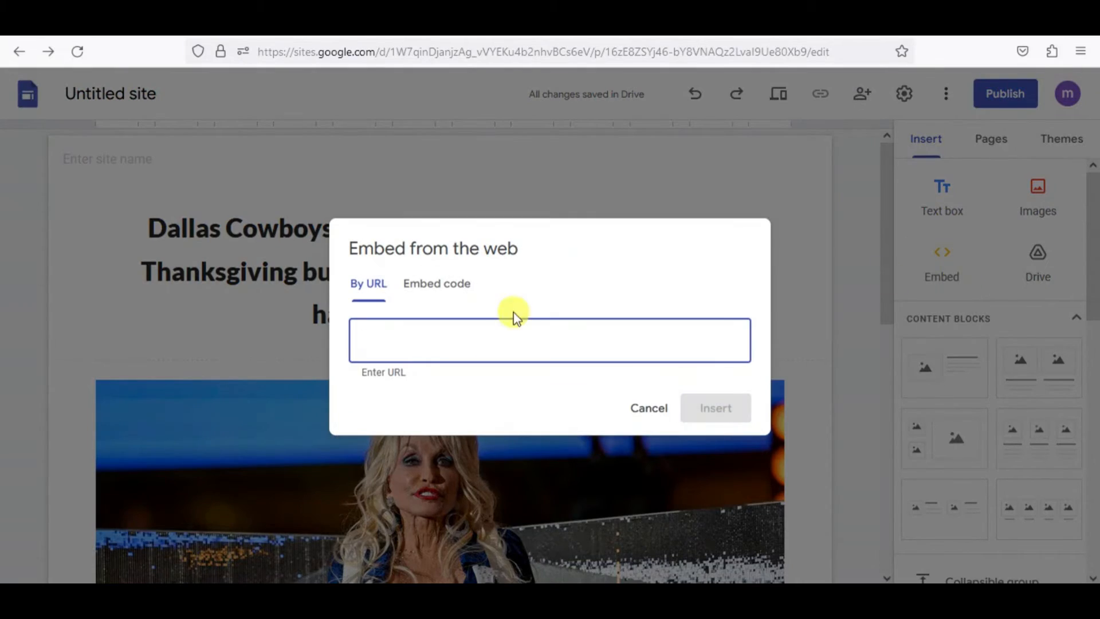
click(433, 286)
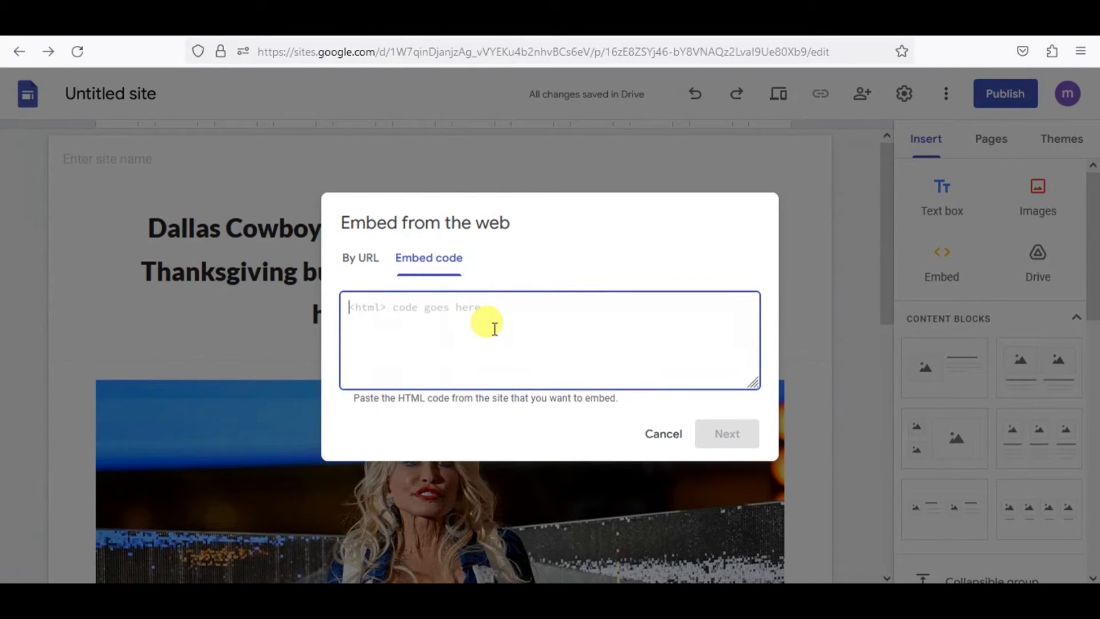
key(ctrl+v)
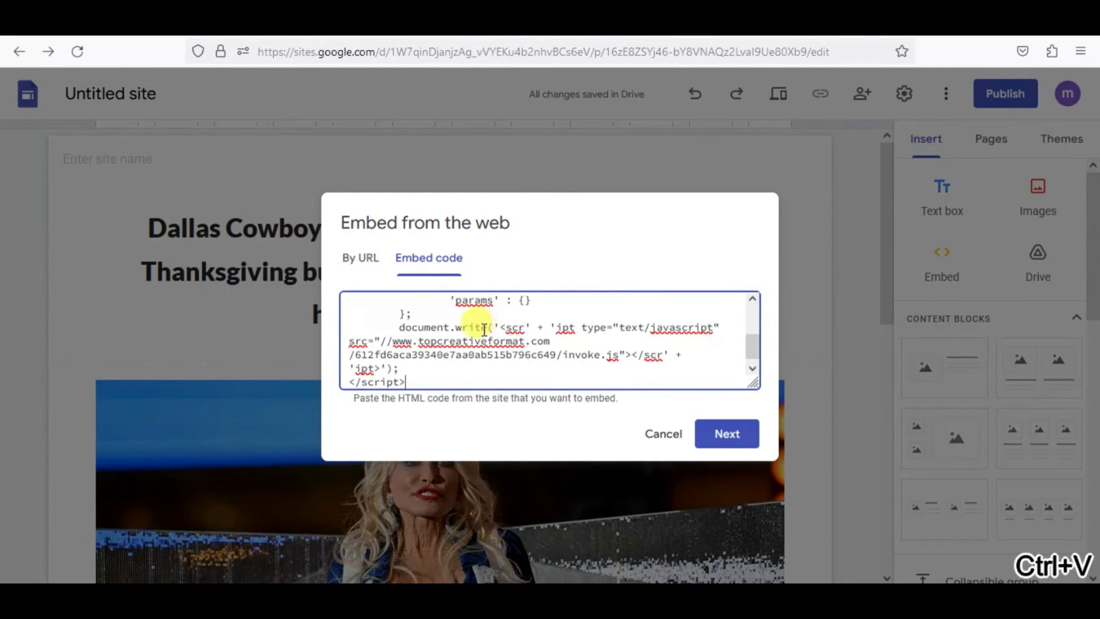
click(748, 436)
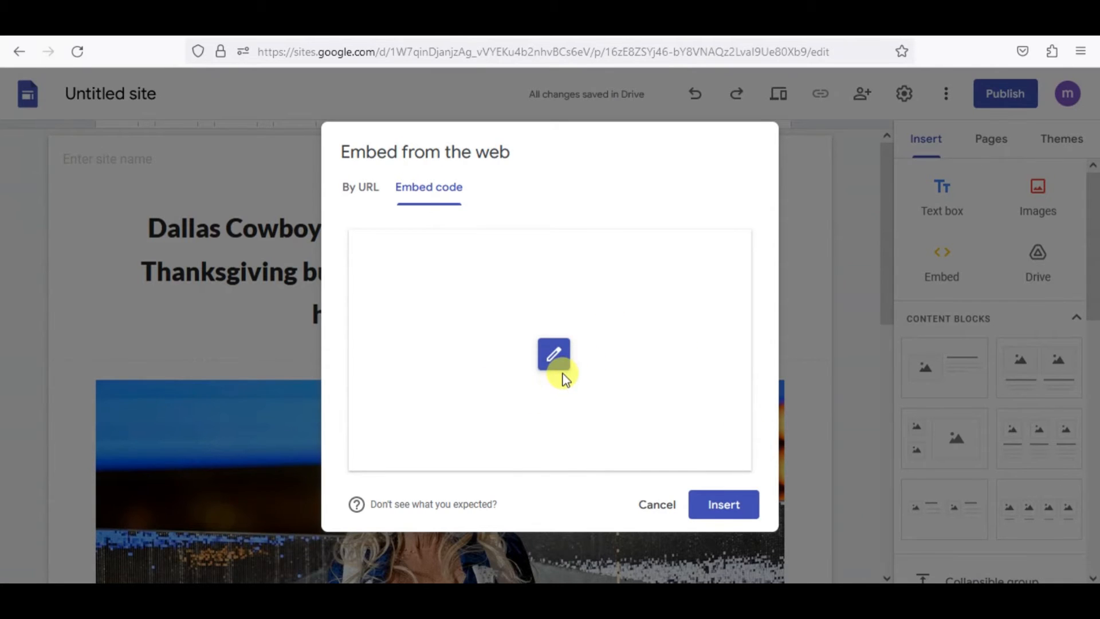
click(736, 512)
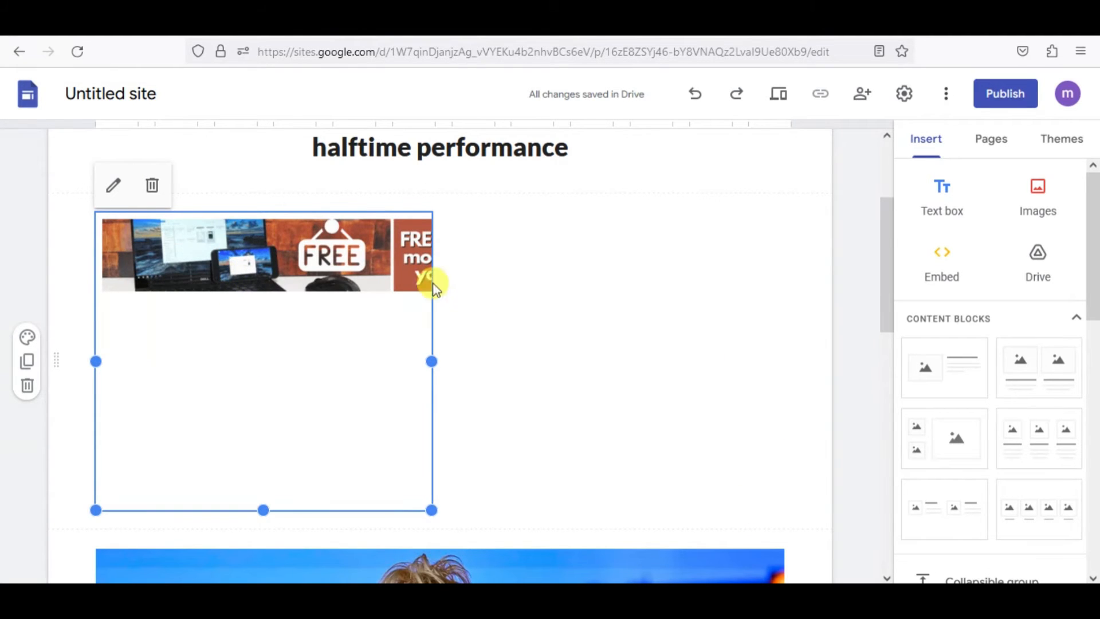
Widen the embedded banner block to nearly the full content width and reduce its height to about the height of the ad.
drag(432, 363, 748, 360)
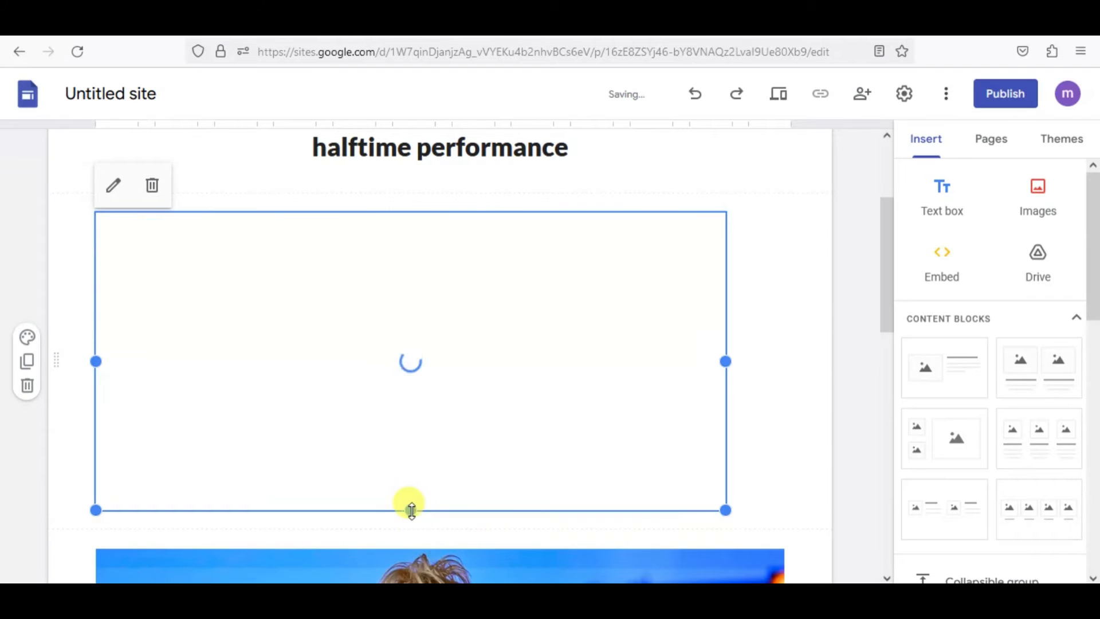
drag(410, 510, 403, 197)
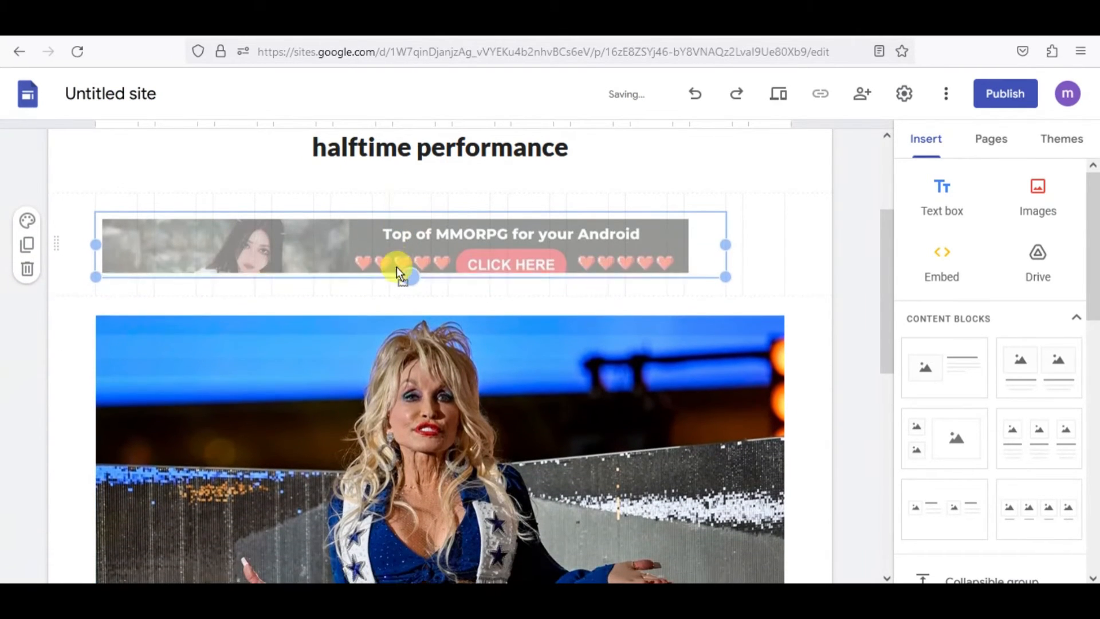
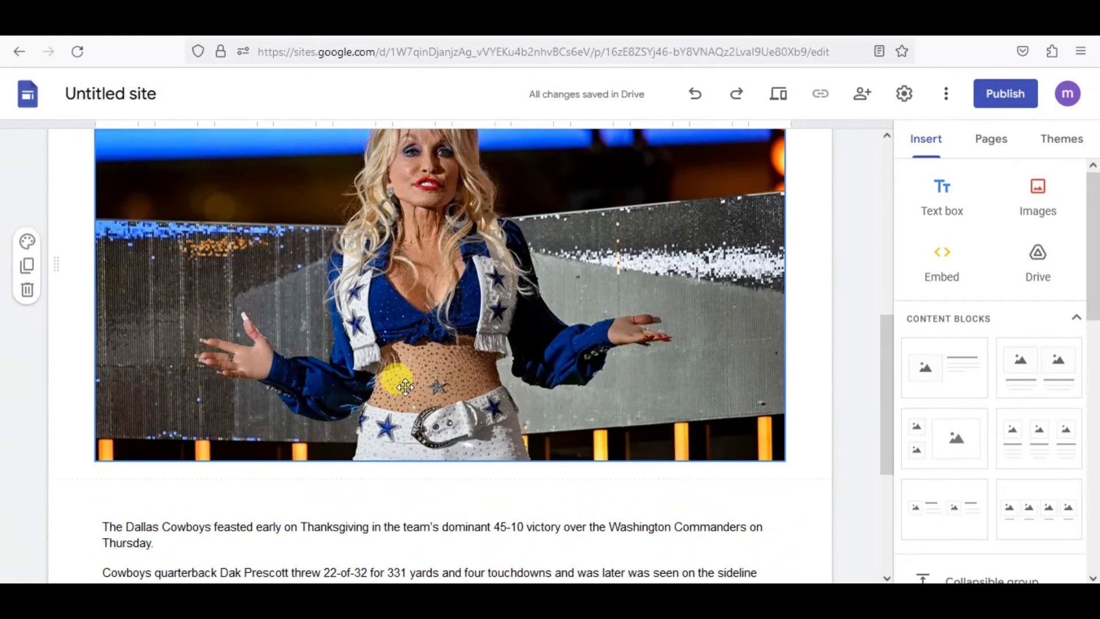
Embed the copied 728x90 banner ad code again, between the main image and the article text.
scroll(589, 466, down, 3)
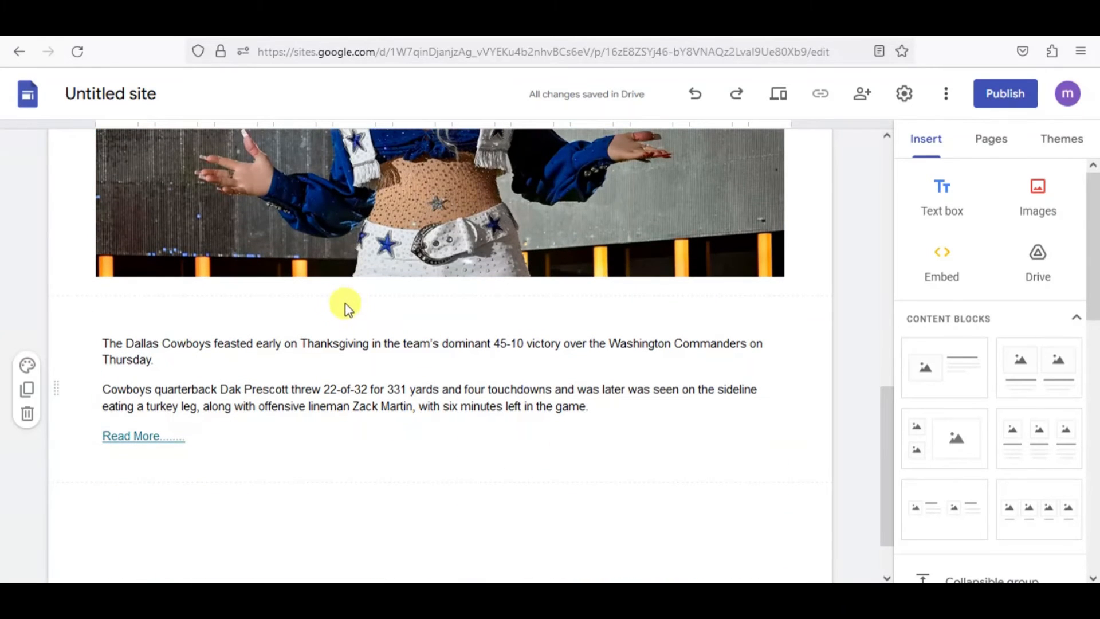
click(545, 246)
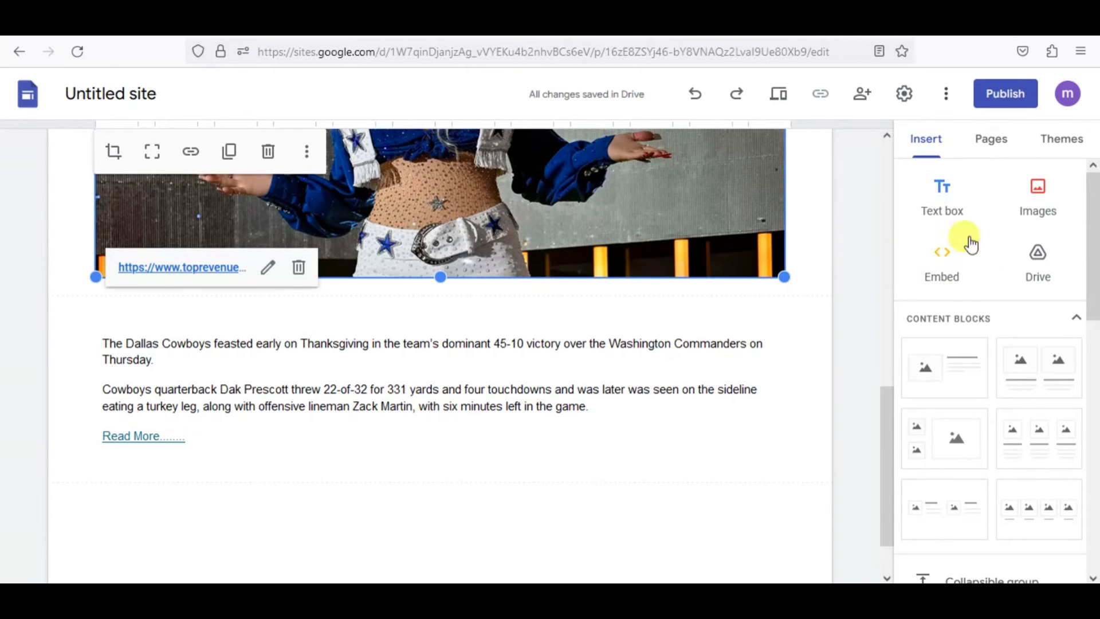
click(946, 275)
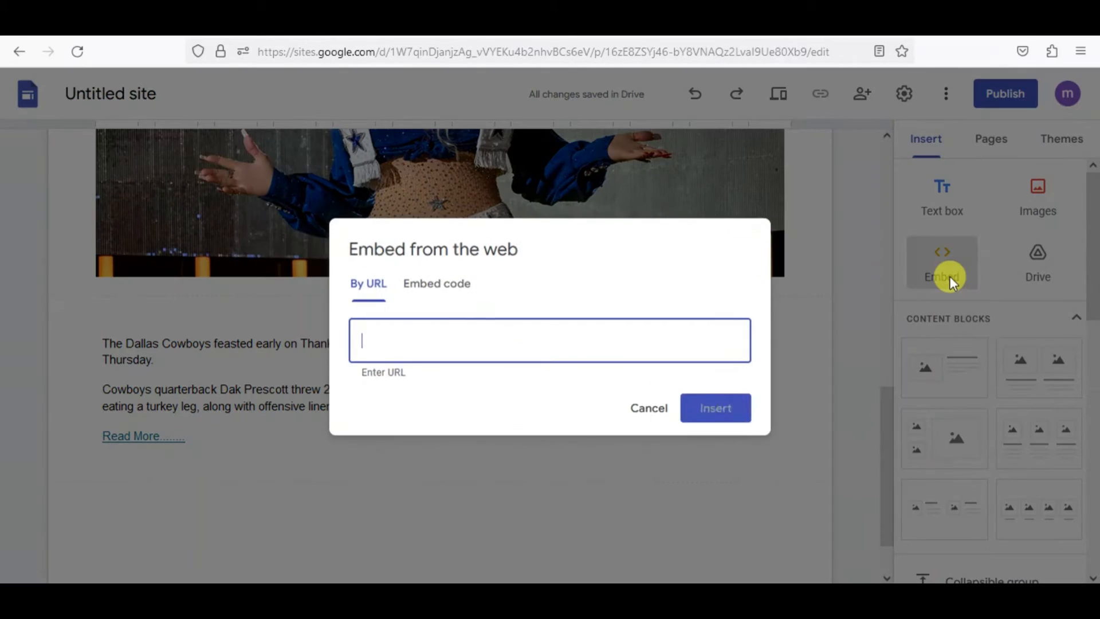
click(440, 283)
key(ctrl+v)
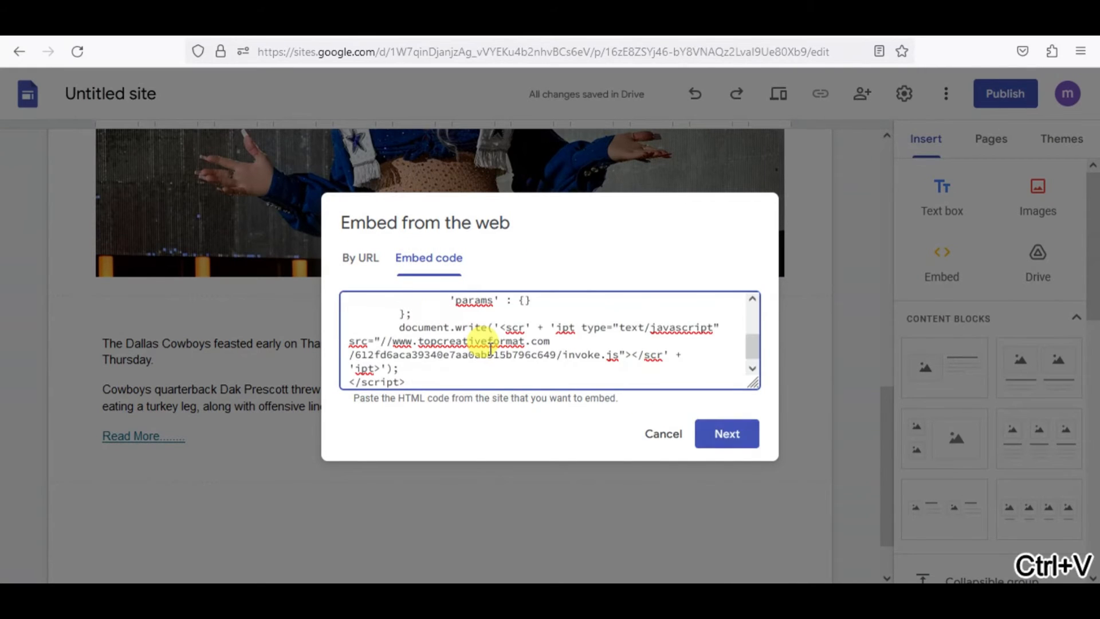
click(739, 436)
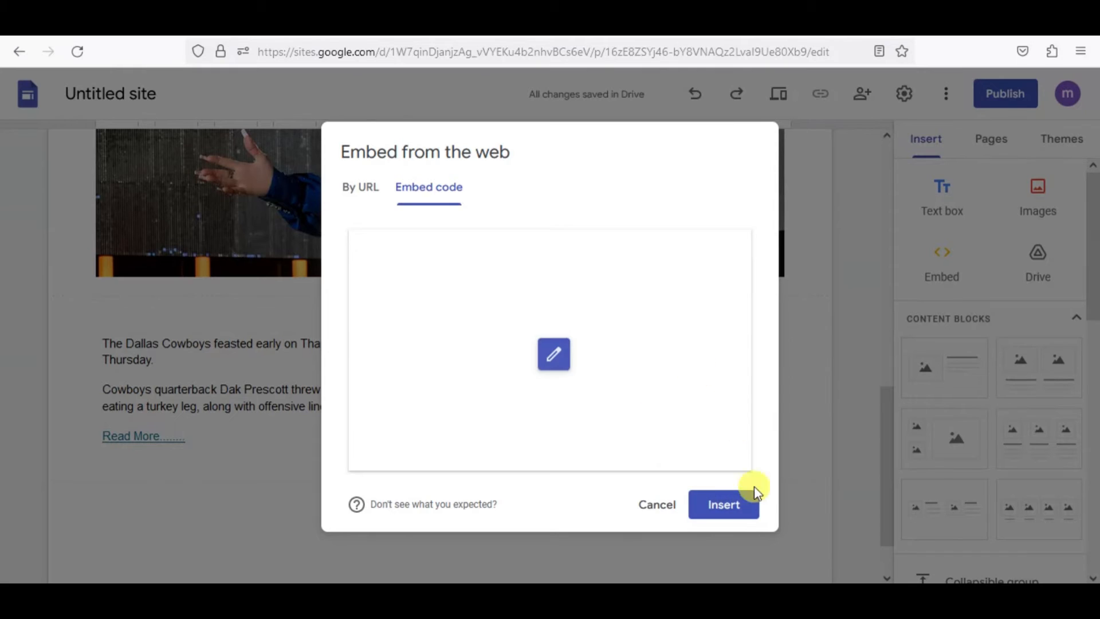
click(741, 517)
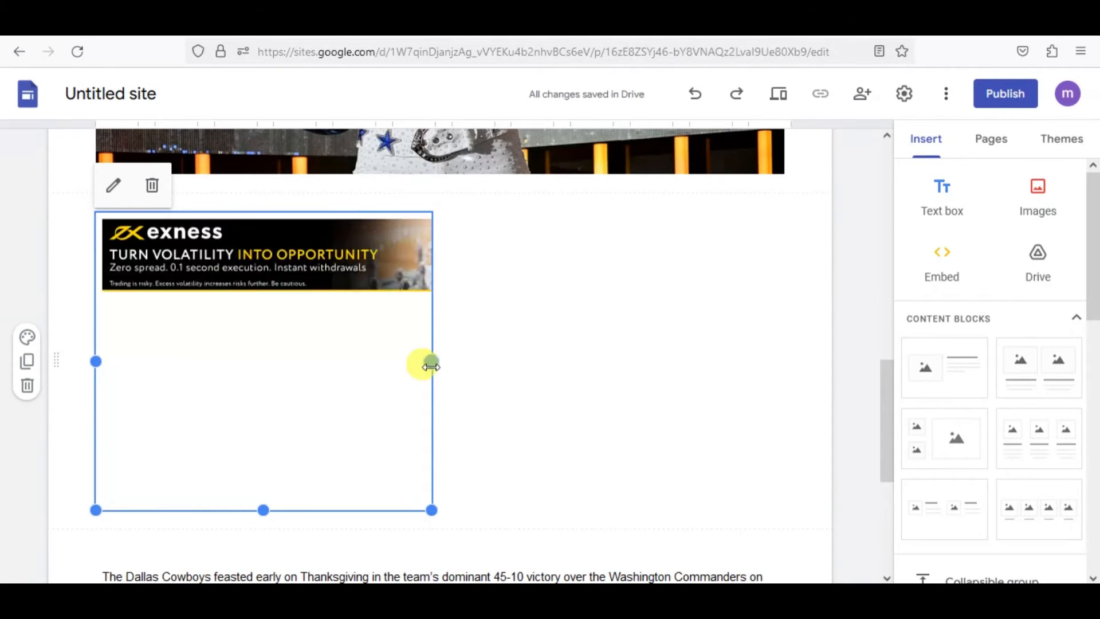
Widen the second banner block to nearly the full content width and reduce its height to about the height of the ad.
drag(431, 366, 751, 375)
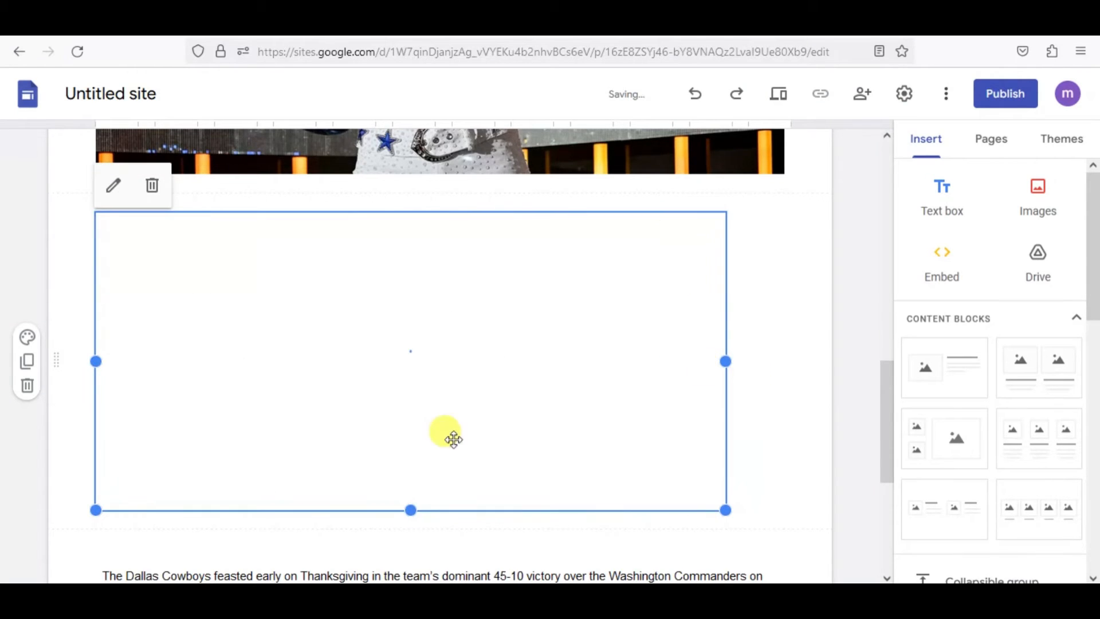
drag(416, 506, 400, 253)
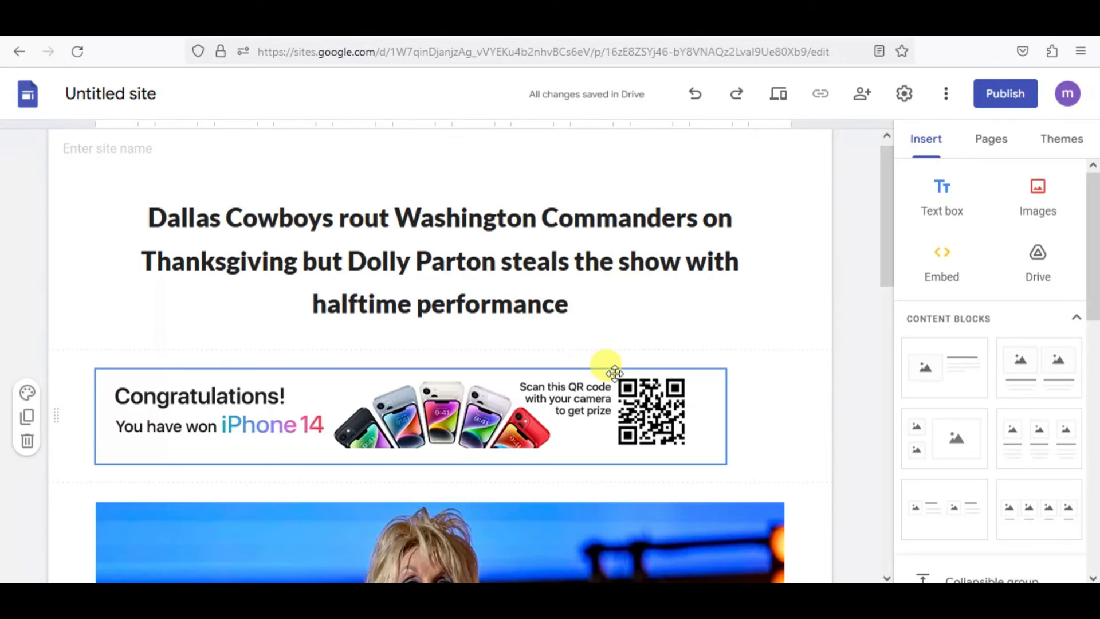
Select the article text block, then in Adsterra copy the Native Banner code of worldcup2023watchlive.blogspot.com.
scroll(614, 373, down, 10)
scroll(523, 410, down, 3)
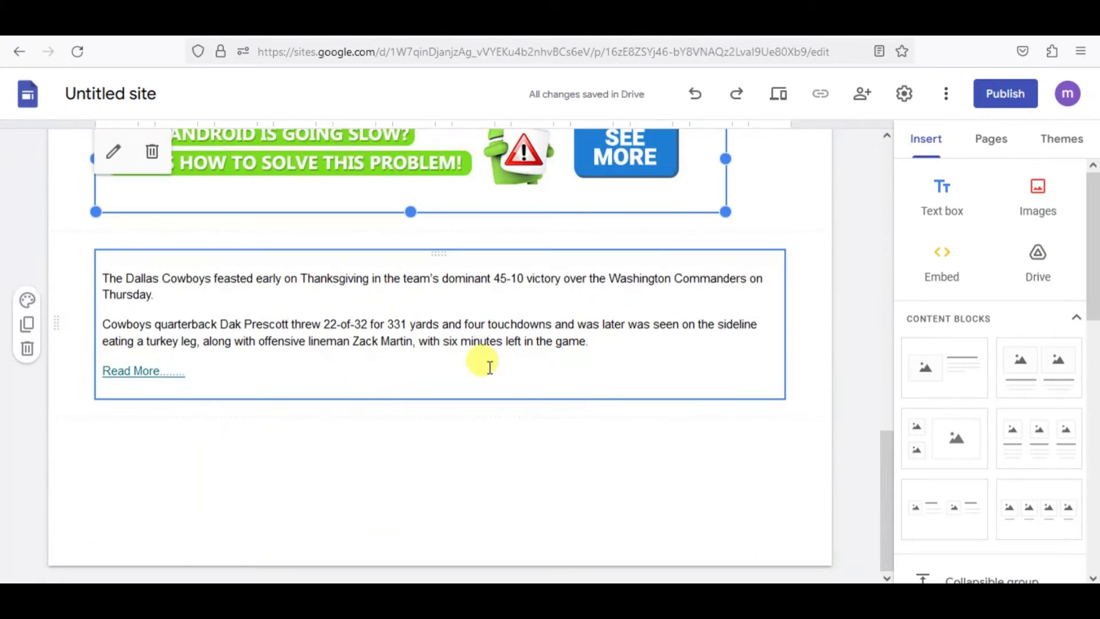
click(527, 363)
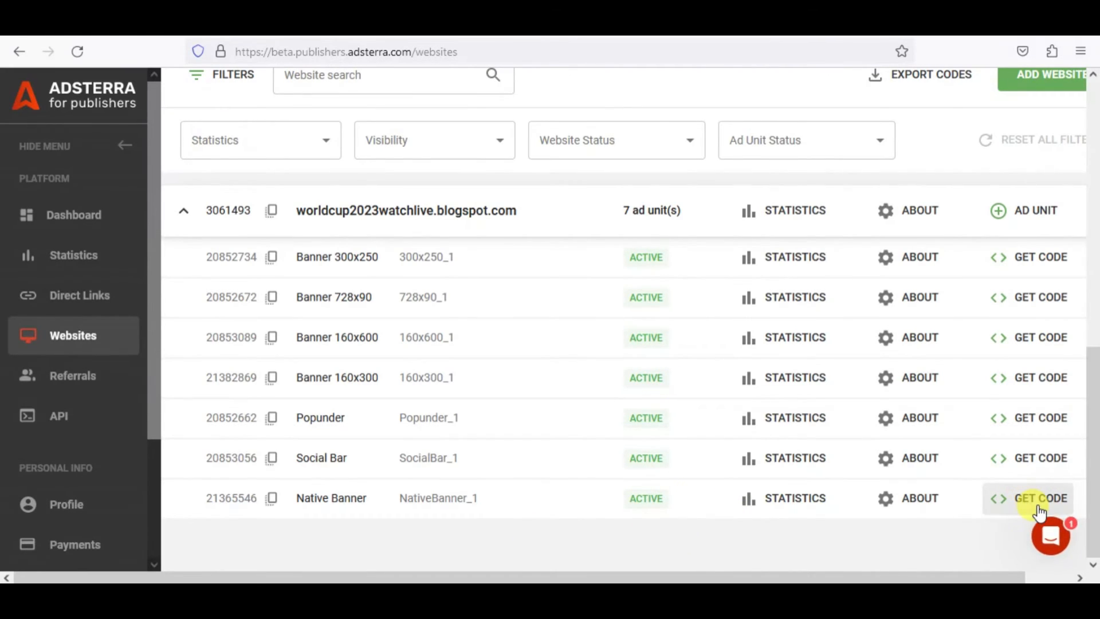
click(1035, 503)
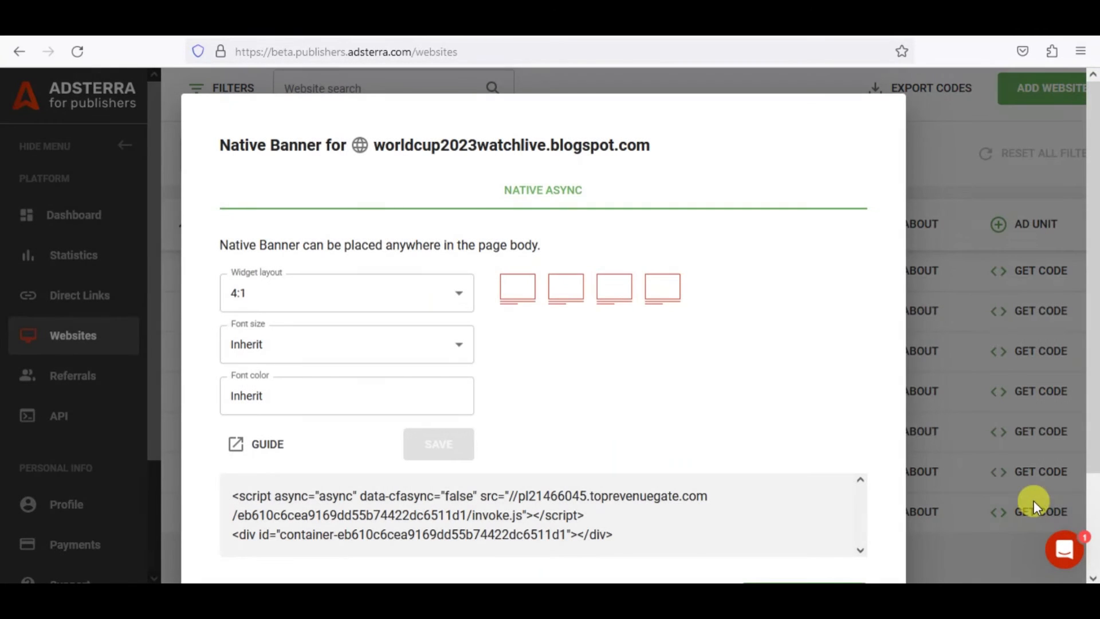
scroll(687, 476, down, 2)
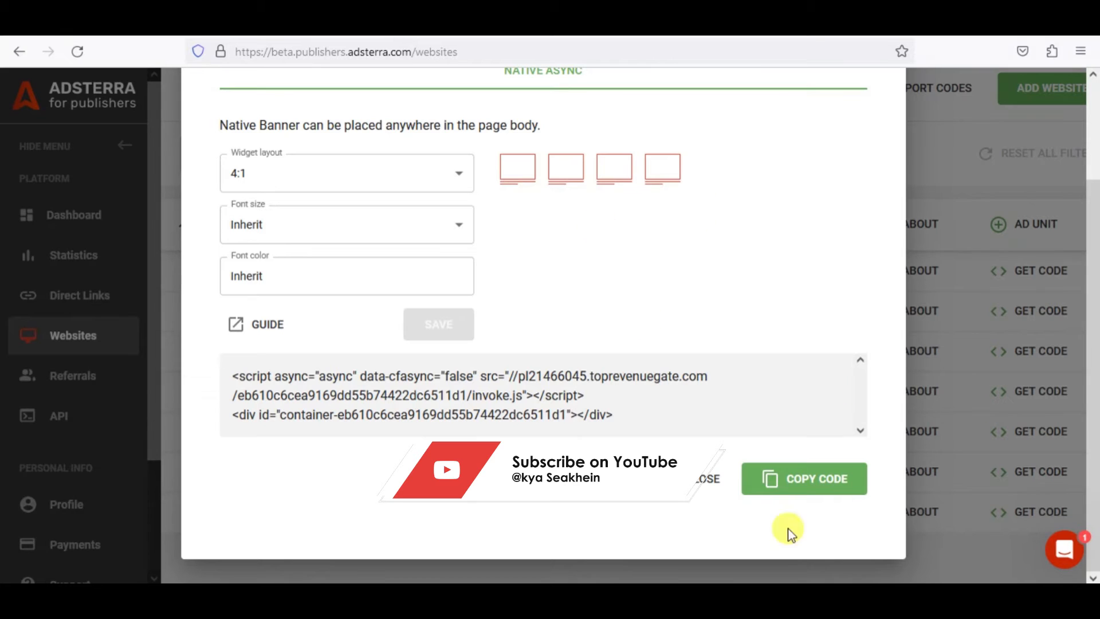
click(833, 494)
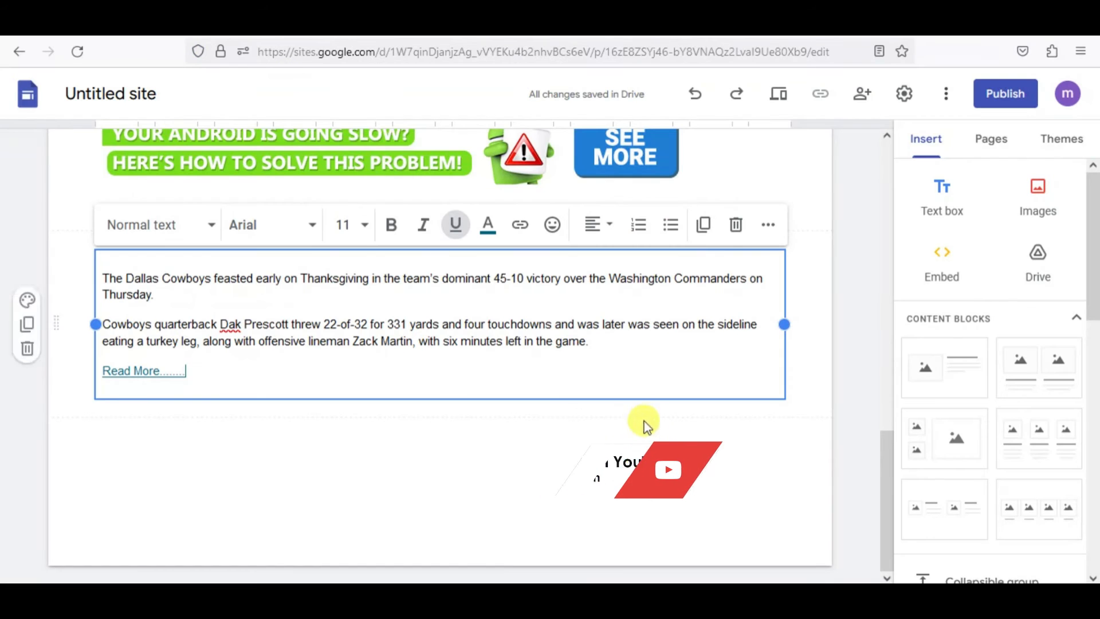
In Google Sites, embed the copied Native Banner code below the article text.
click(954, 277)
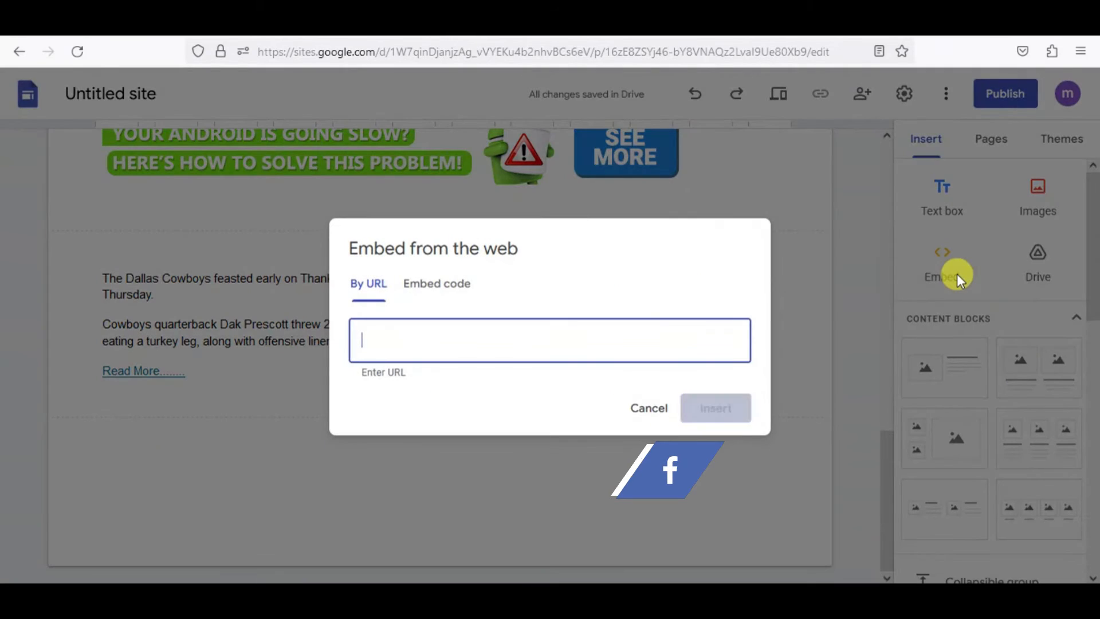
click(450, 286)
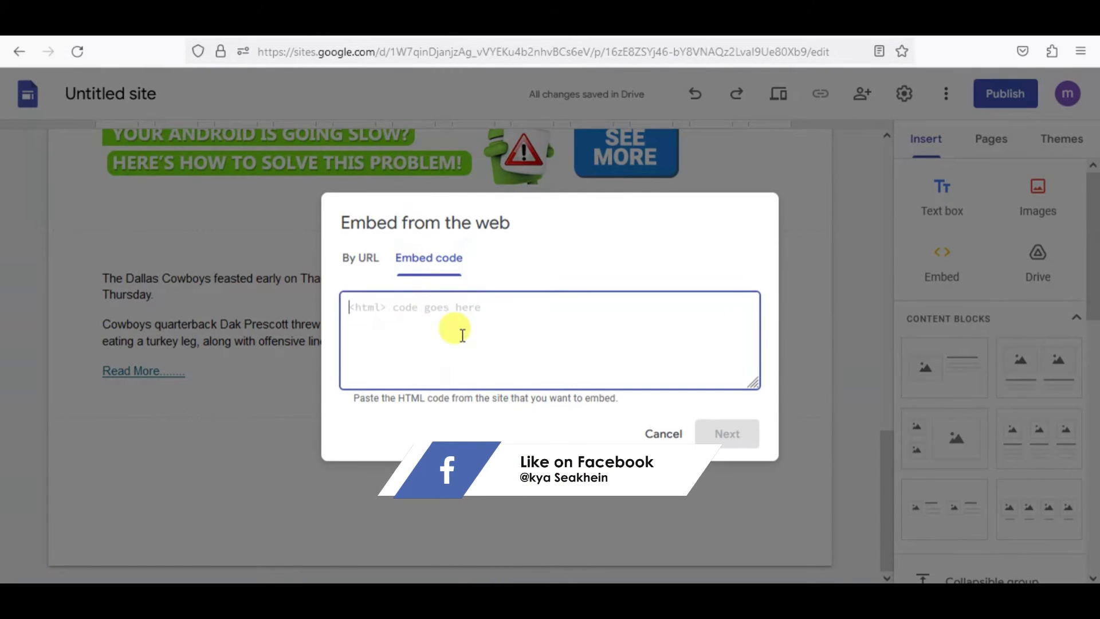
key(ctrl+v)
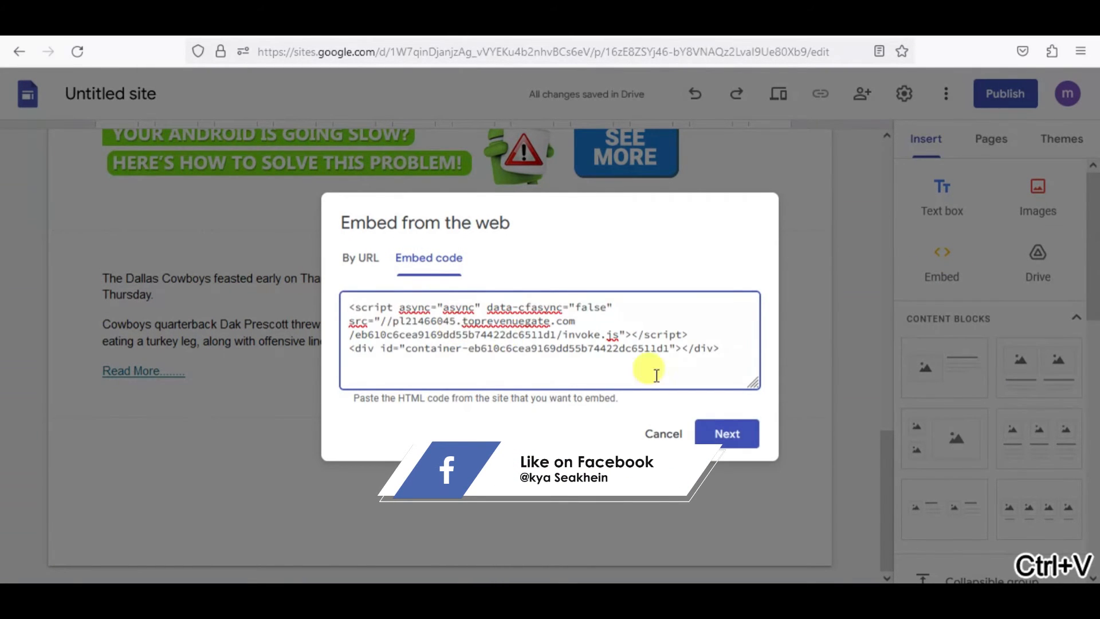
click(727, 432)
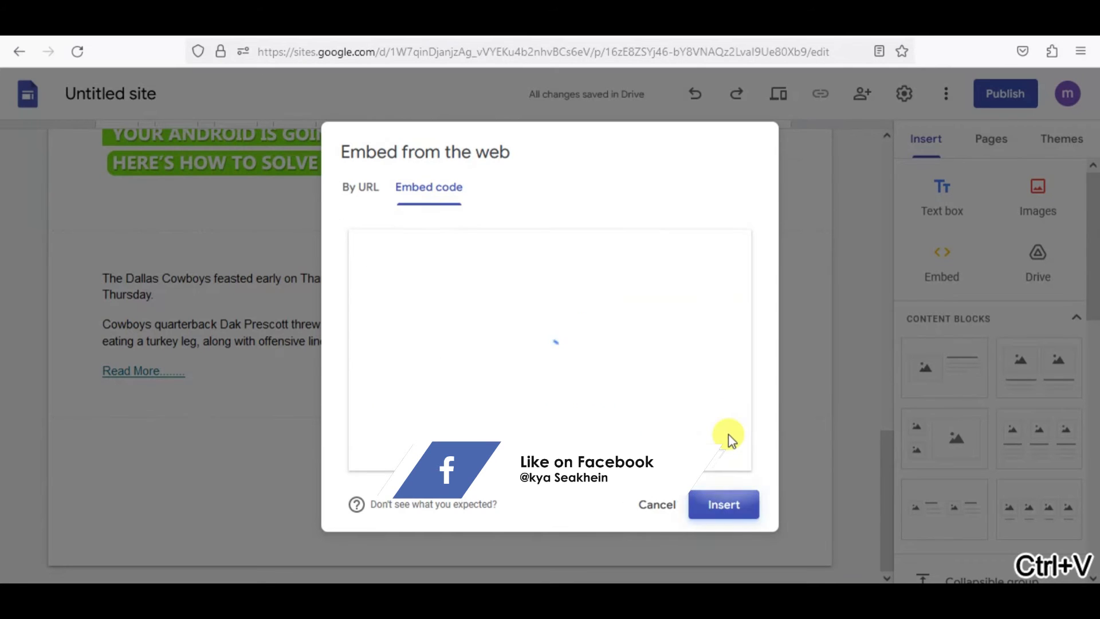
click(727, 507)
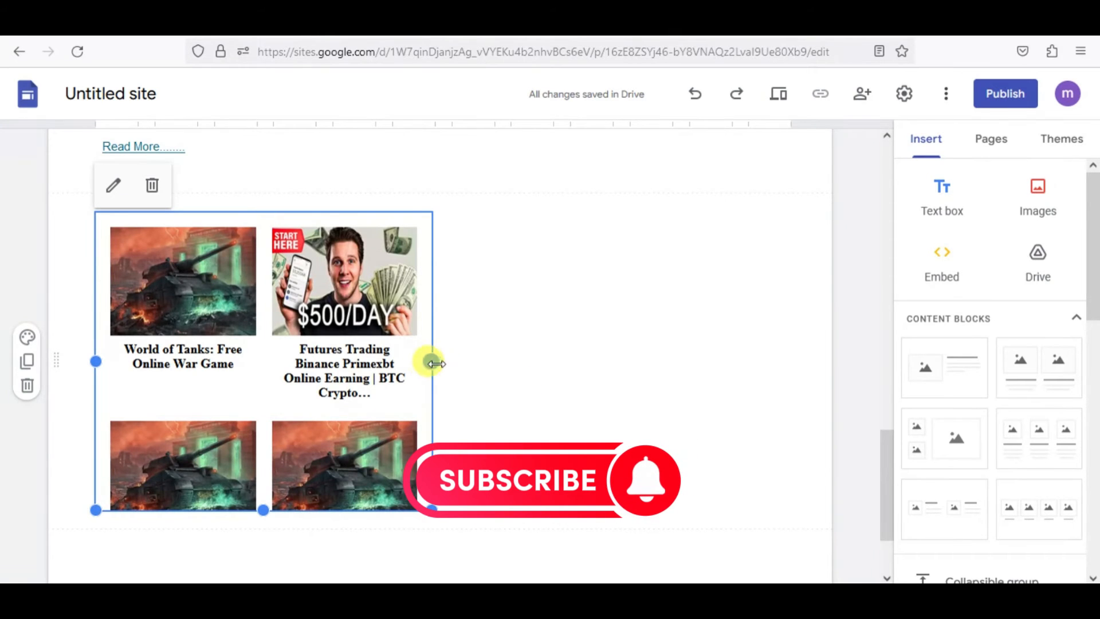
Widen the native banner block to the full content width and reduce its height to fit one row of four ads.
drag(434, 363, 785, 376)
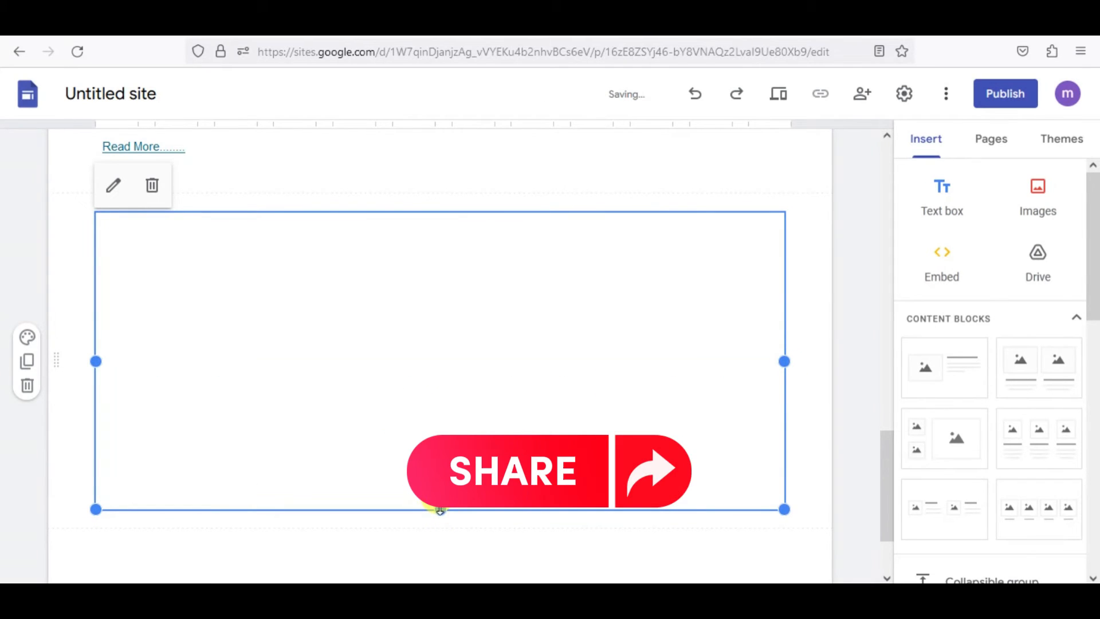
drag(440, 509, 441, 388)
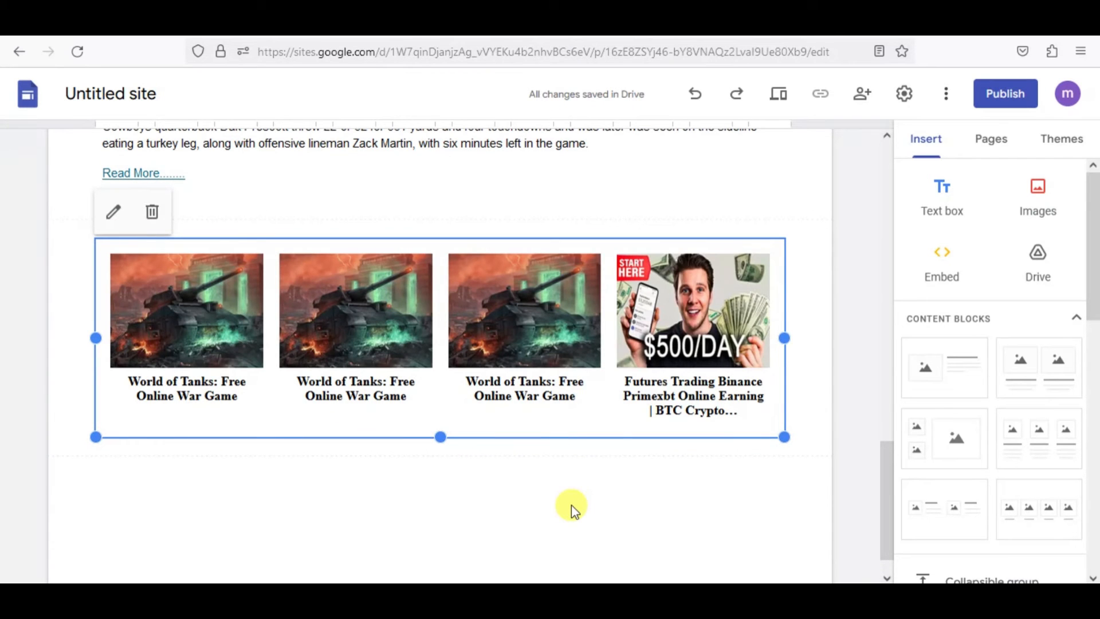
click(572, 504)
Review the page layout from the native ads at the end up to the headline, checking each embedded banner.
scroll(506, 334, up, 3)
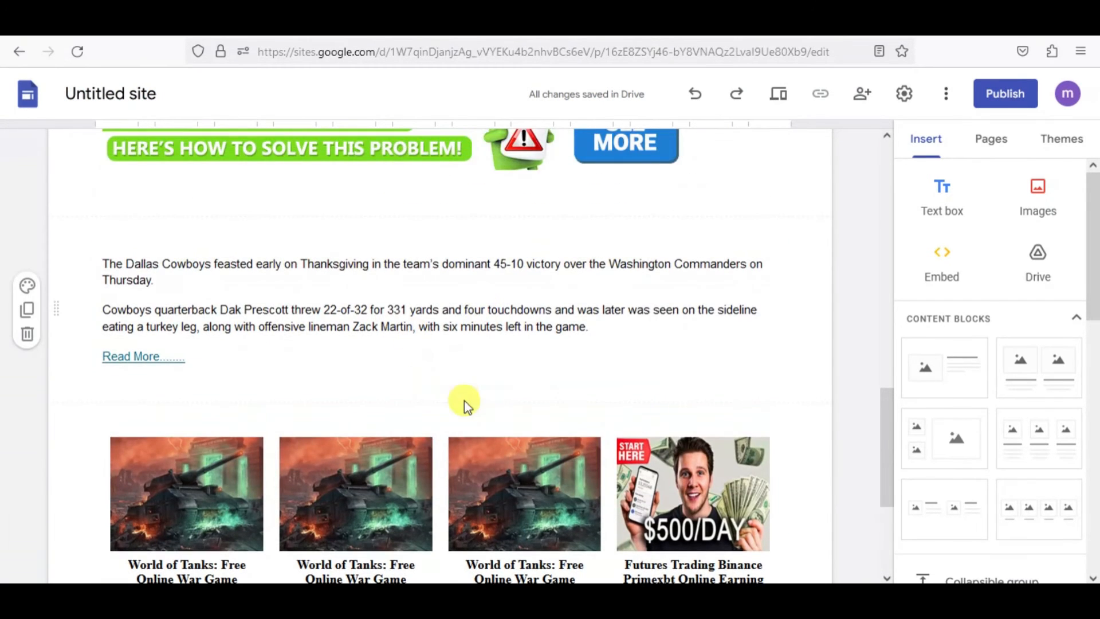
scroll(464, 403, down, 2)
scroll(491, 437, up, 6)
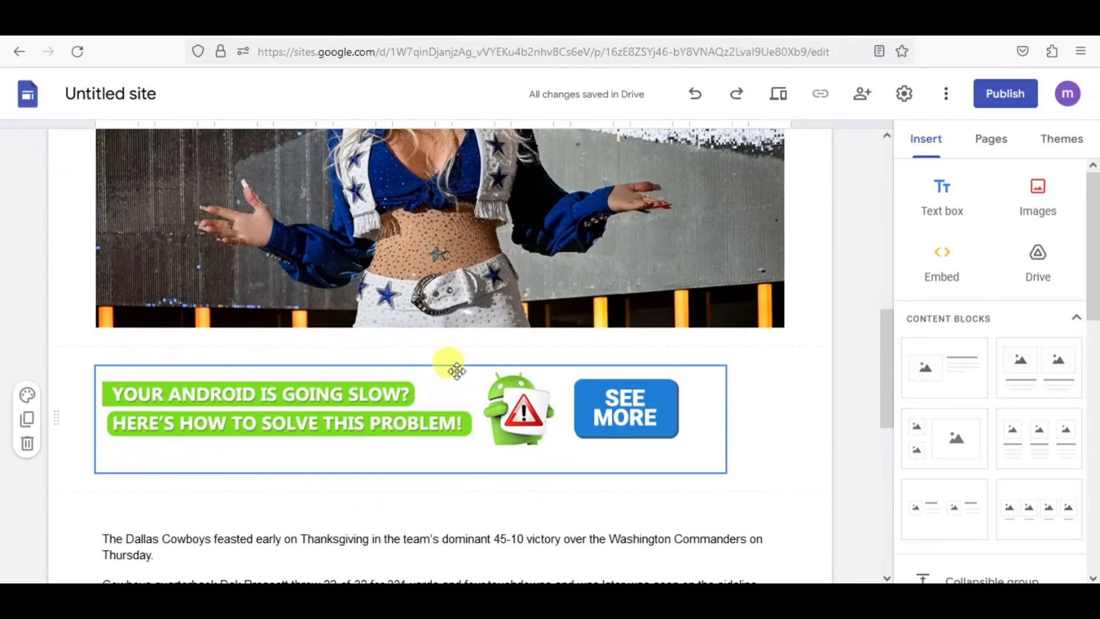
scroll(491, 356, up, 6)
scroll(564, 354, up, 1)
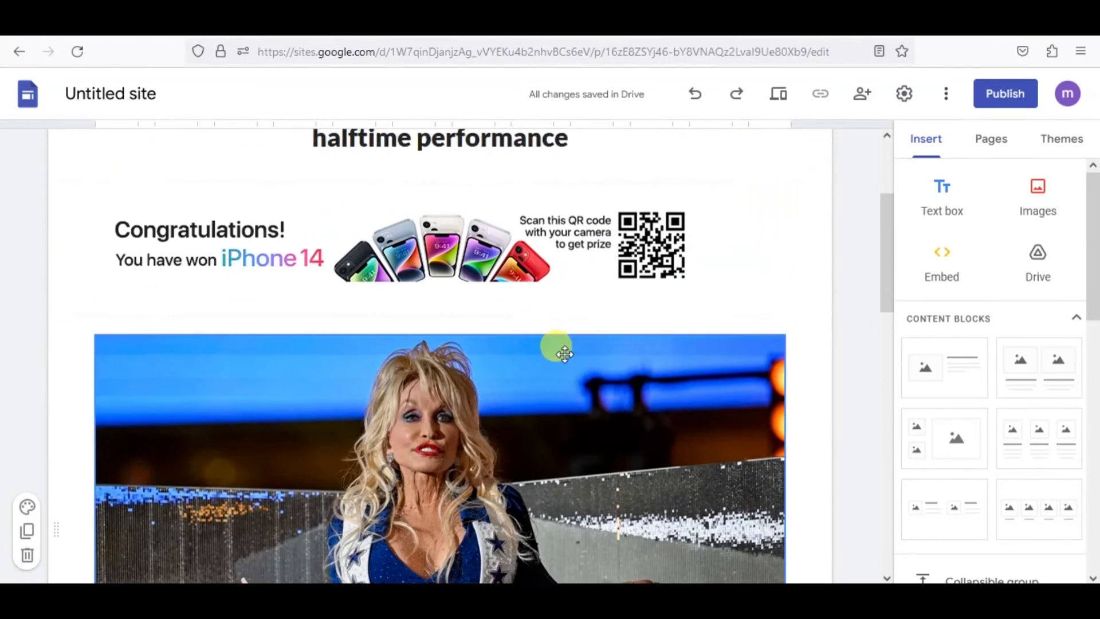
scroll(500, 367, up, 3)
scroll(474, 363, down, 10)
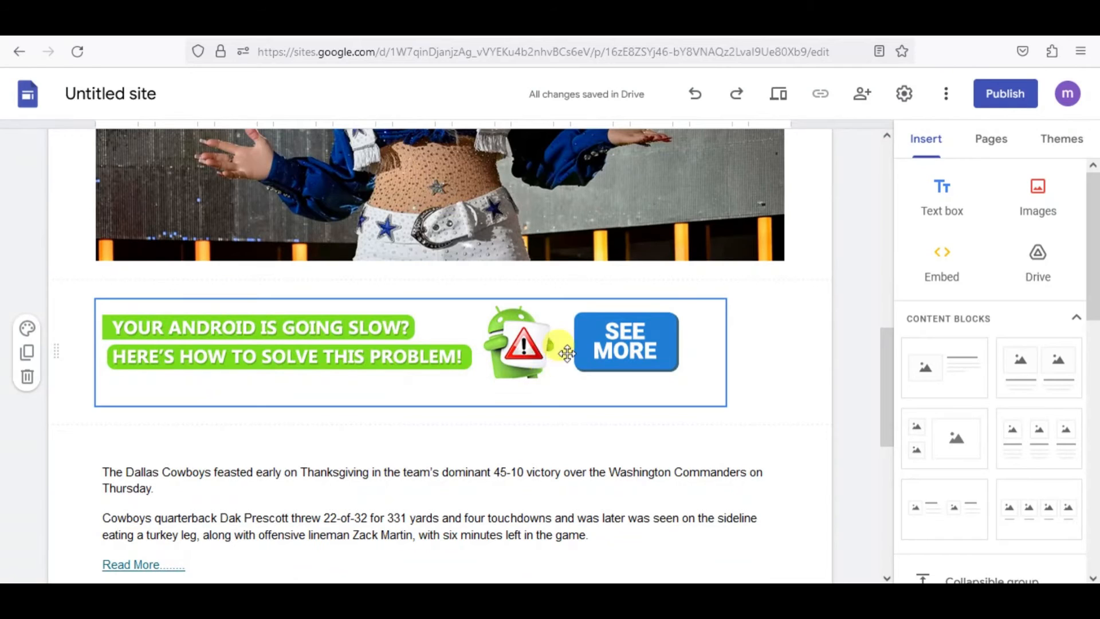
scroll(716, 393, up, 5)
scroll(703, 390, up, 5)
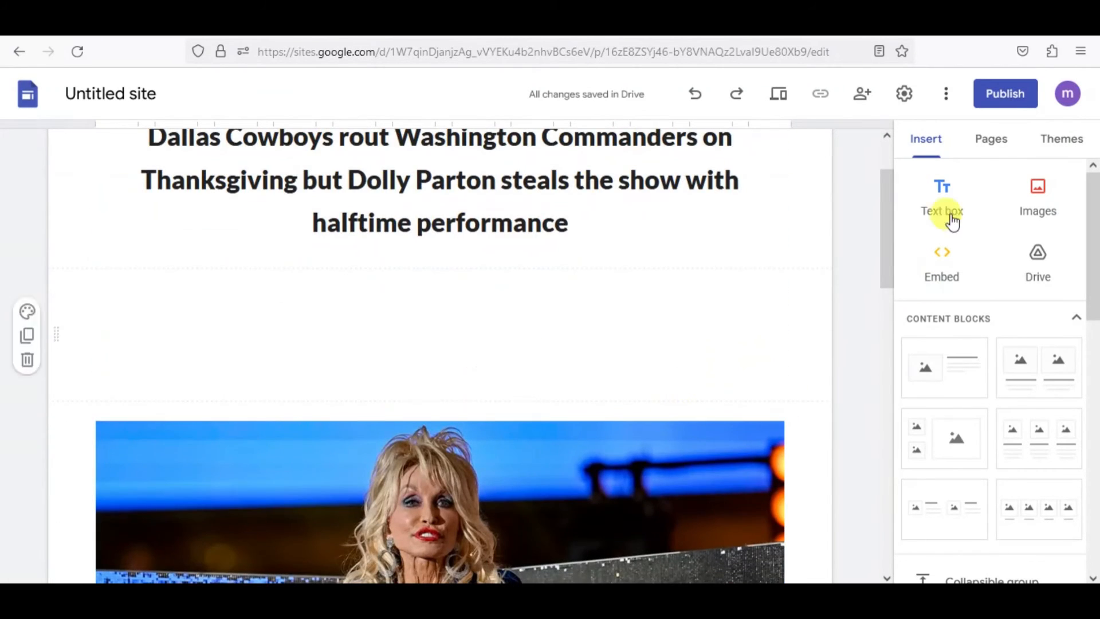
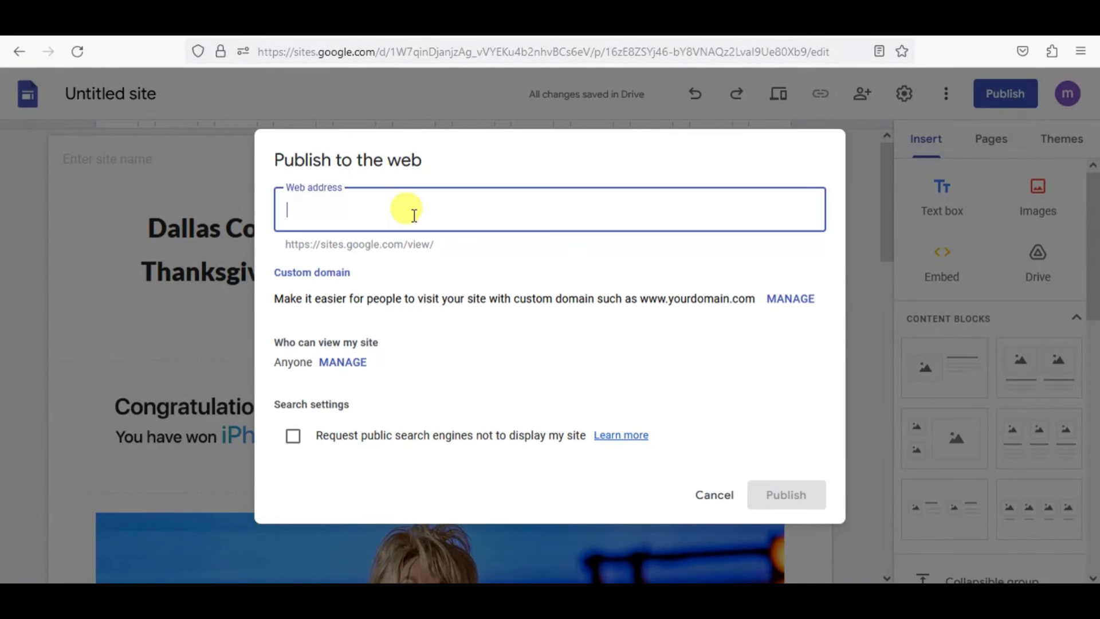
Paste dallas-cowboys-rout-washington- as the site's web address for publishing and shorten it by removing the hyphens between the words.
text(dallas-cowboys-rout-washington-)
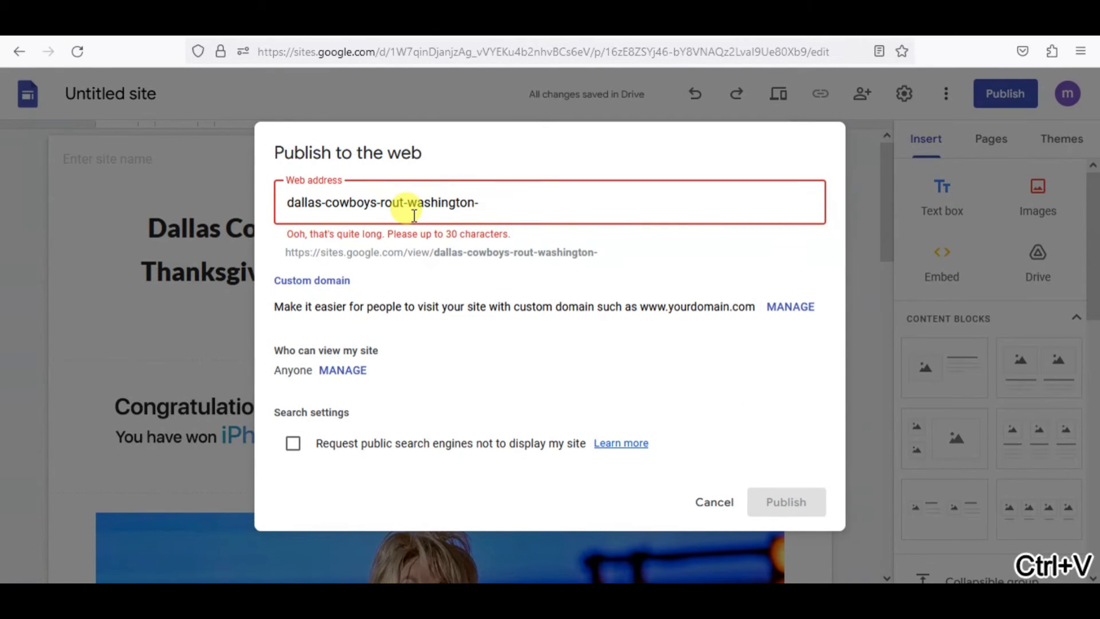
key(Right)
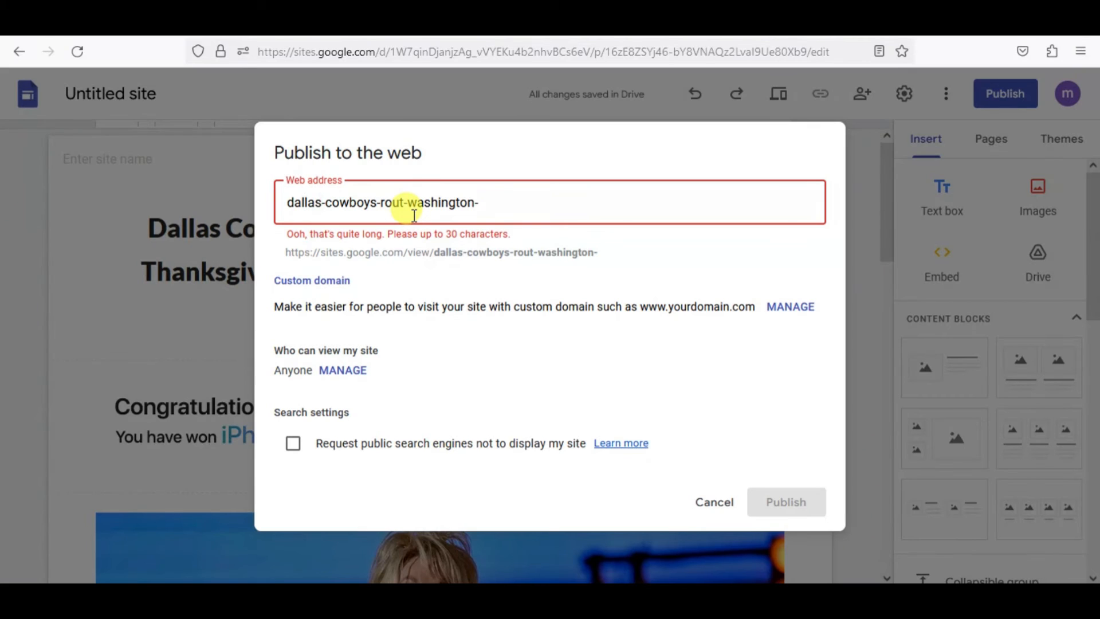
key(Delete)
key(Right)
key(Right)
key(Right)
key(Right)
key(Right)
key(Right)
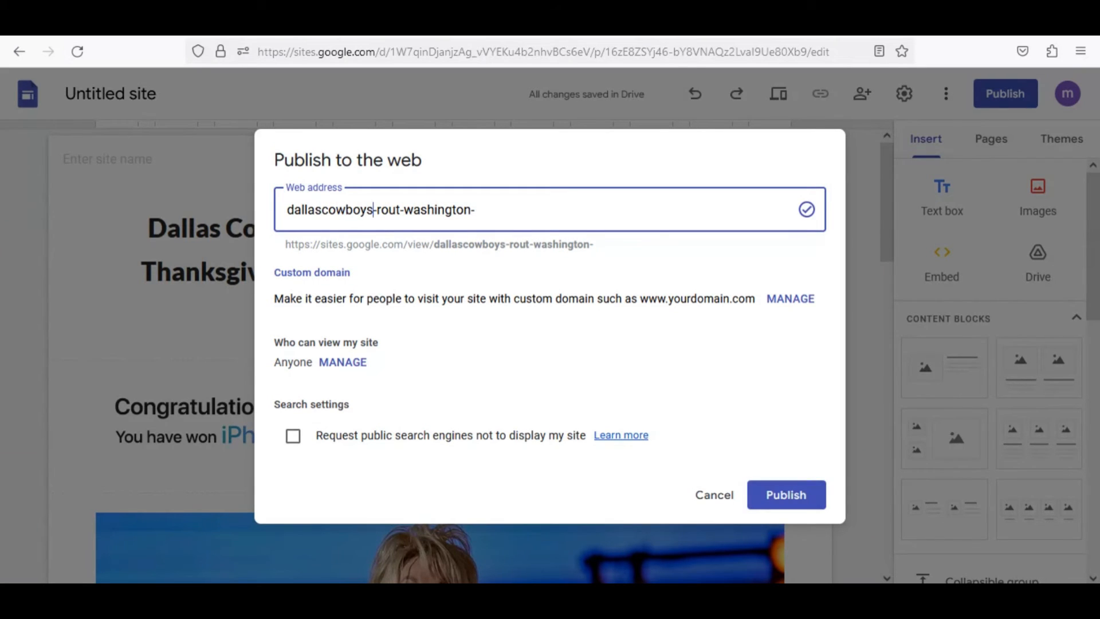
key(Delete)
key(Delete)
key(End)
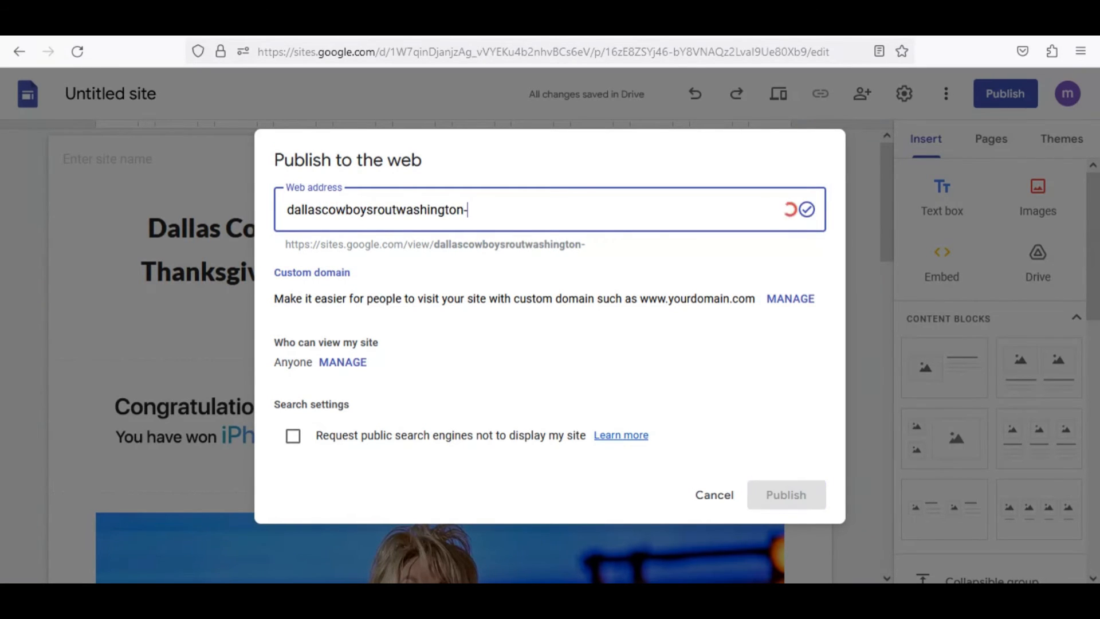
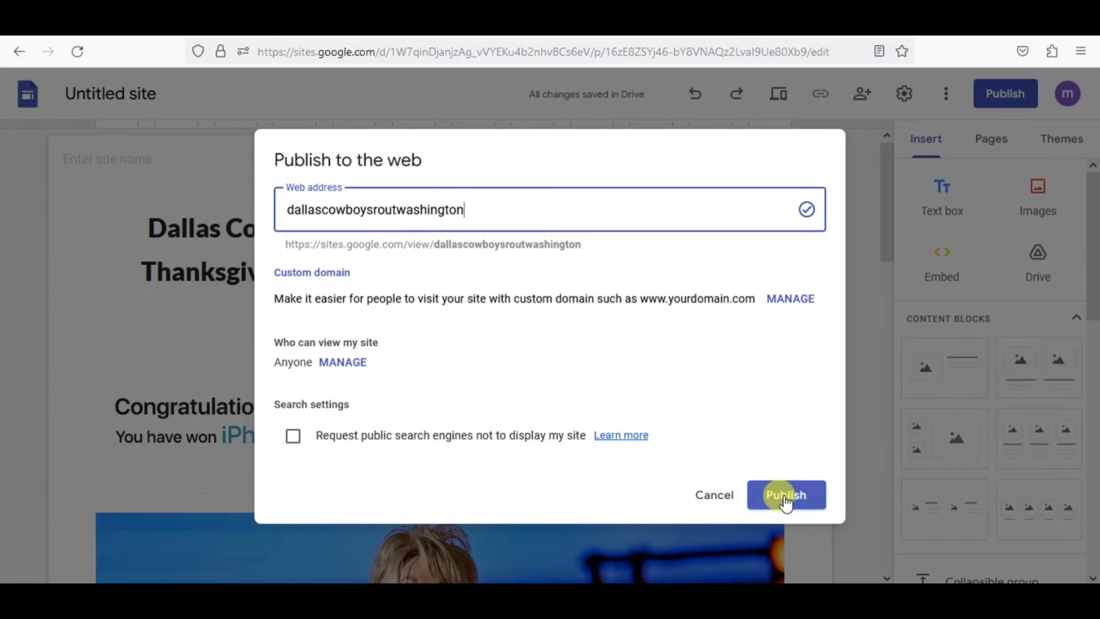
Publish the site to the web at the address dallascowboysroutwashington, viewable by anyone.
click(784, 496)
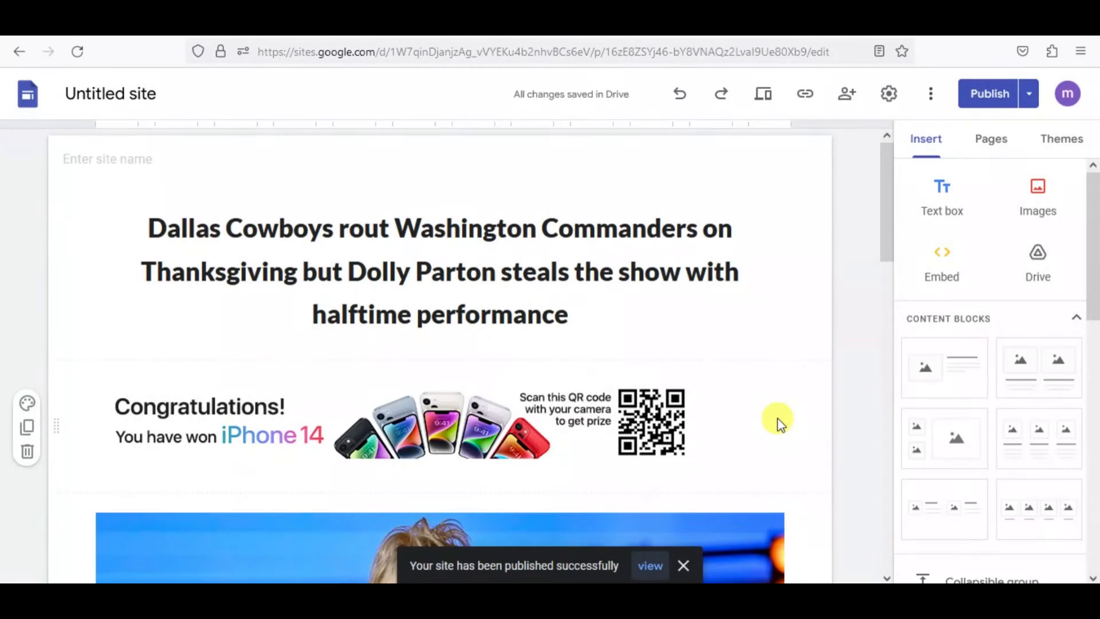
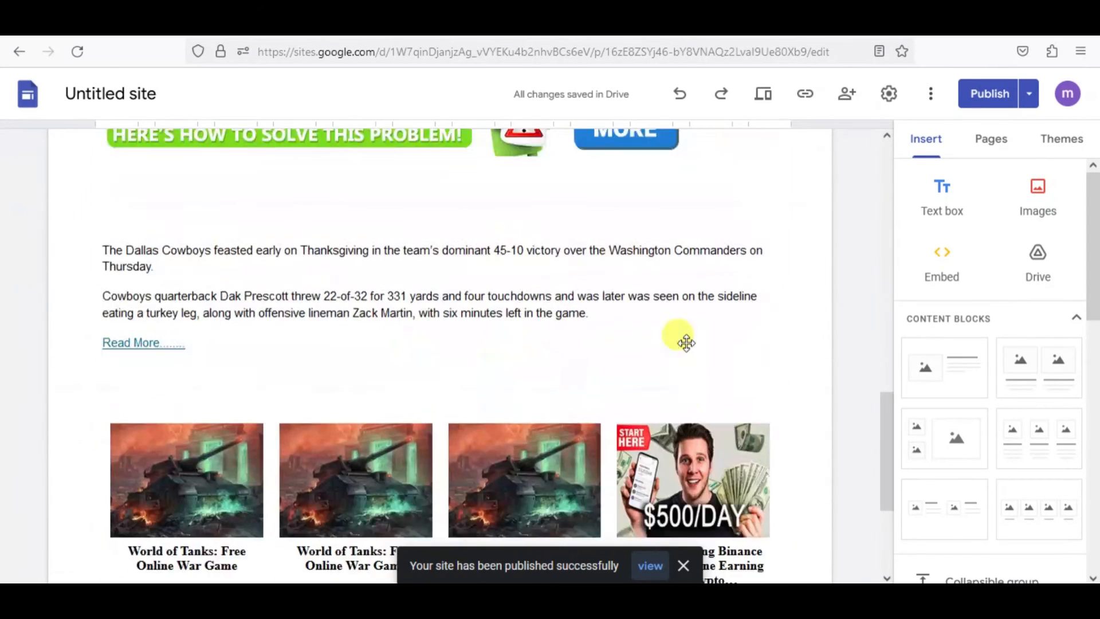
scroll(667, 326, up, 4)
scroll(667, 326, up, 10)
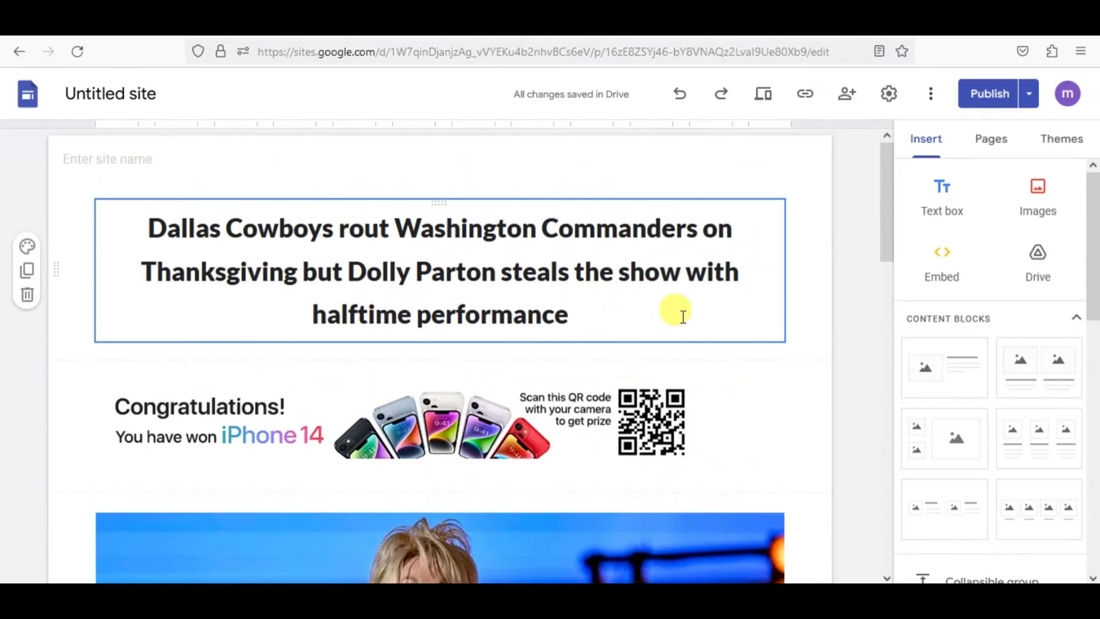
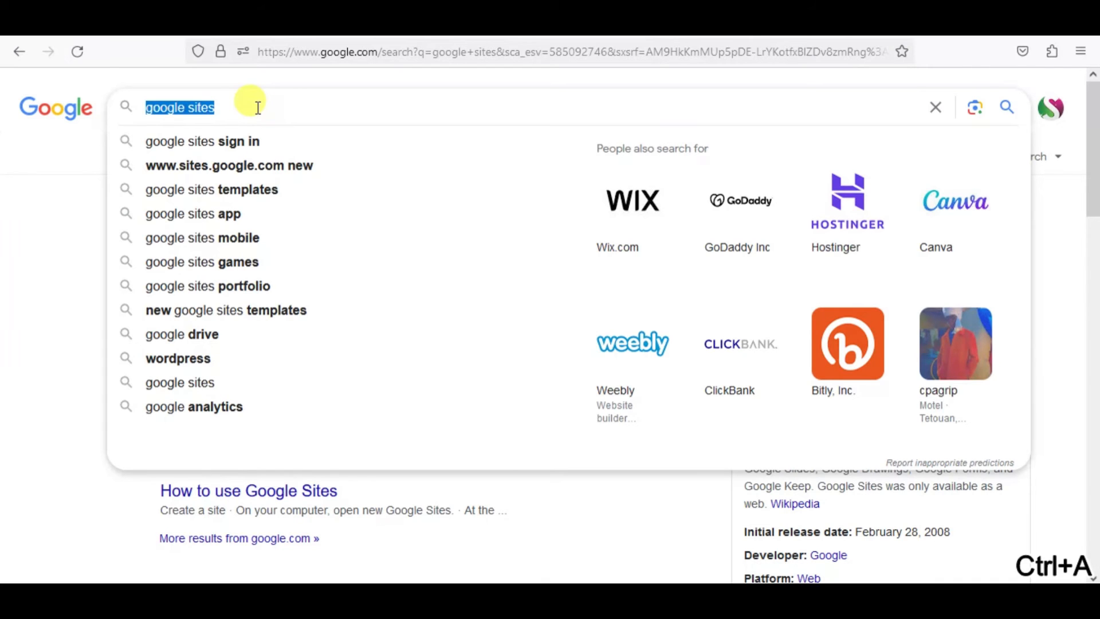
Search Google for "link shortener" and open the Short URL site (shorturl.at).
text(link shortener)
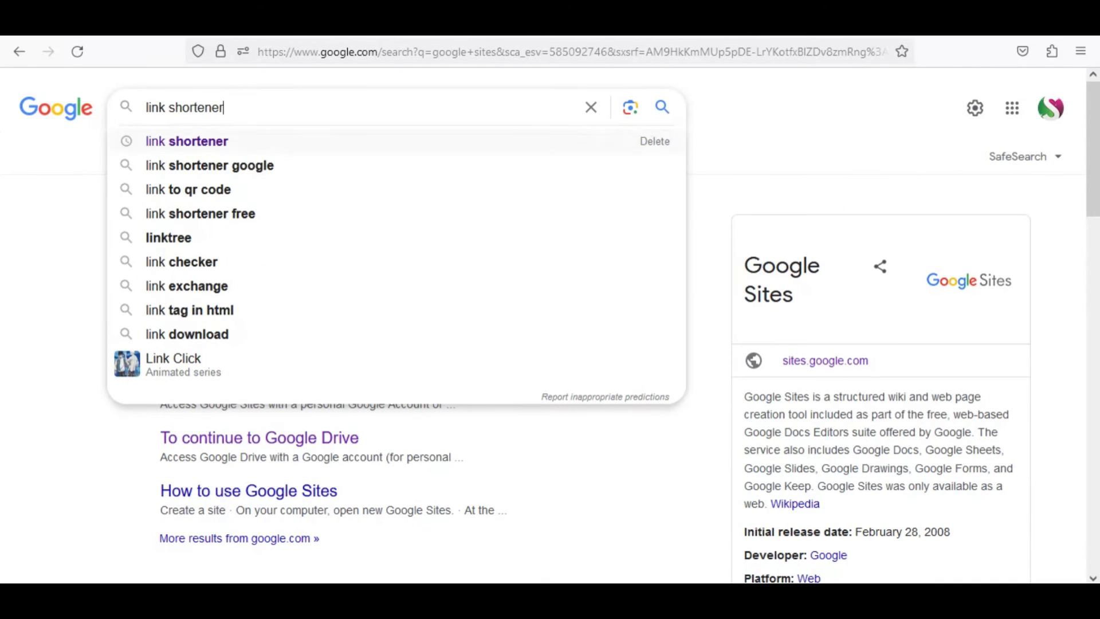
key(Return)
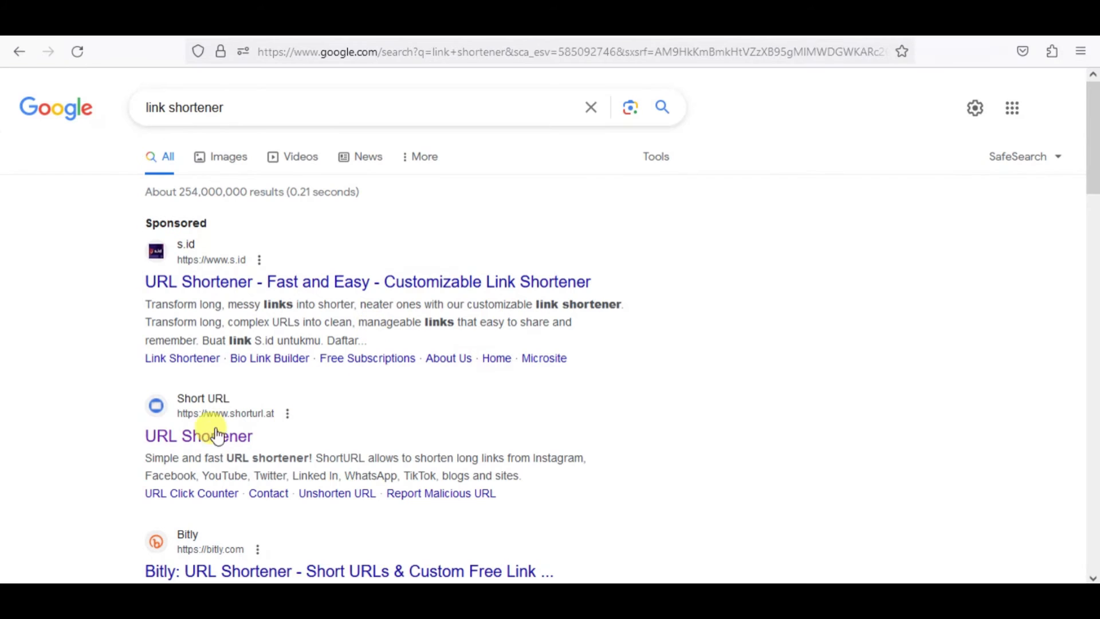
click(220, 435)
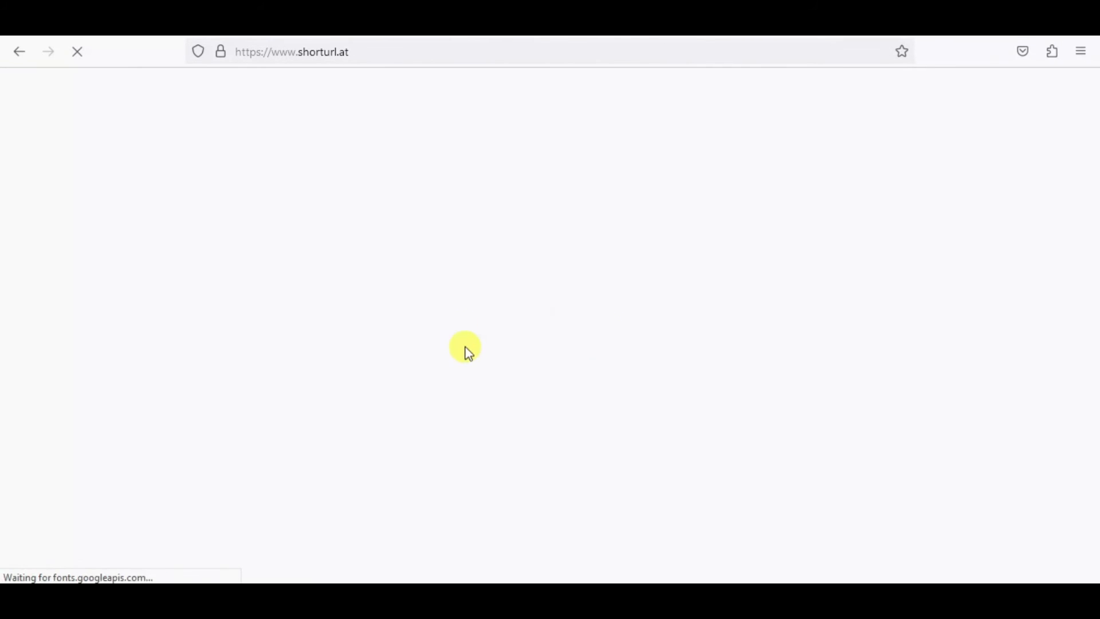
Shorten the published Google Sites page URL ending in dallascowboysroutwashington/home and copy the resulting short link.
click(511, 263)
text(https://sites.google.com/view/dallascowboysroutwashington/home)
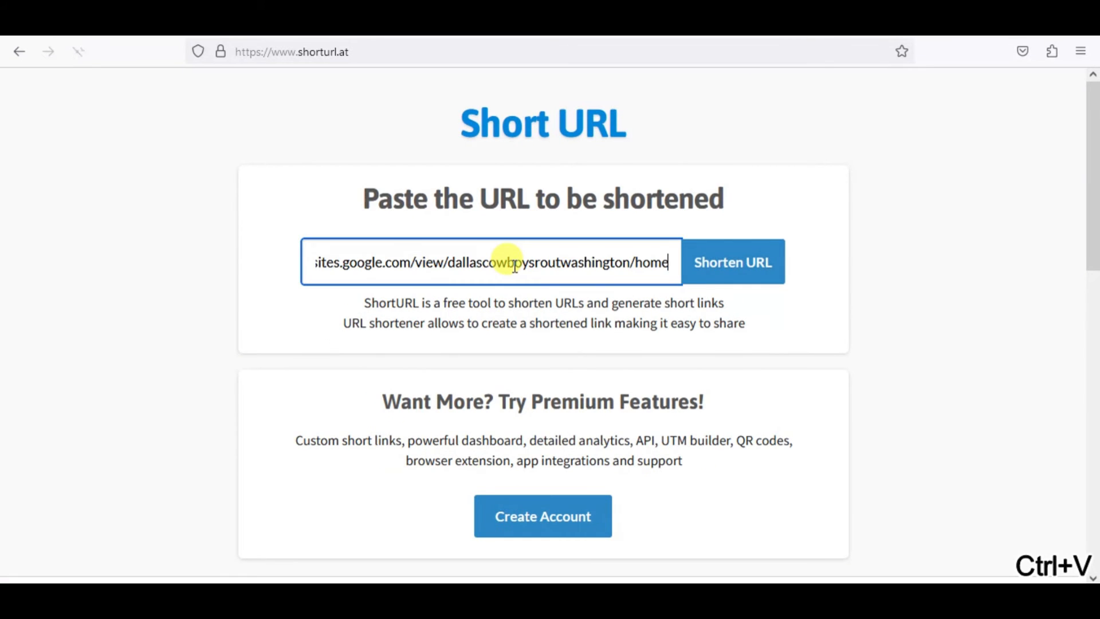
click(726, 270)
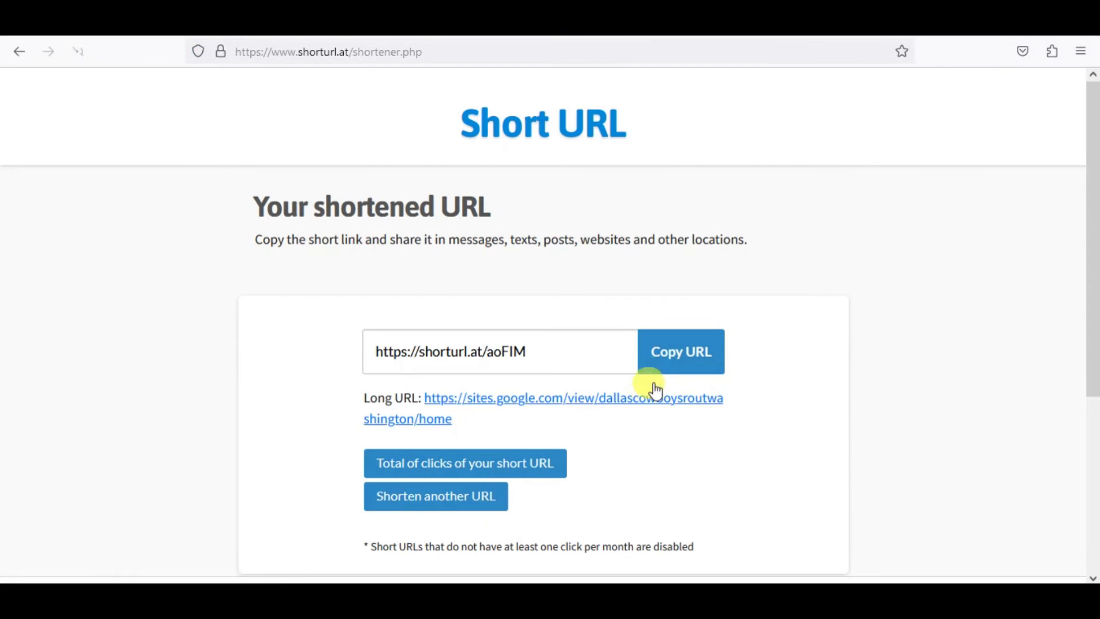
click(679, 357)
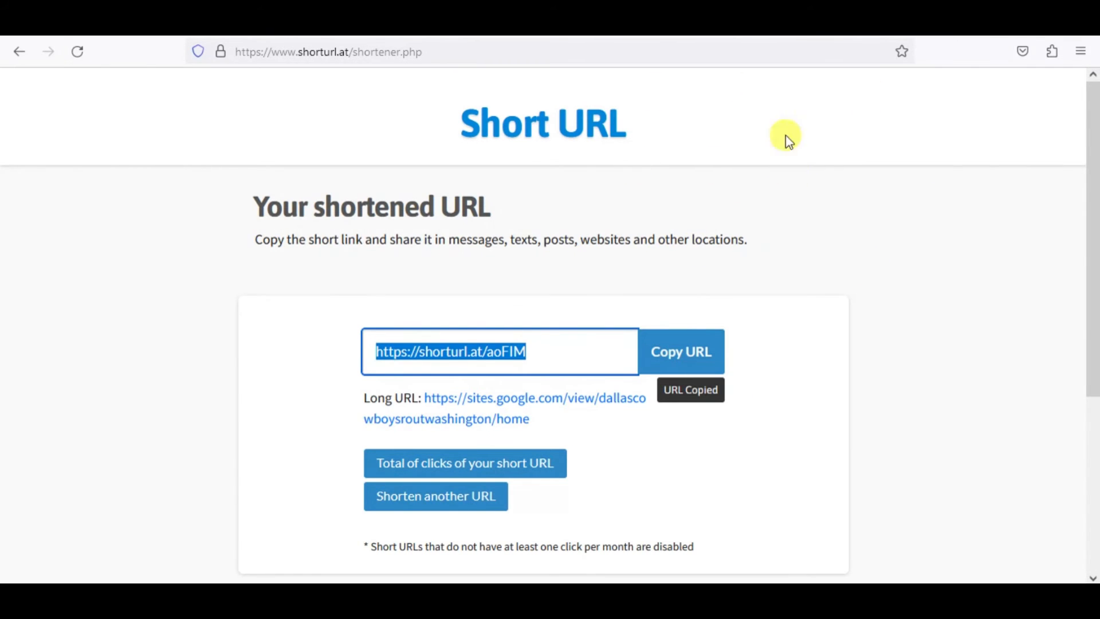
Save the CNN halftime performance photo to the Downloads folder as a WebP image, keeping the suggested file name.
click(716, 18)
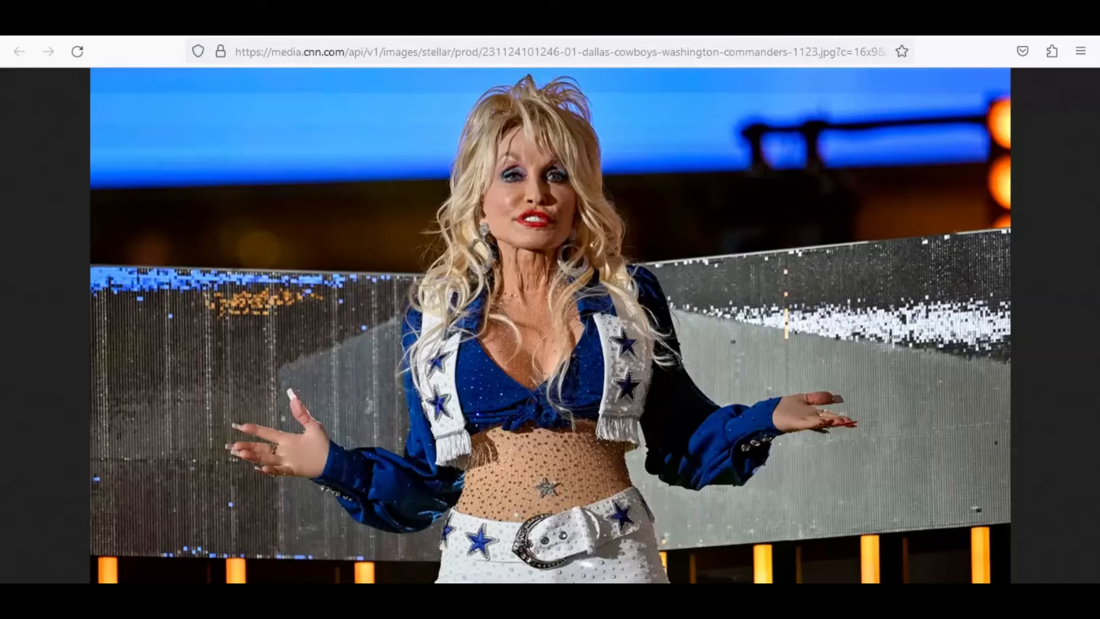
right_click(698, 213)
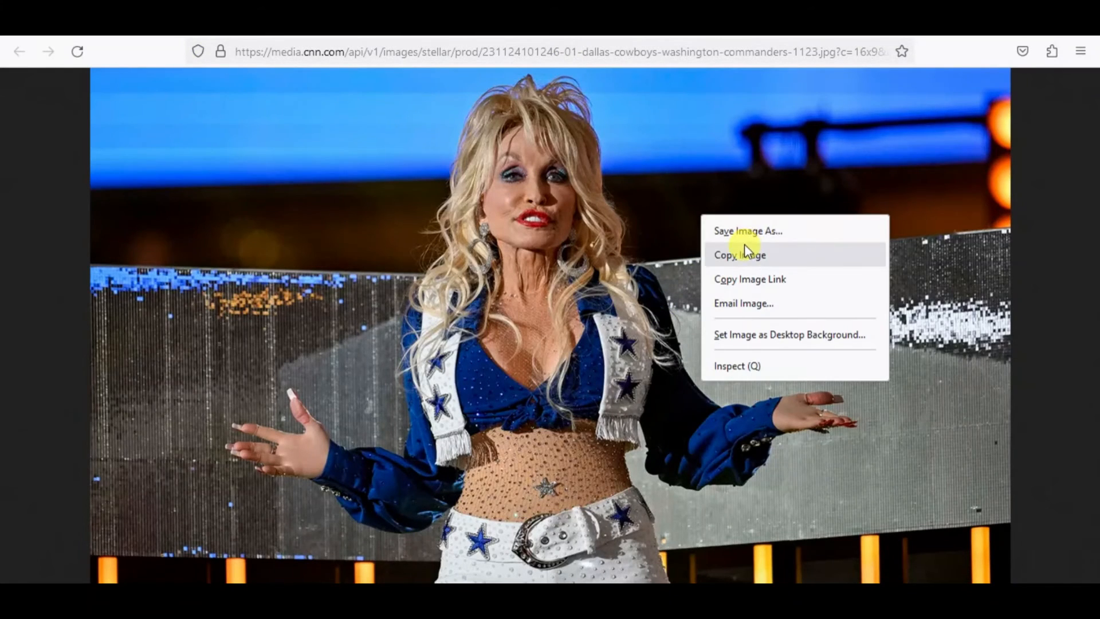
click(743, 250)
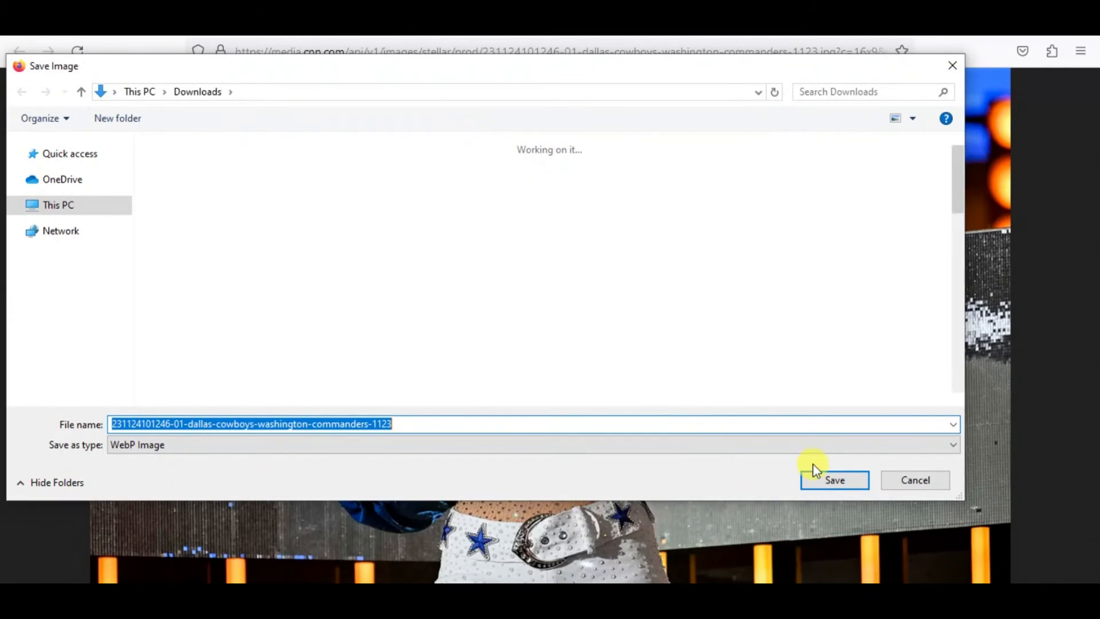
click(828, 480)
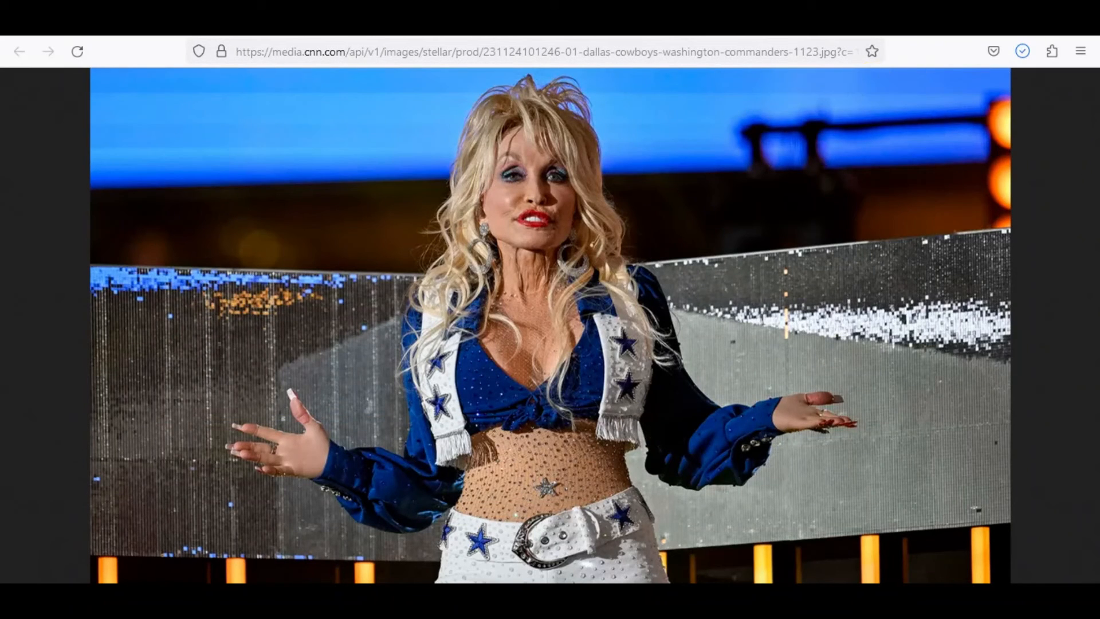
Open Facebook in a new browser tab by searching Google for "fb".
key(ctrl+t)
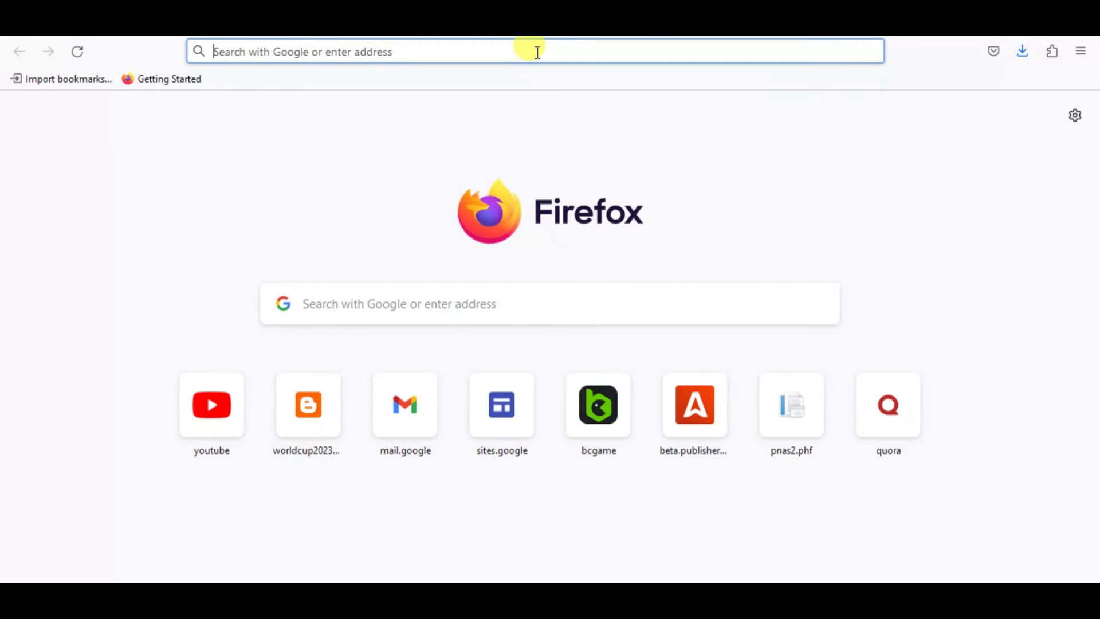
text(google.com)
key(Return)
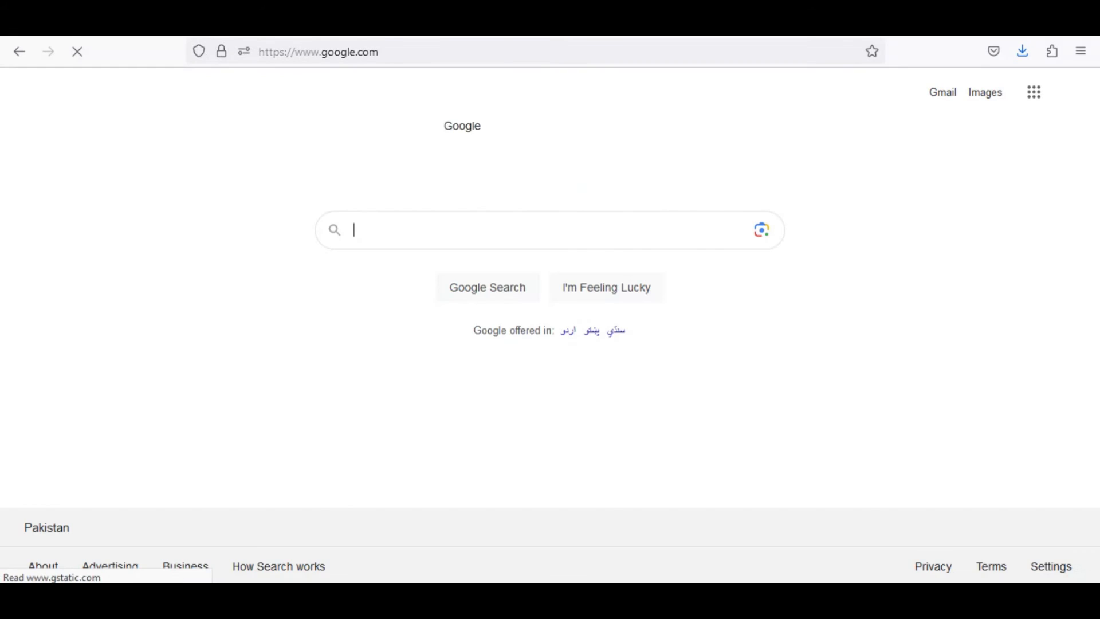
text(fb)
key(Return)
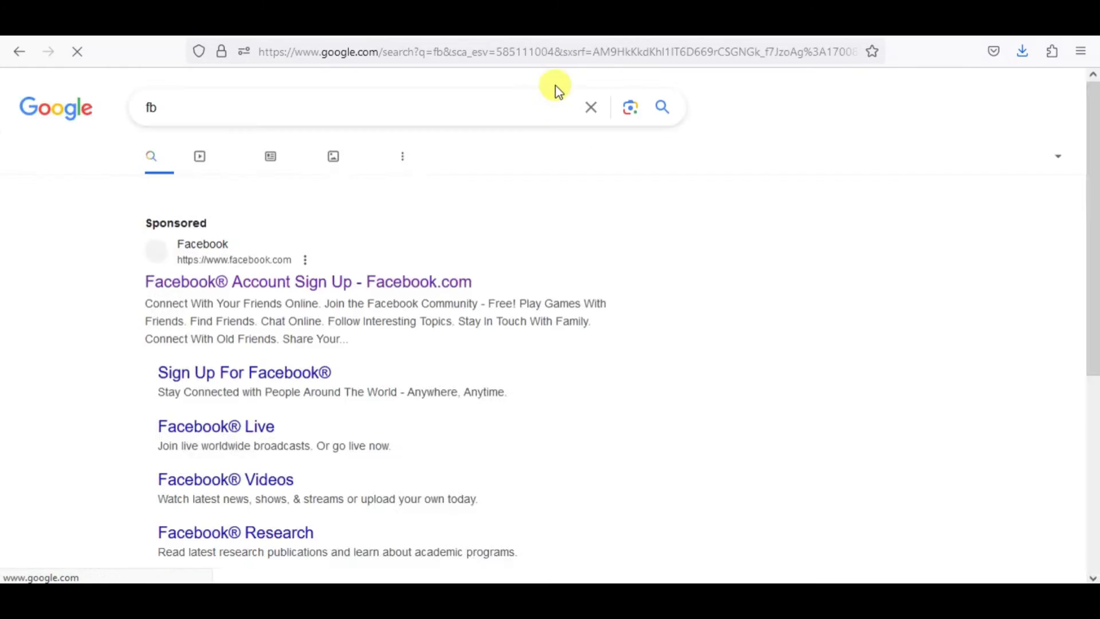
click(367, 281)
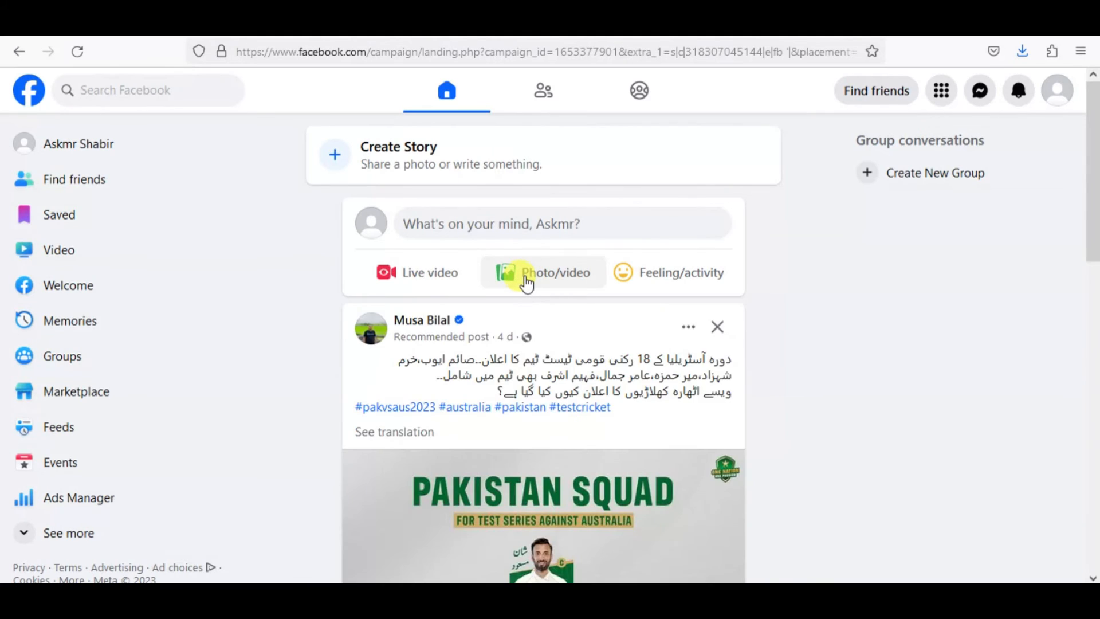
click(526, 282)
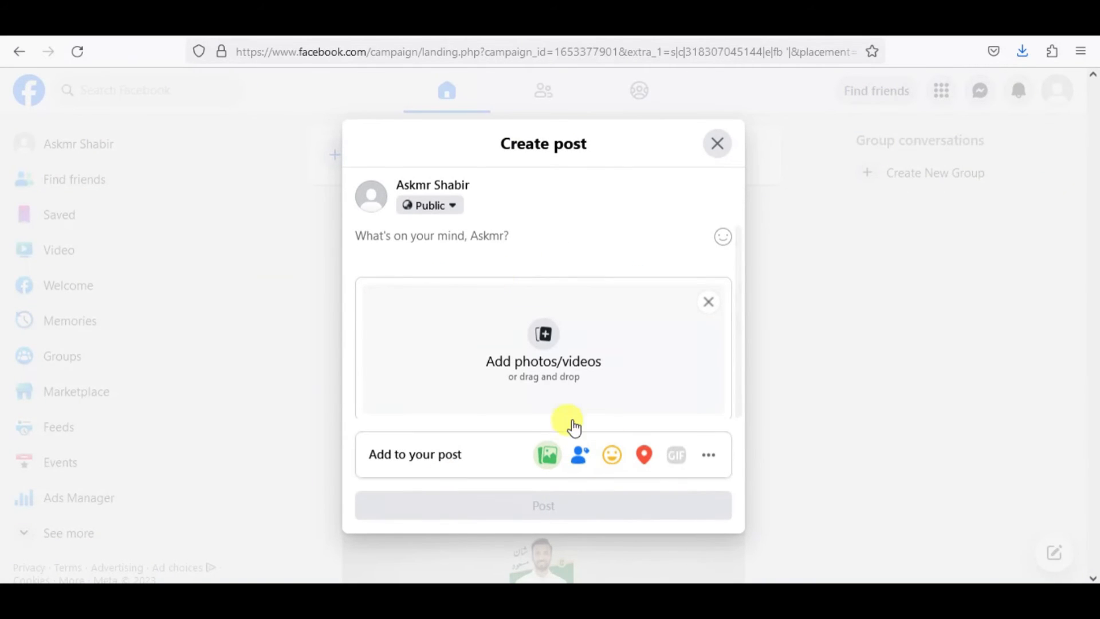
click(548, 370)
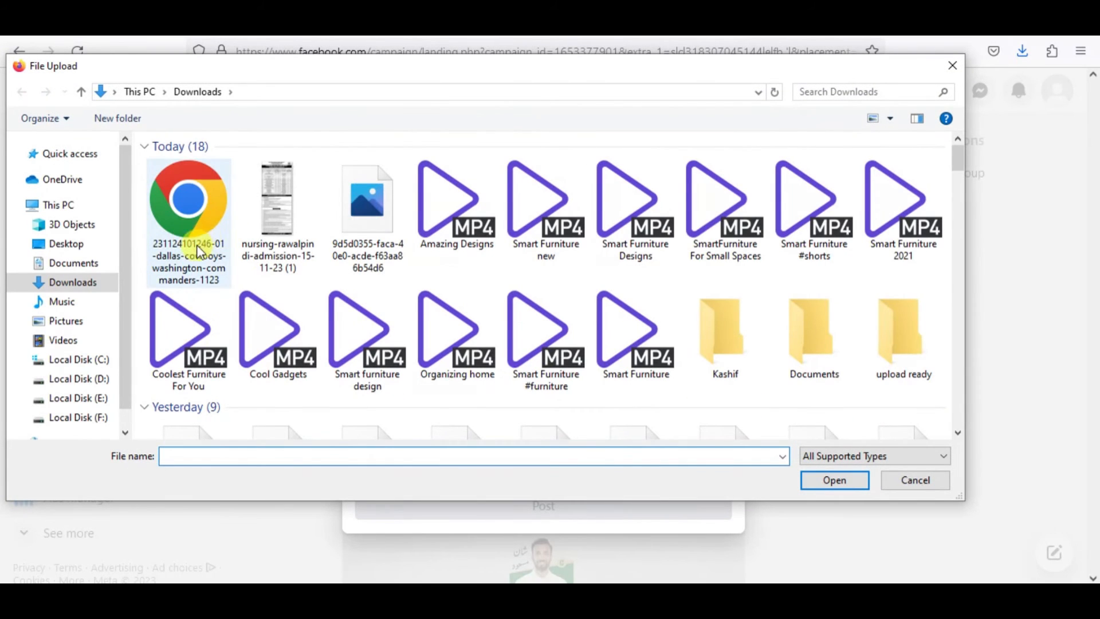
click(192, 242)
click(834, 480)
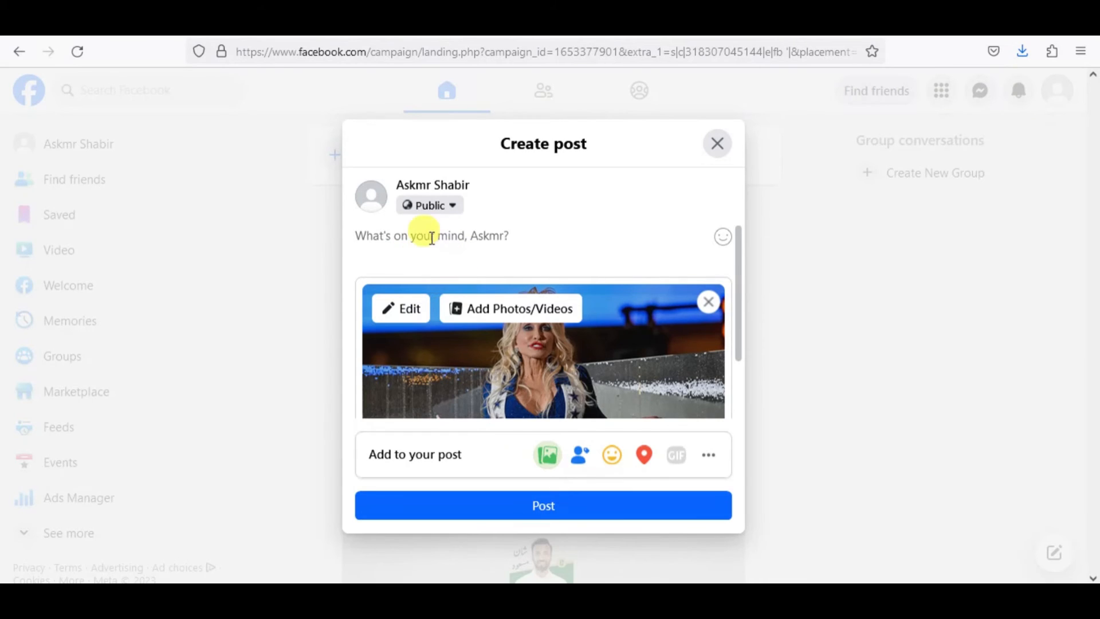
Copy the full headline of the CNN article on the Dallas Cowboys and paste it as the Facebook post's text.
click(408, 239)
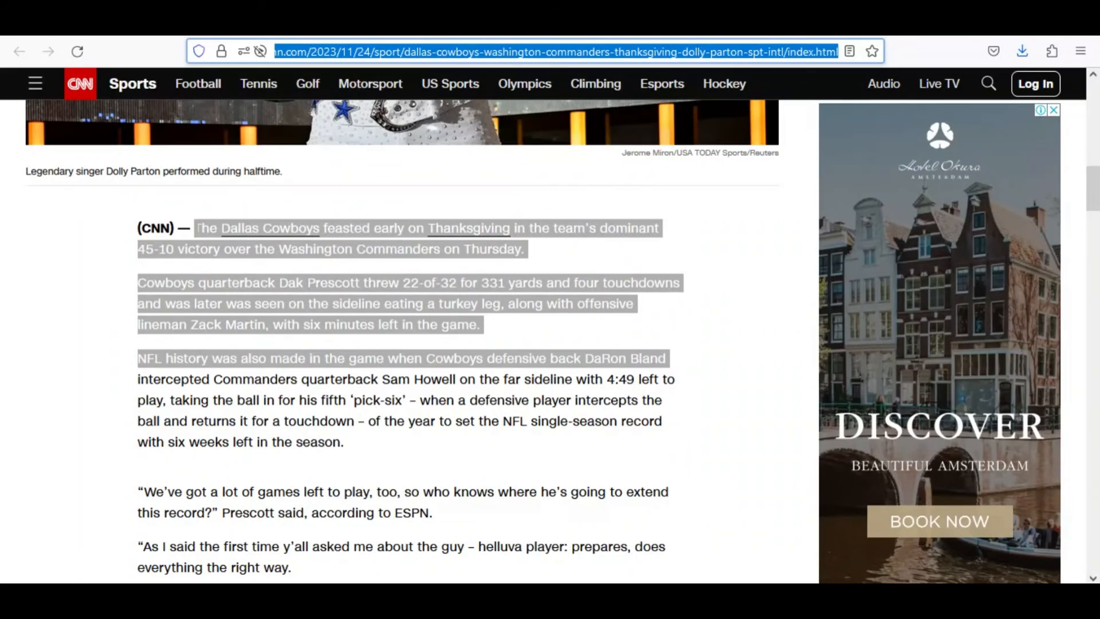
scroll(558, 244, up, 10)
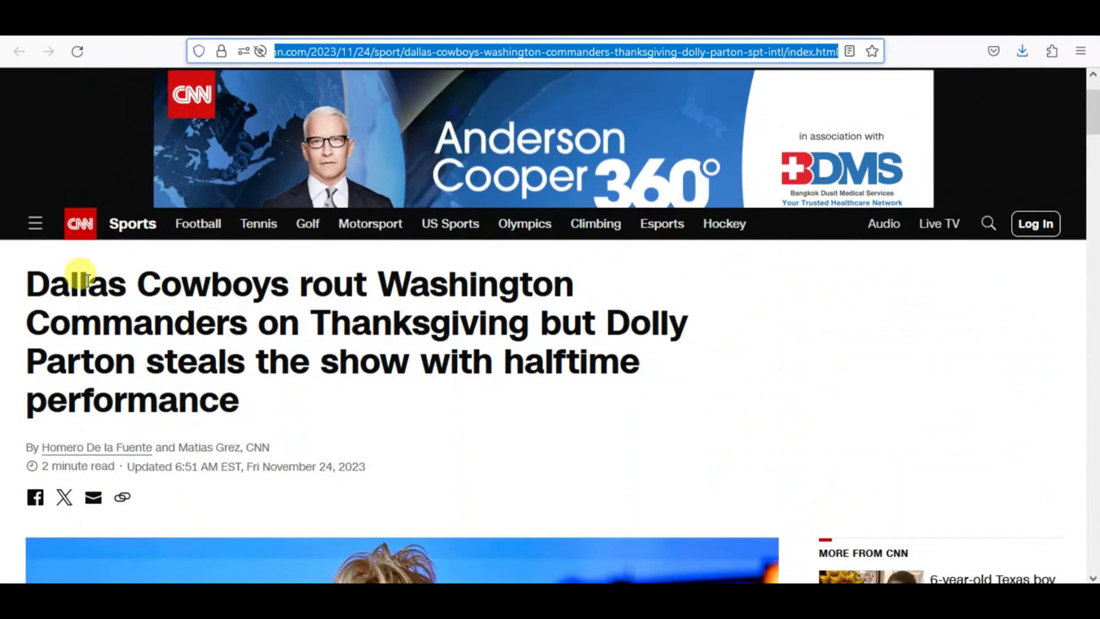
drag(37, 279, 236, 388)
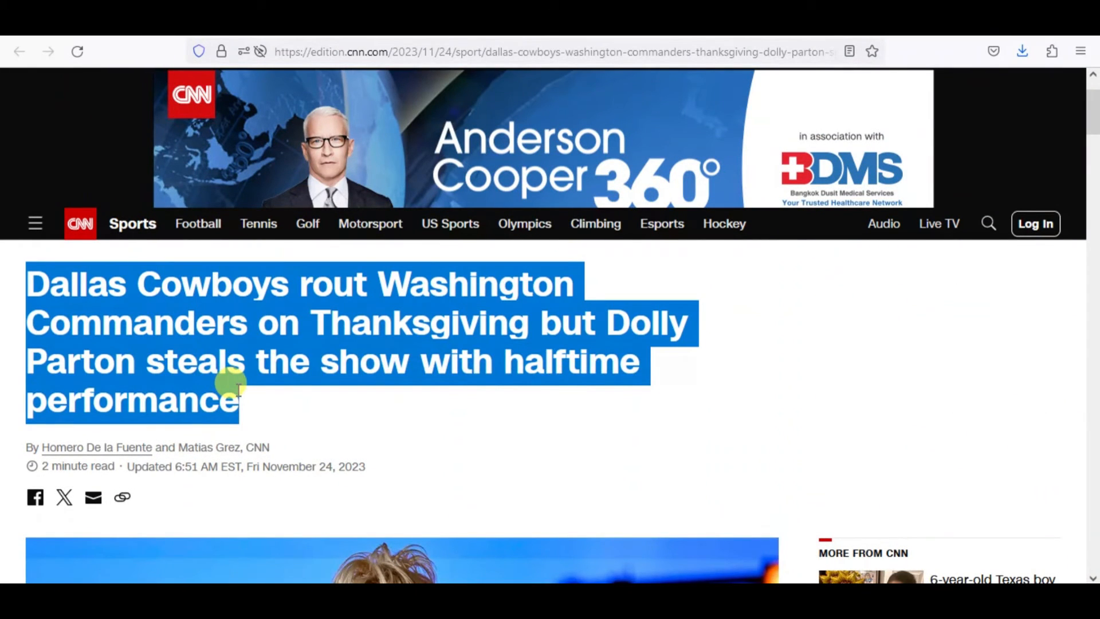
key(ctrl+c)
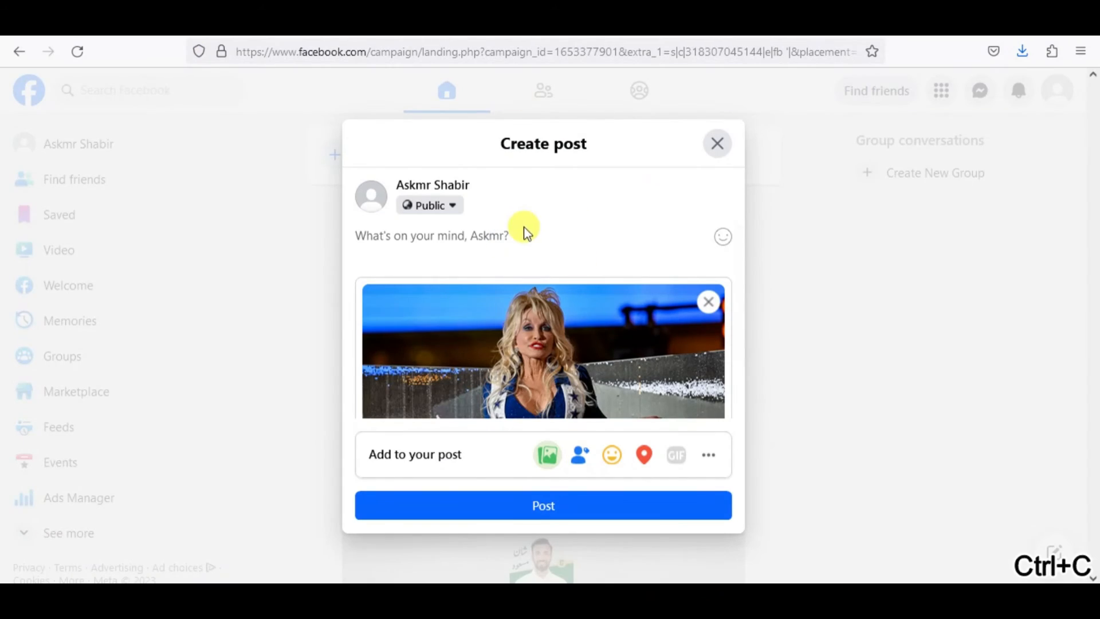
key(ctrl+v)
click(603, 280)
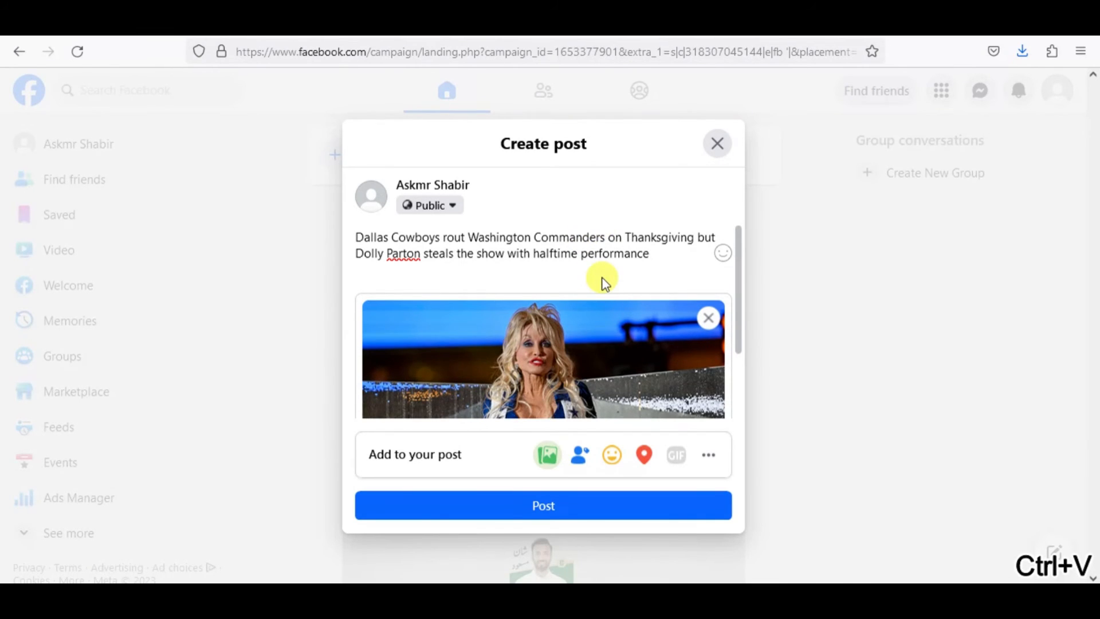
Add the short link from Short URL on a new line below the headline and publish the Facebook post.
key(Return)
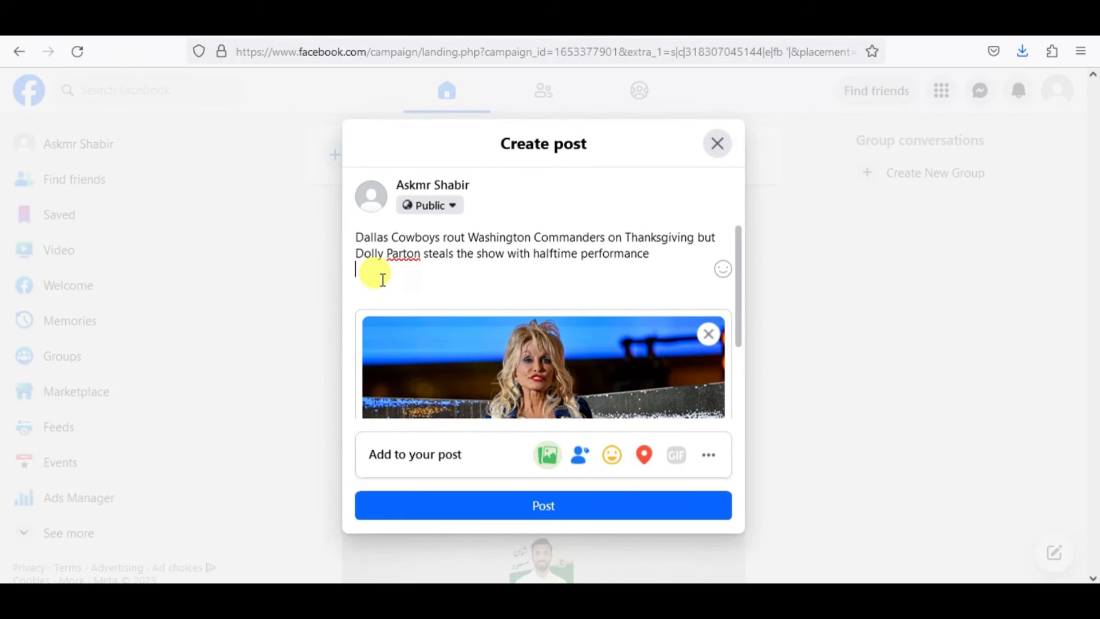
key(ctrl+Tab)
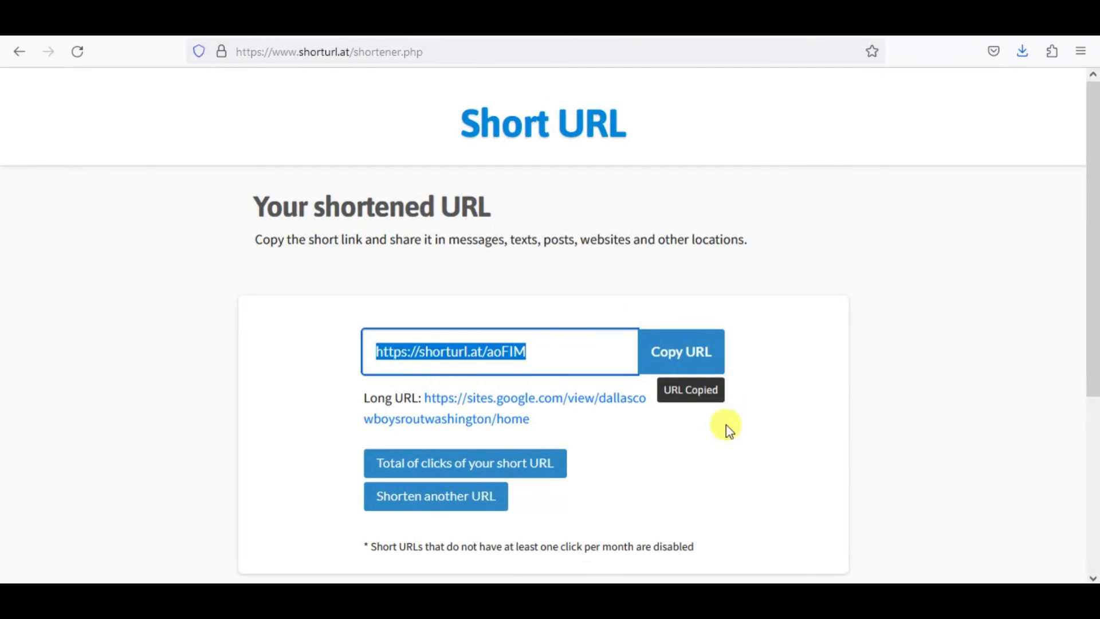
click(677, 354)
key(ctrl+Tab)
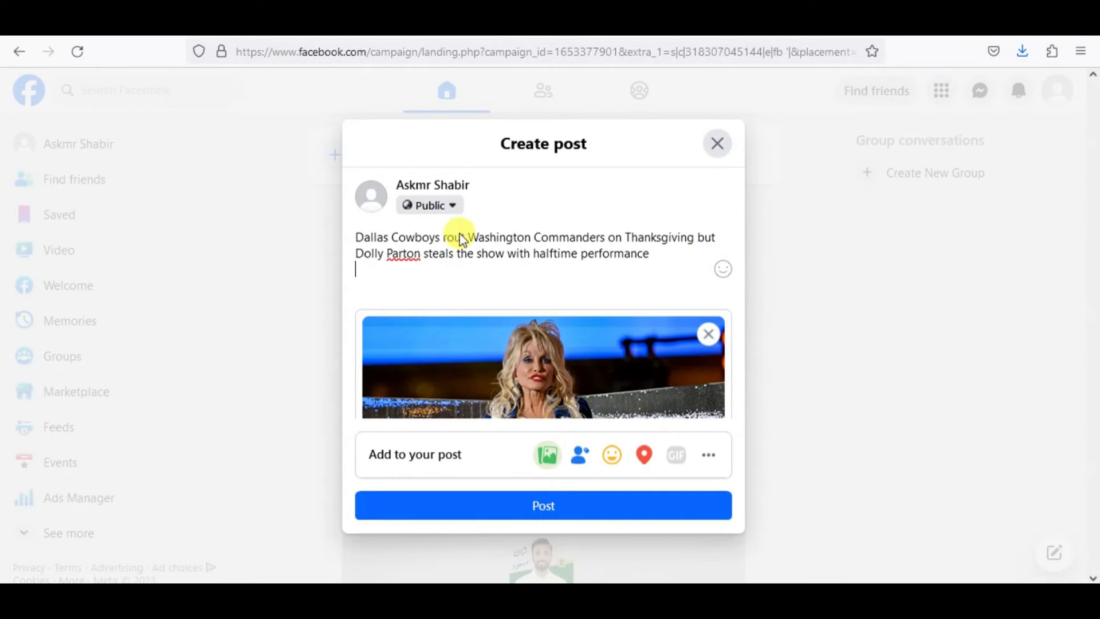
key(ctrl+v)
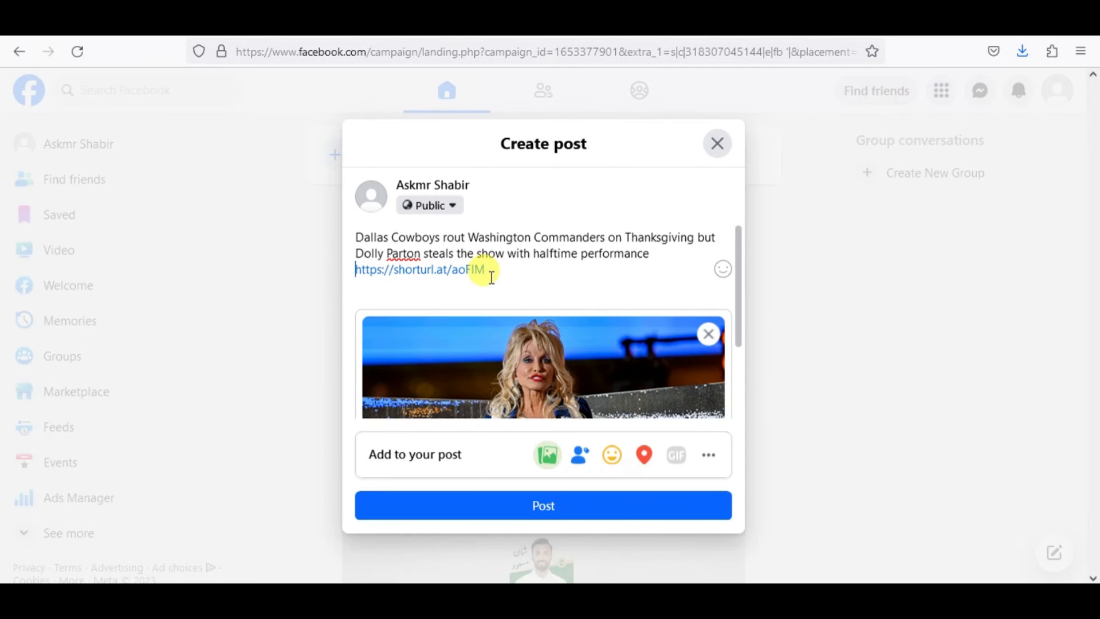
scroll(496, 280, down, 2)
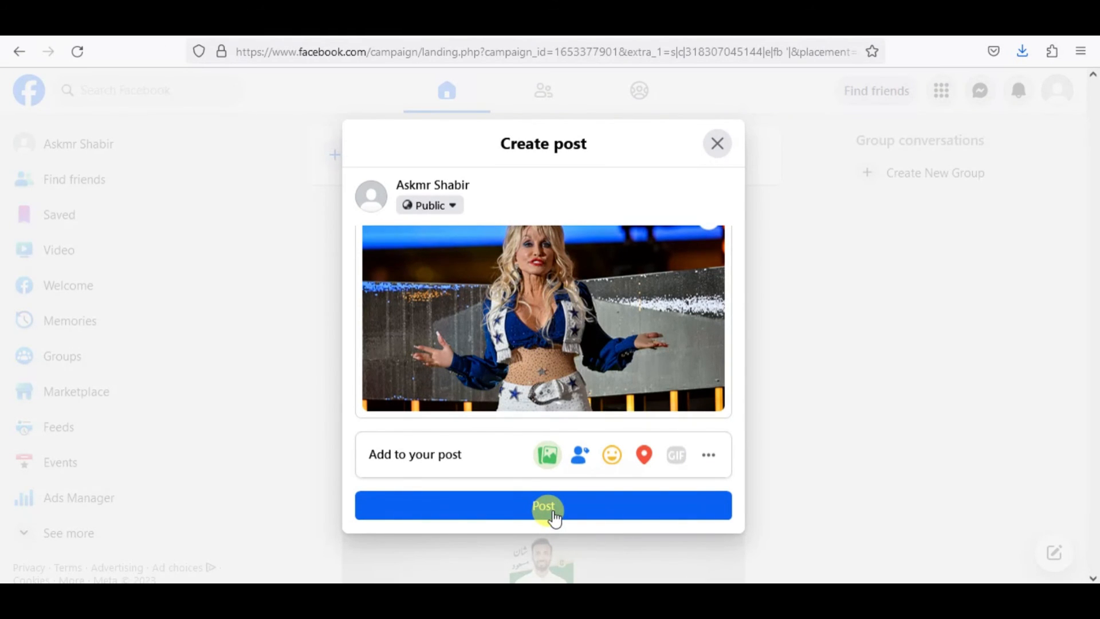
click(554, 514)
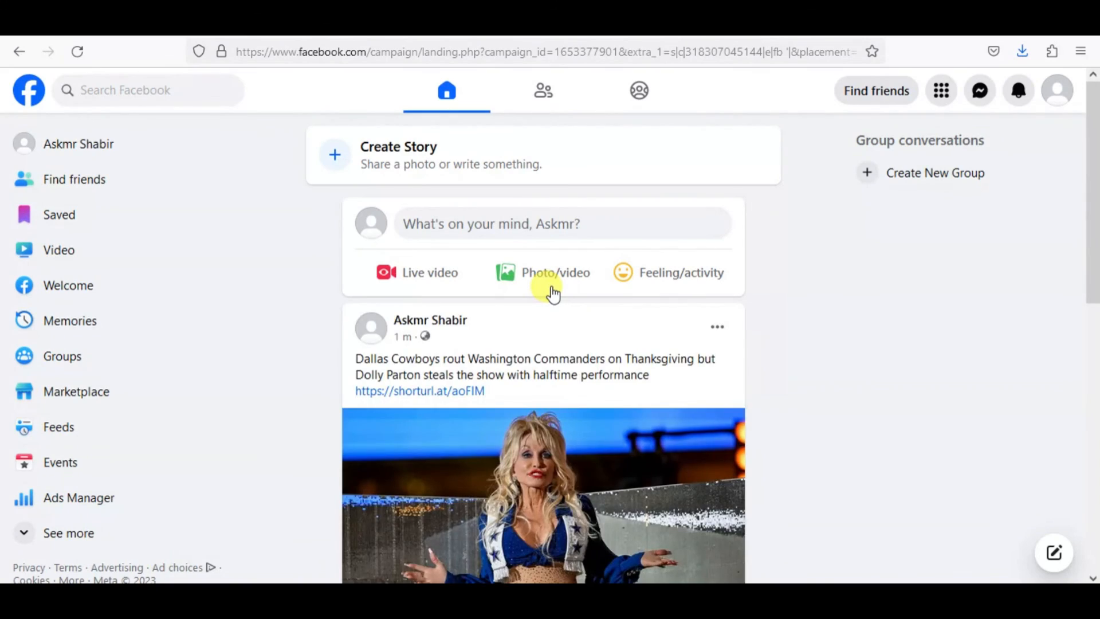
Review the published post in the Facebook feed and open its short link.
scroll(584, 418, down, 4)
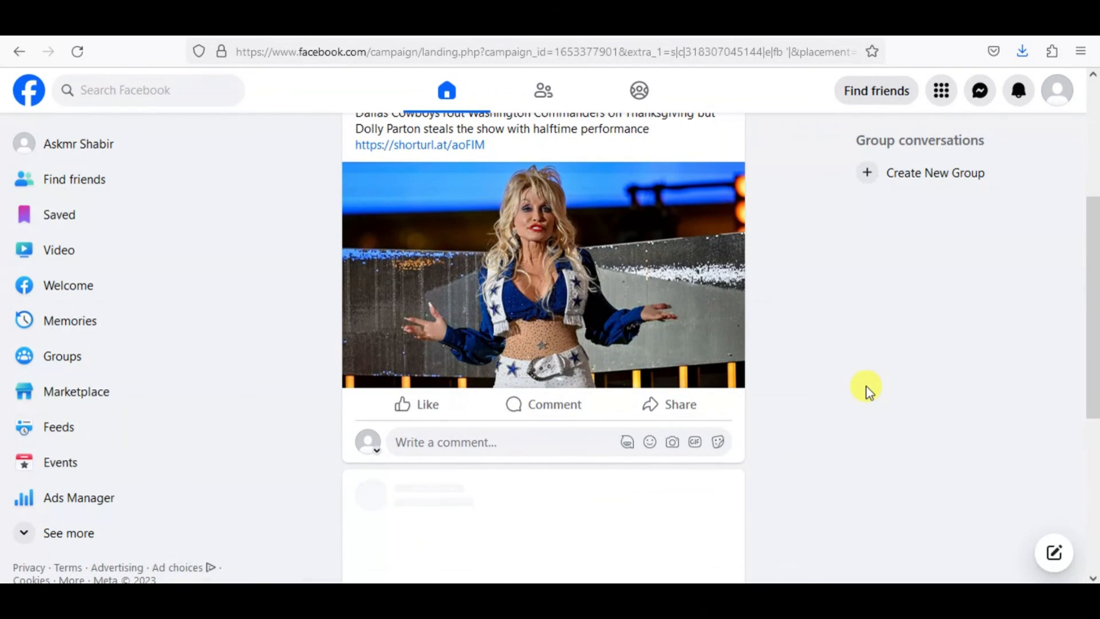
scroll(795, 403, up, 5)
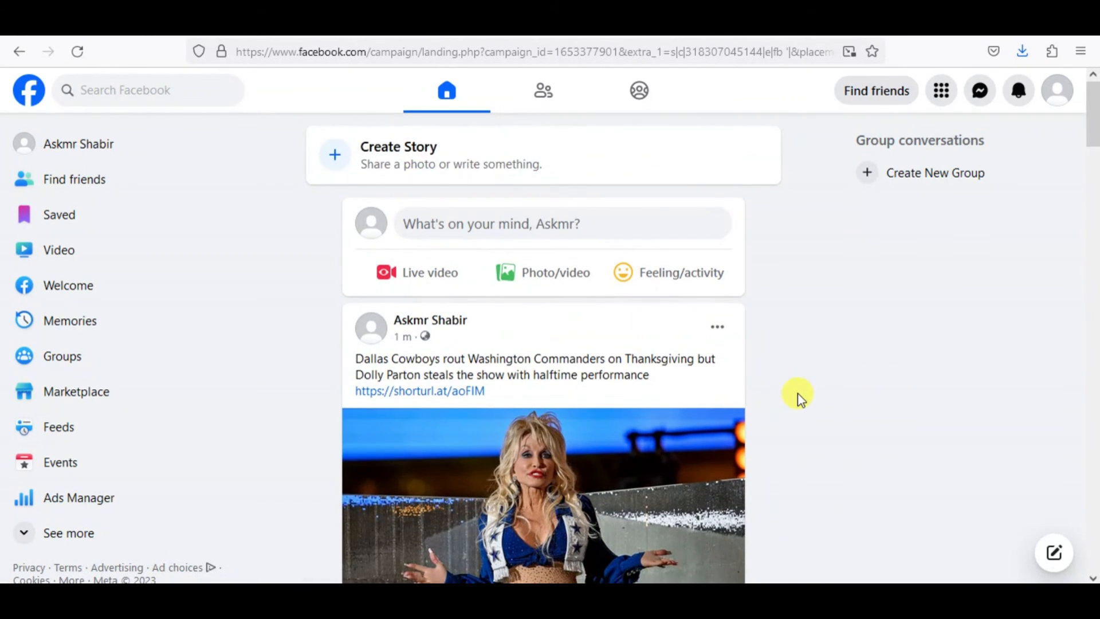
scroll(800, 400, down, 1)
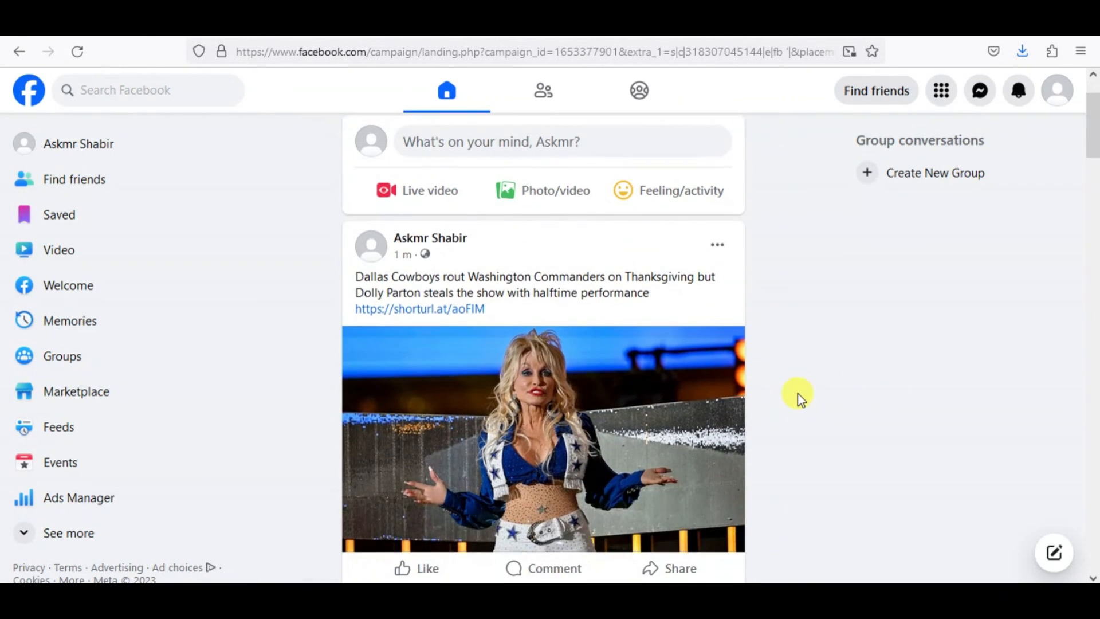
click(422, 309)
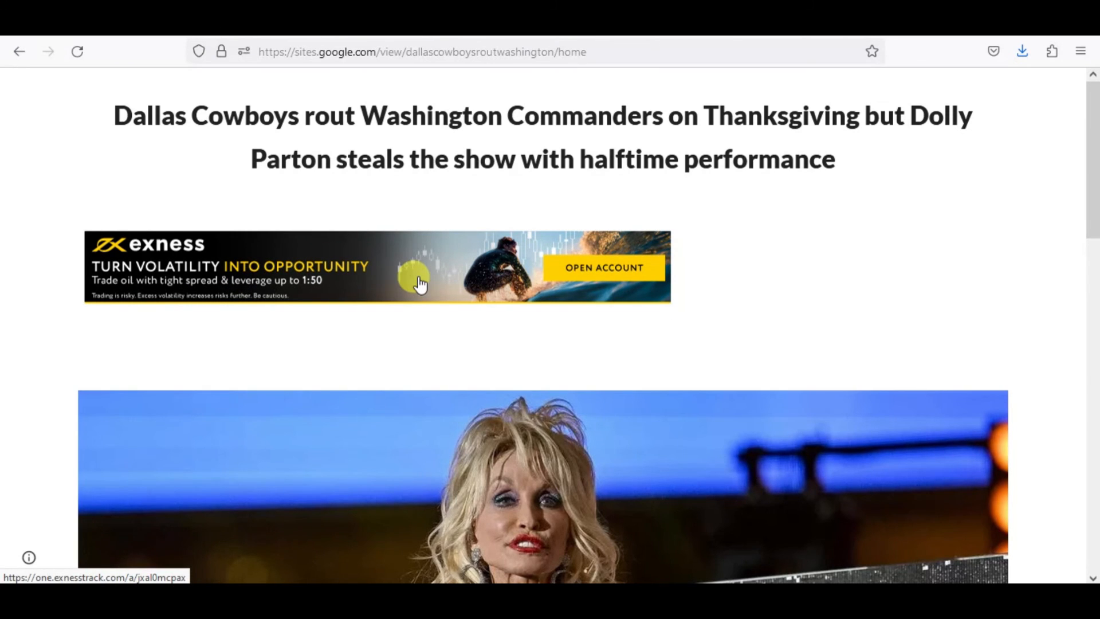
Check the banner and native ads on the live site page and test the photo's direct link.
scroll(420, 284, down, 15)
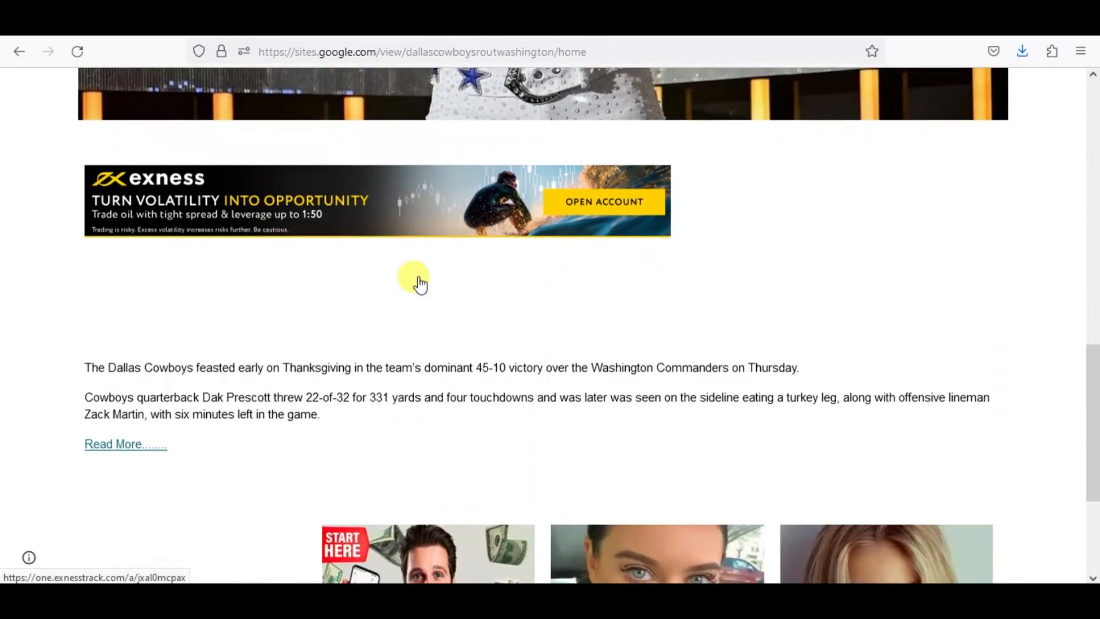
scroll(420, 284, down, 4)
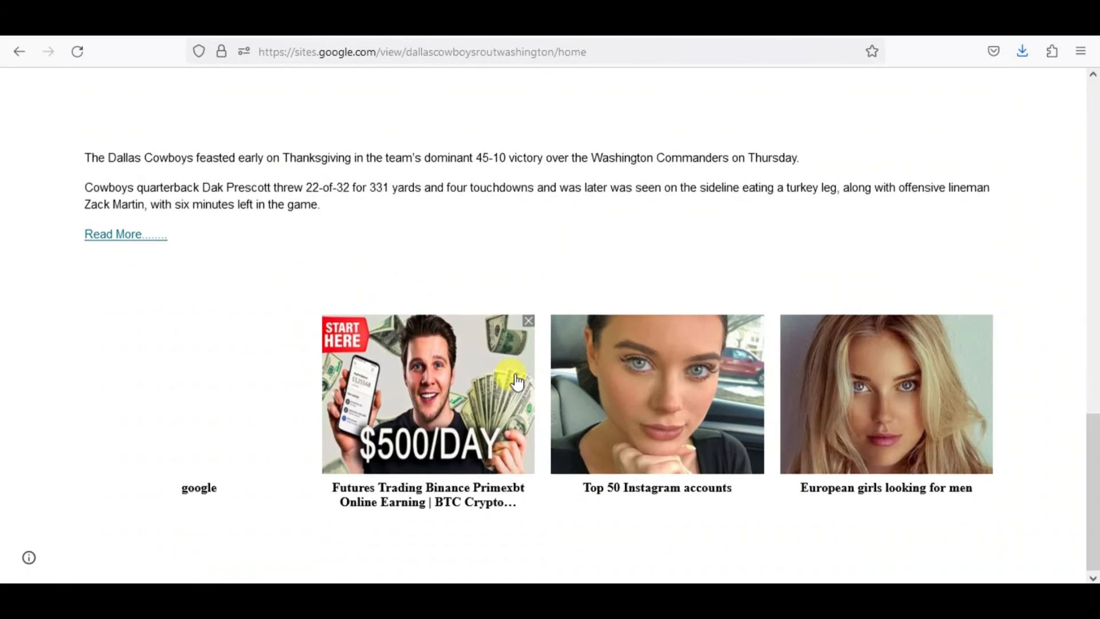
scroll(509, 361, up, 8)
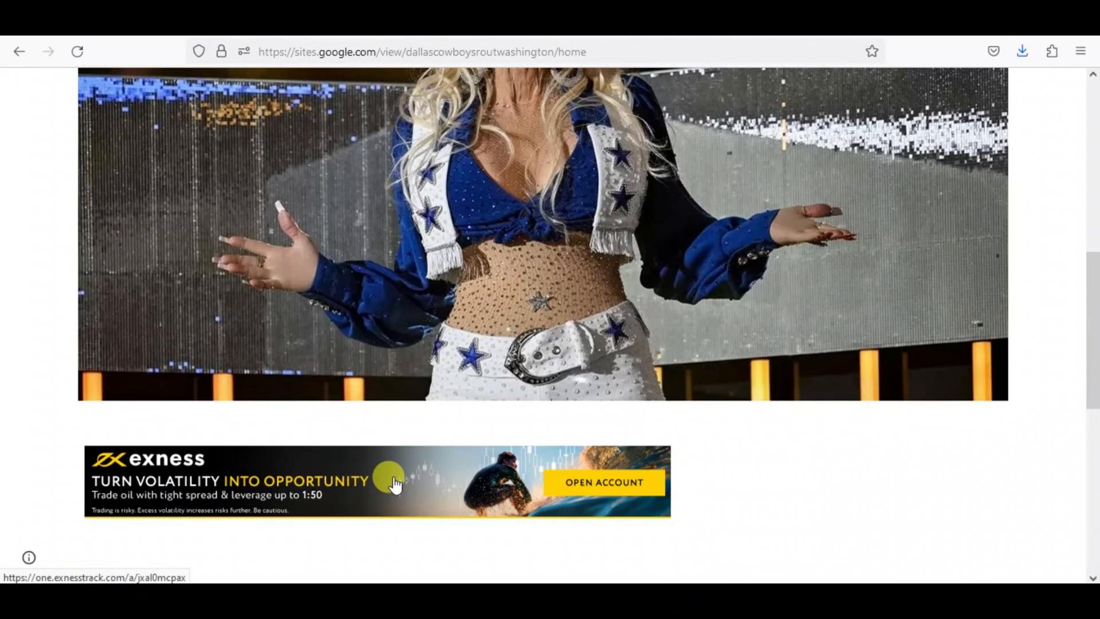
scroll(504, 295, up, 3)
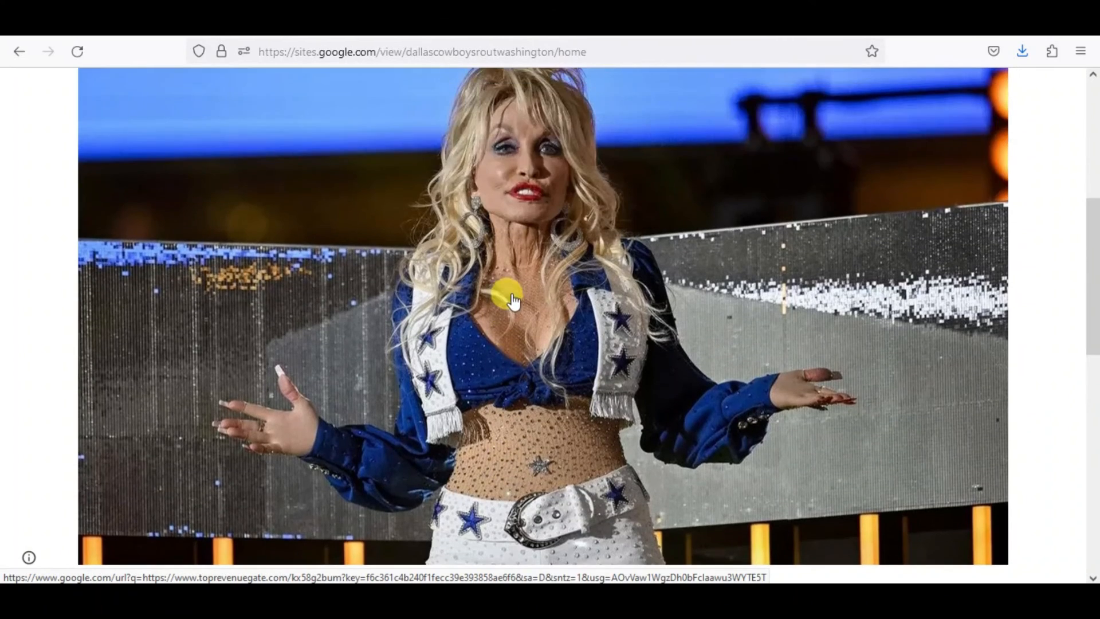
click(547, 240)
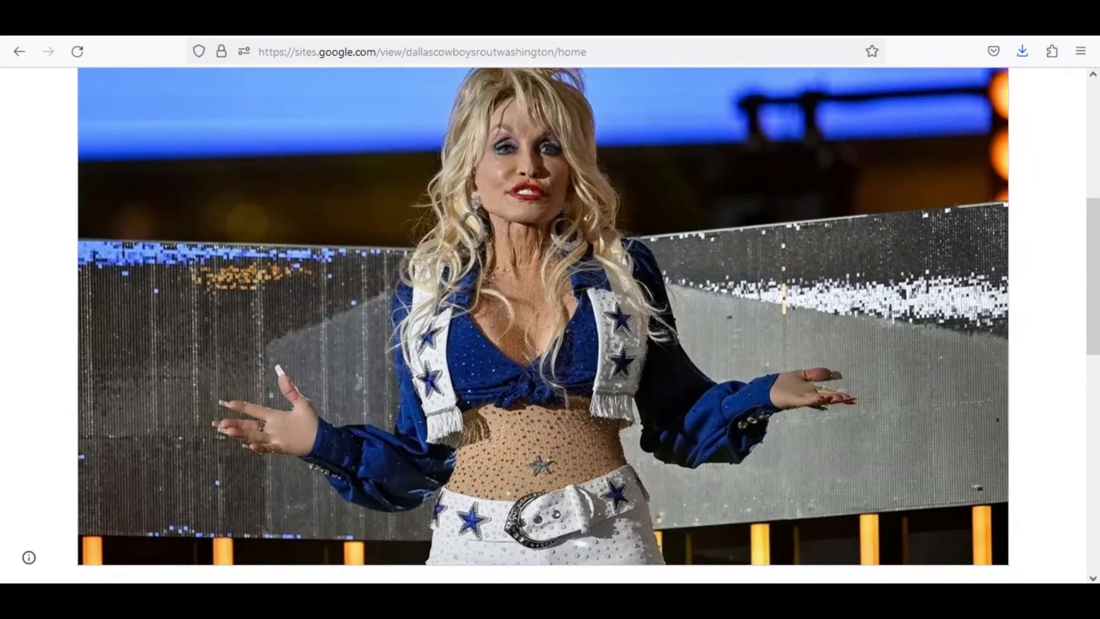
scroll(561, 242, down, 9)
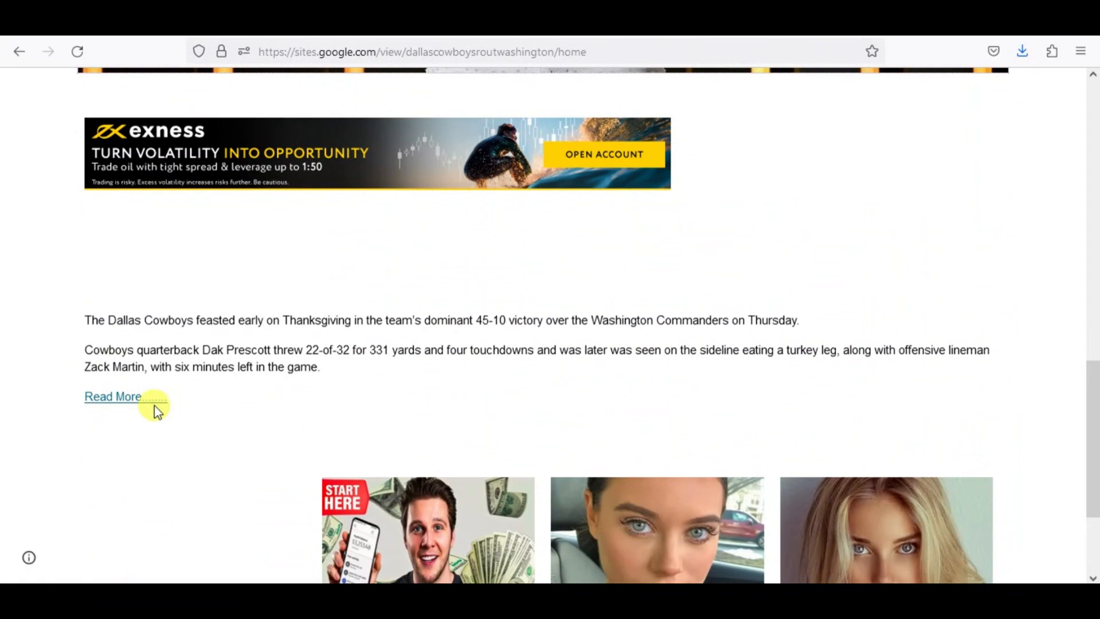